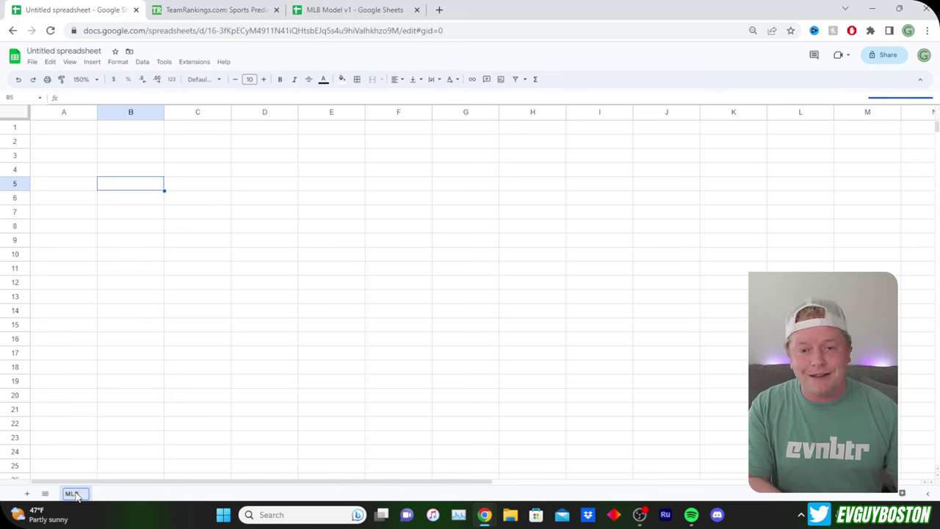
- Rename the sheet as MLB MODEL
text(MODEL)
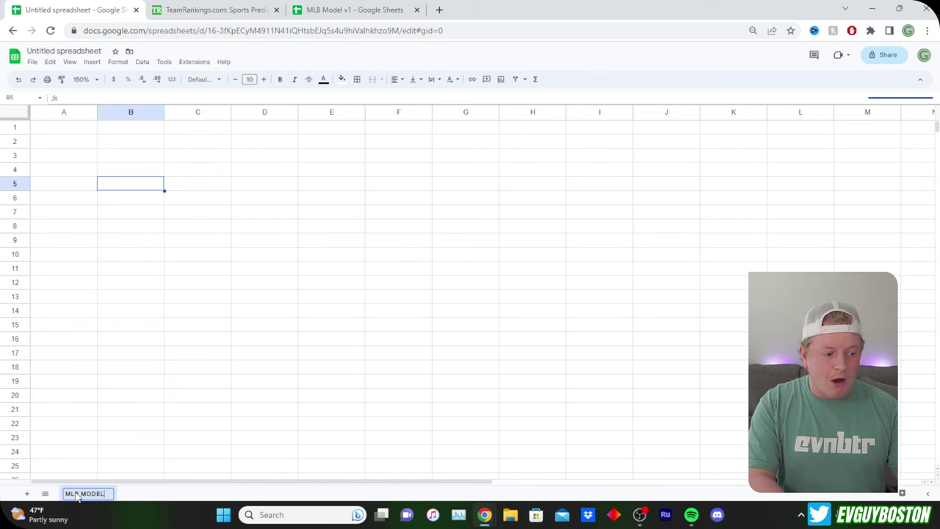
key(Return)
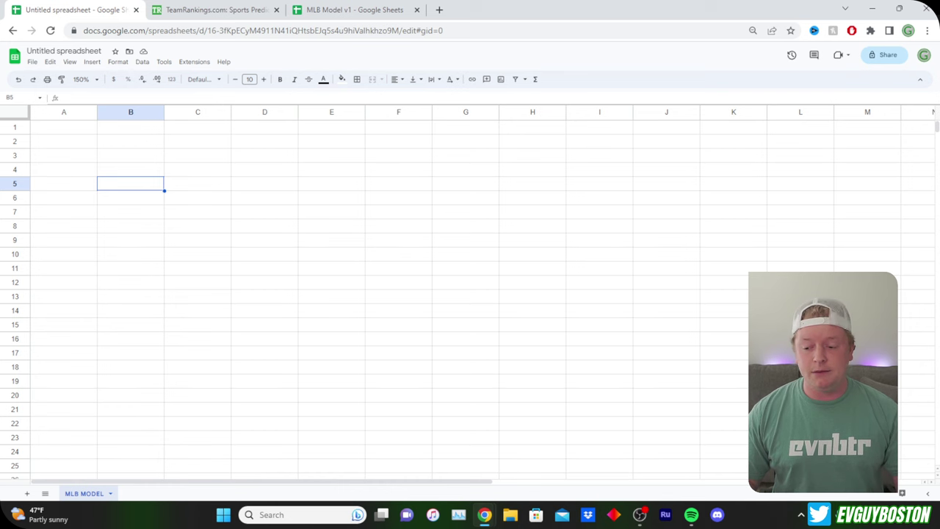
- Switch to the MLB Model v1 spreadsheet and review the columns of its game table, from Away Team to Runline Lean
click(335, 9)
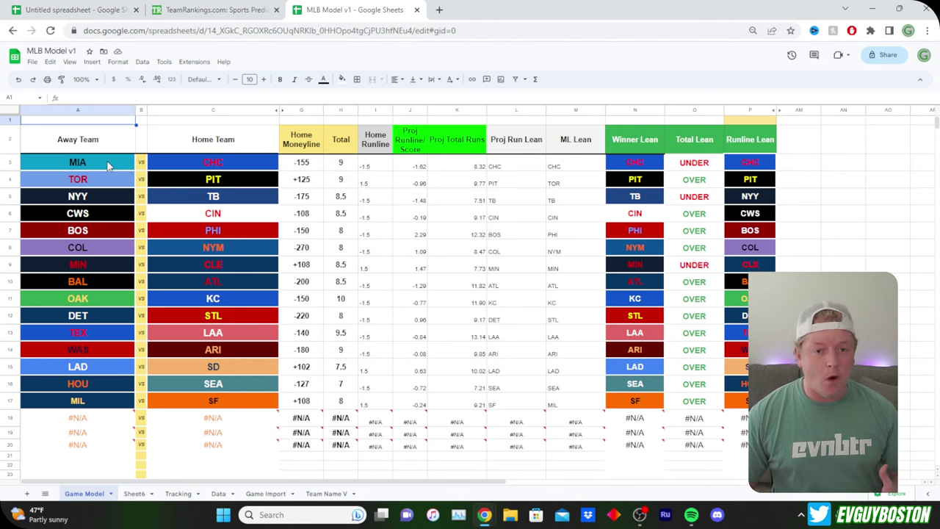
drag(103, 143, 748, 402)
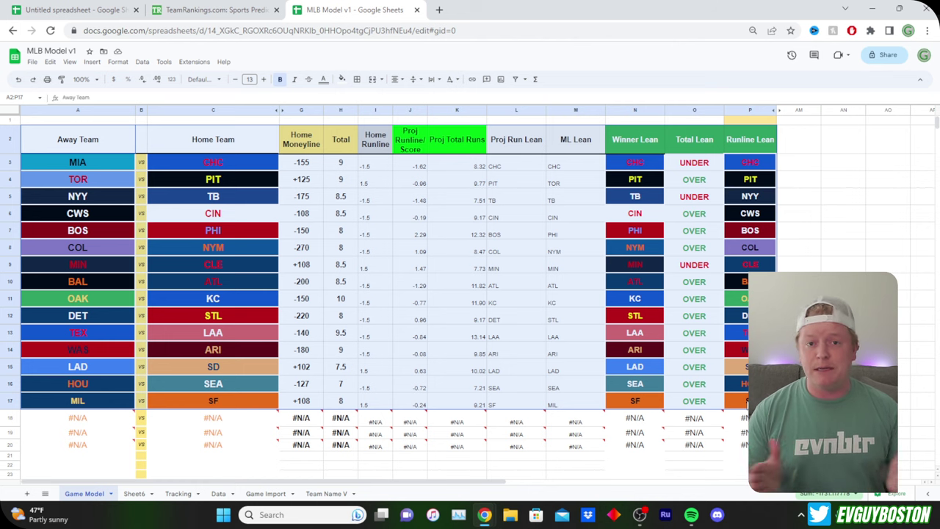
click(310, 199)
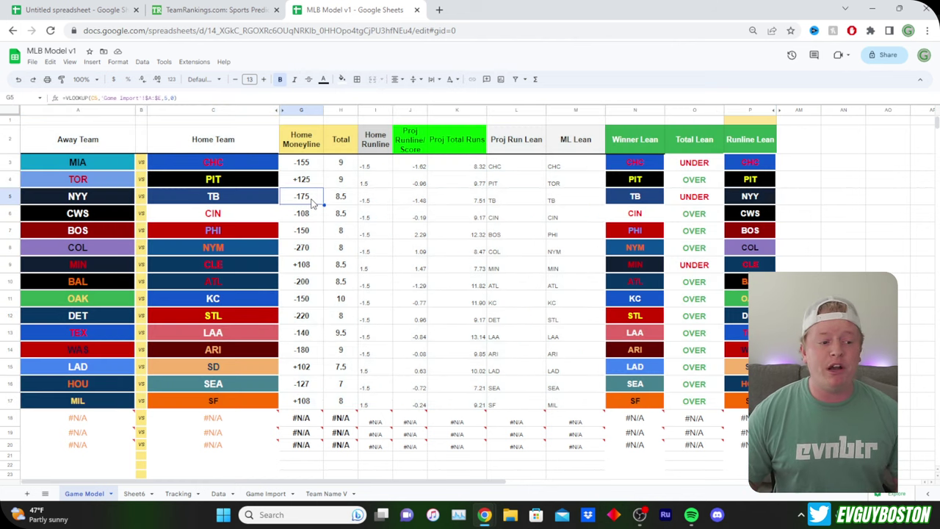
- Unhide the columns between Home Team and Home Moneyline and examine the projected runs for each matchup
drag(307, 111, 220, 111)
right_click(262, 111)
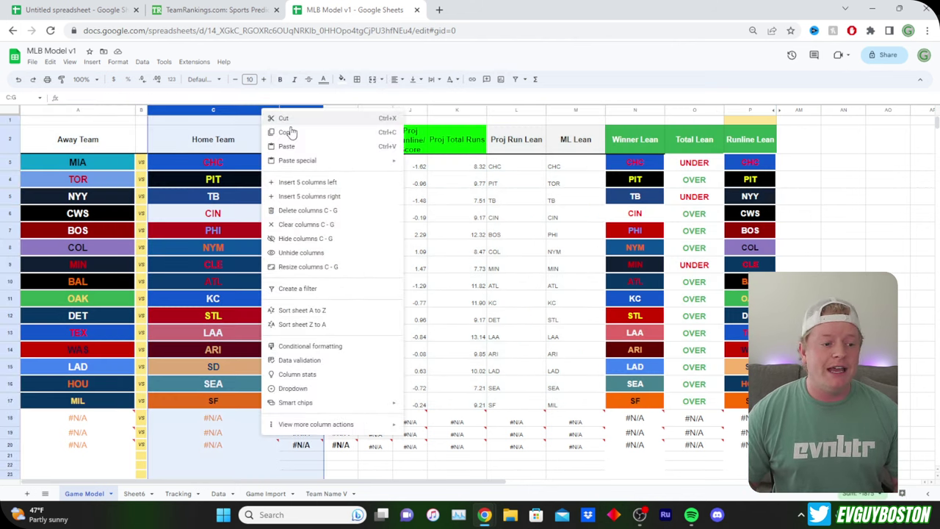
click(302, 253)
drag(110, 147, 401, 413)
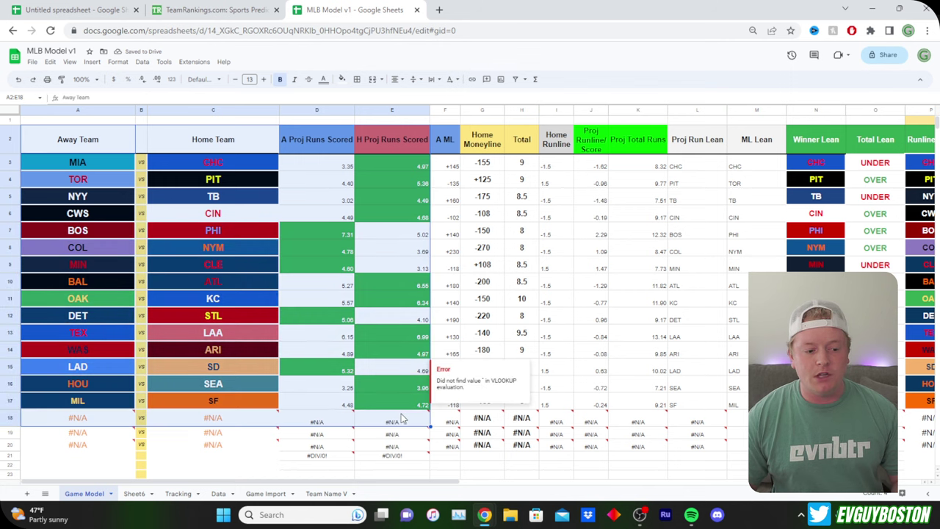
key(Down)
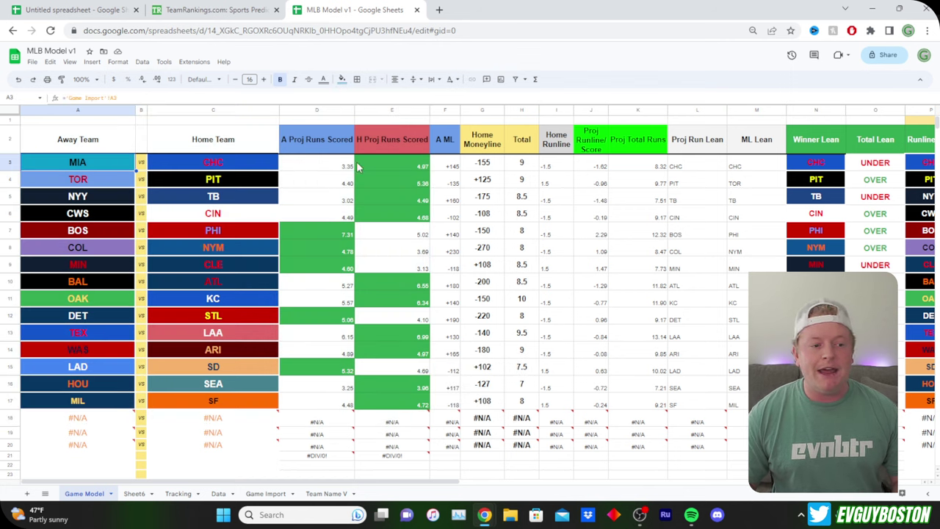
drag(354, 164, 915, 171)
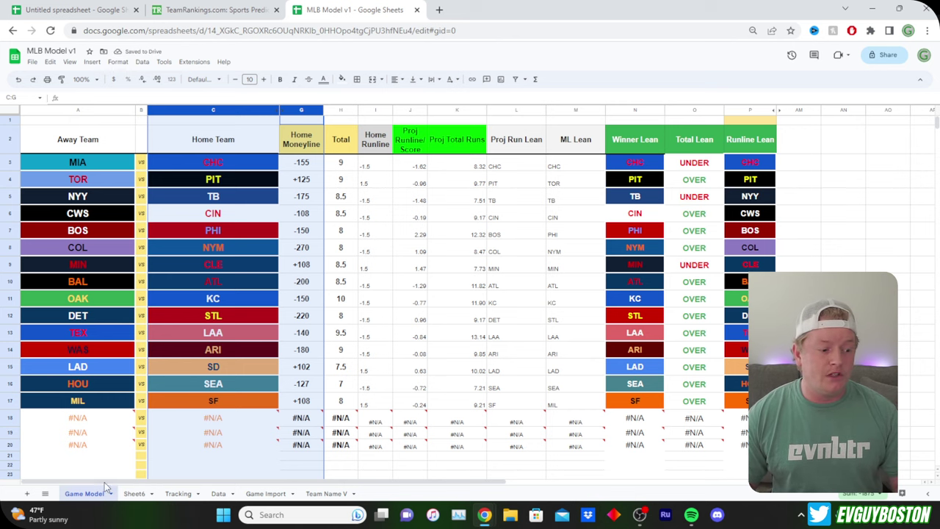
- In the untitled spreadsheet, enter the headers Away Team in A2 and Home Team in B2
click(81, 15)
click(63, 155)
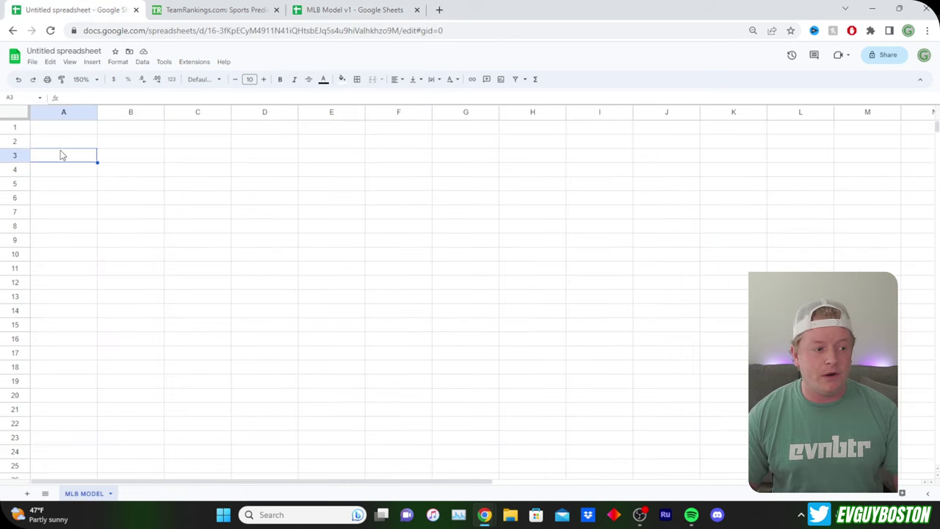
key(Up)
text(Away T)
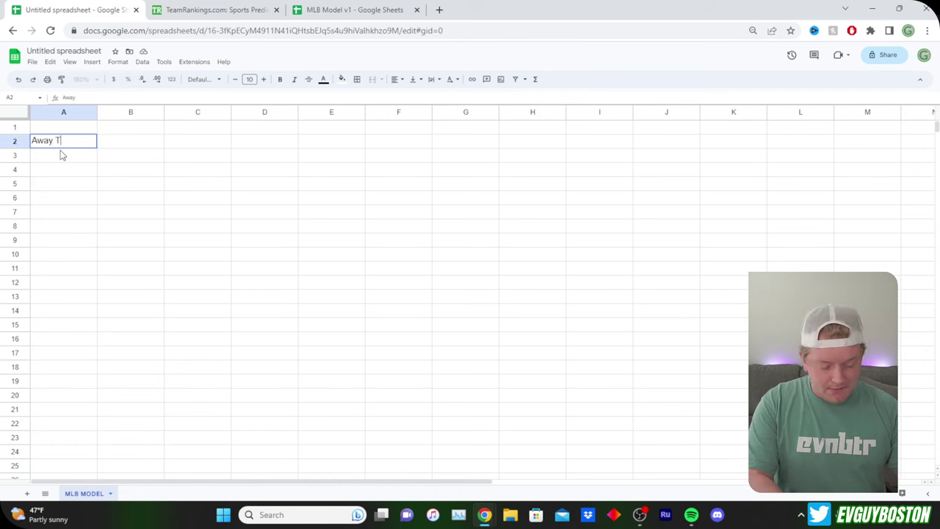
text(eam)
key(Tab)
text(Home T)
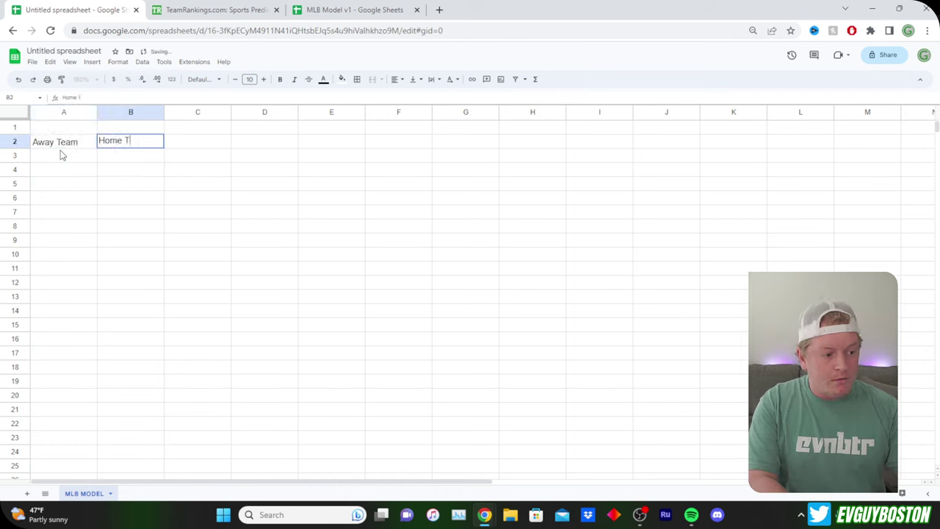
text(eam)
key(Tab)
- Add the headers Away Proj. Score in C2 and Home Proj. Score in D2
text(Awa)
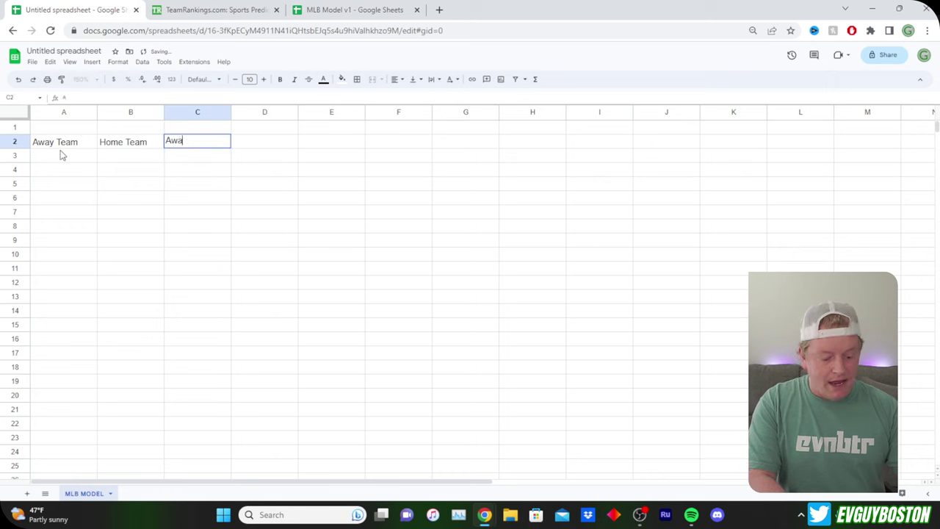
text(y Prok)
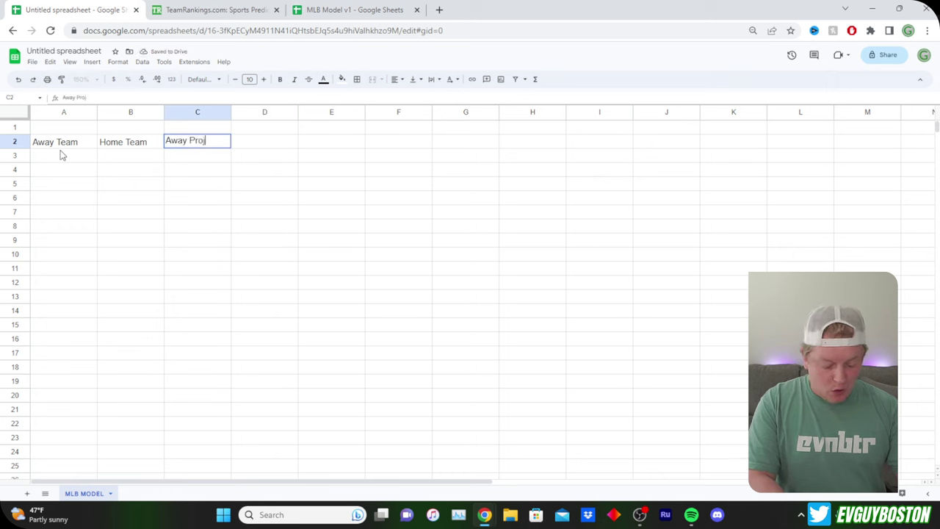
text(. Score)
key(Tab)
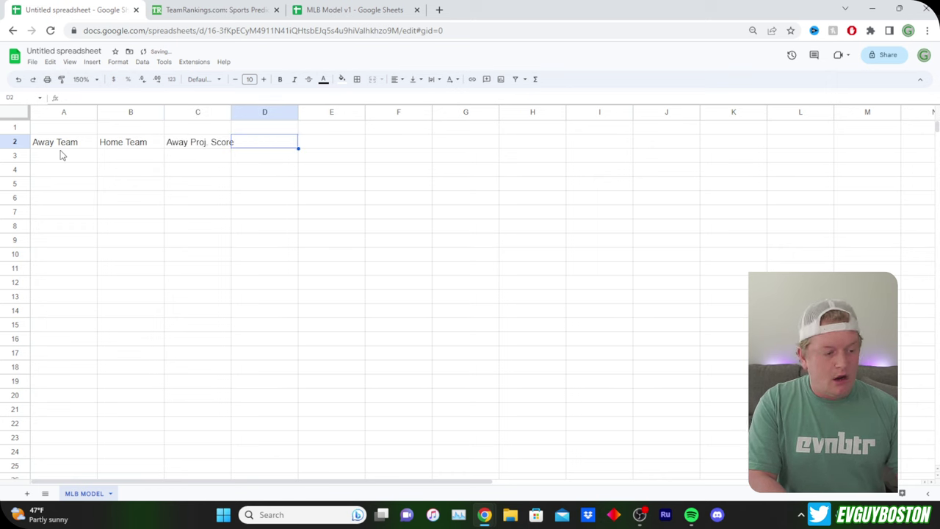
text(Home Proj.)
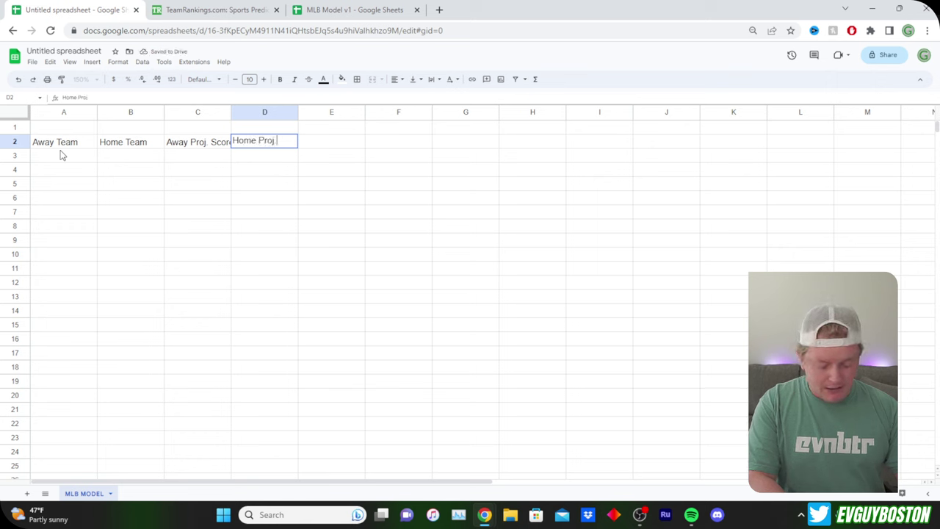
text( Score)
key(Tab)
- Wrap the text of the two projected score headers in C2:D2
click(230, 145)
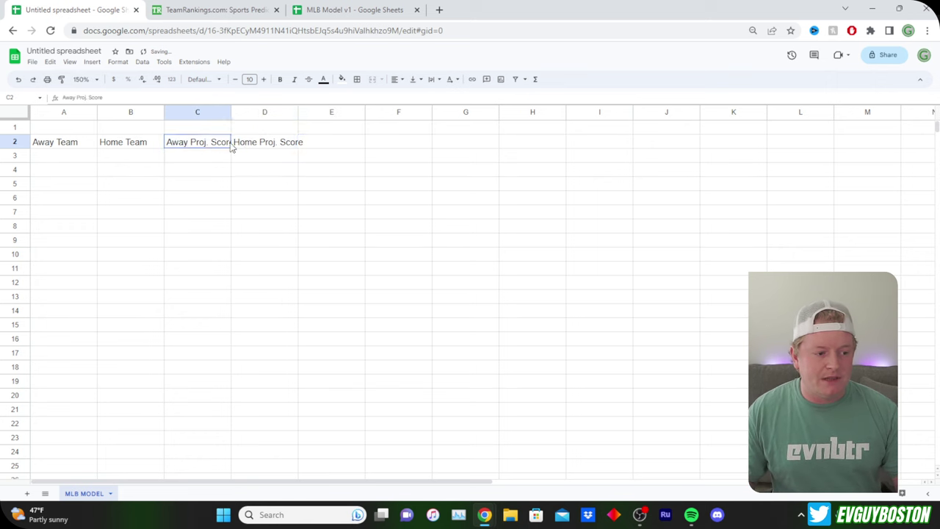
drag(230, 145, 292, 146)
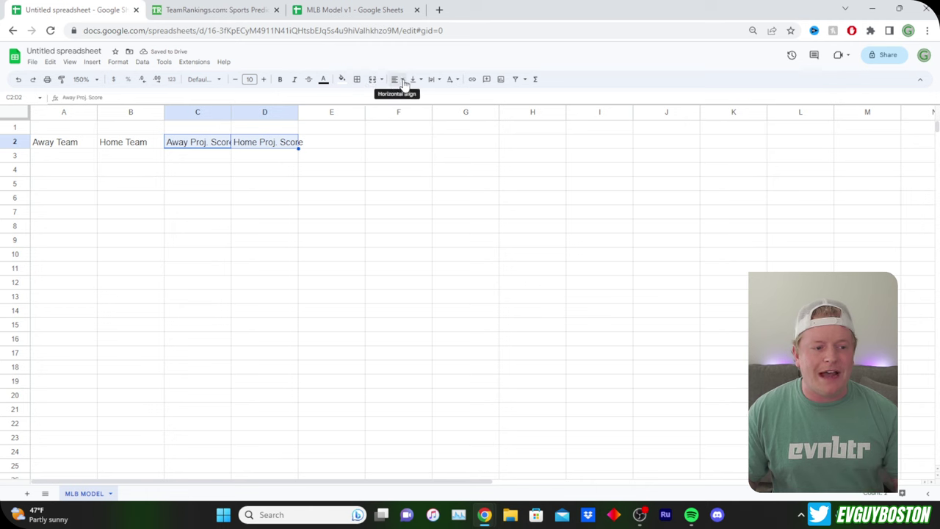
click(434, 79)
click(441, 96)
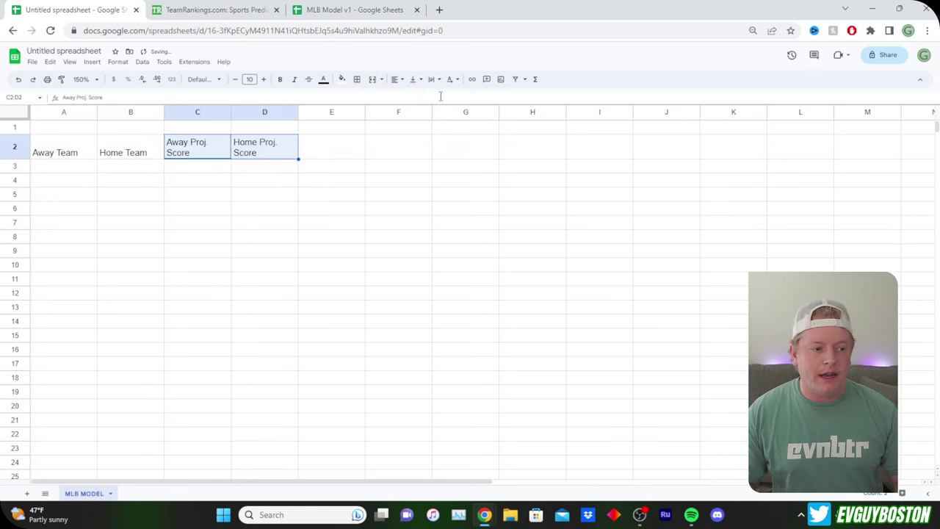
click(84, 197)
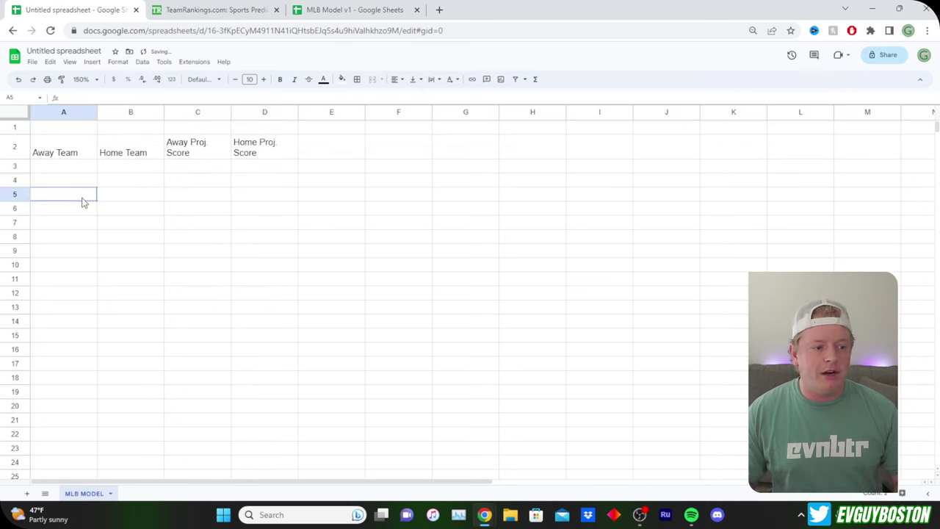
- Fill the Away Team and Away Proj. Score header cells with light red
click(65, 153)
ctrl+click(189, 150)
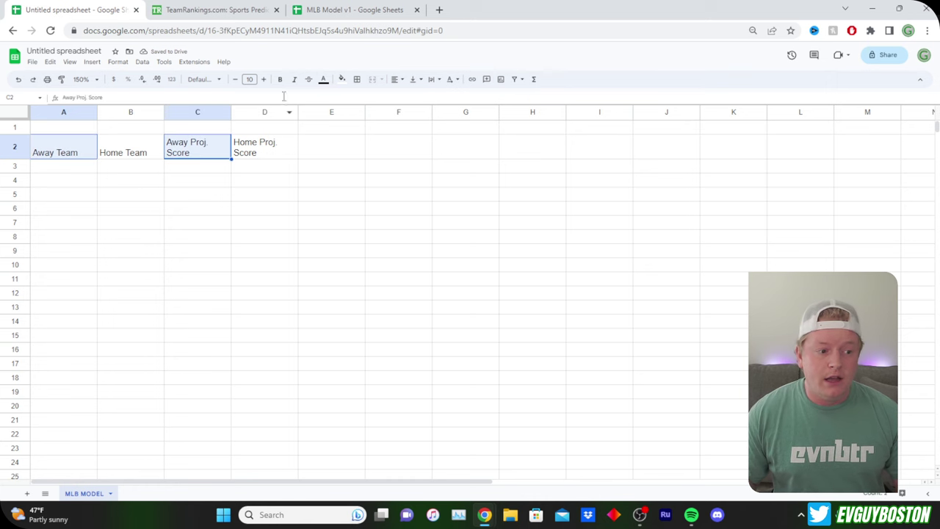
click(341, 79)
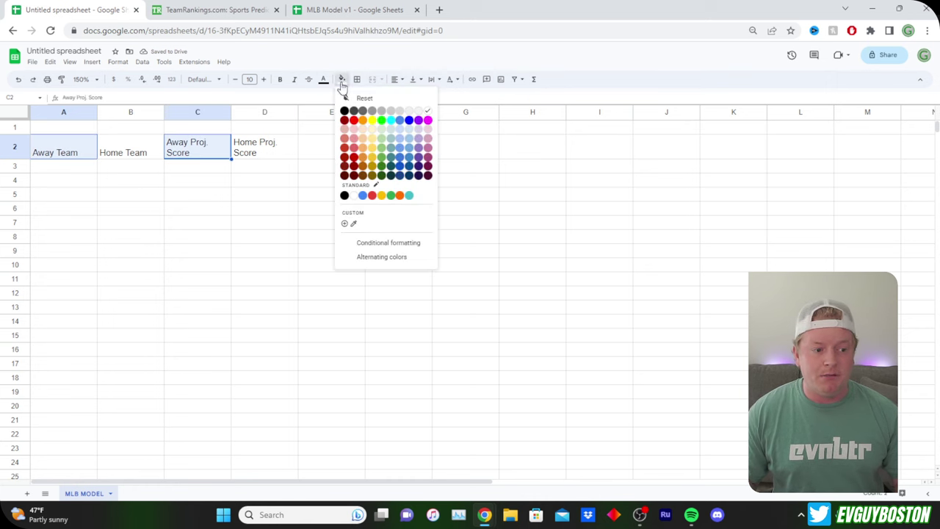
click(353, 139)
- Fill the Home Team and Home Proj. Score header cells with light blue
click(151, 154)
ctrl+click(268, 150)
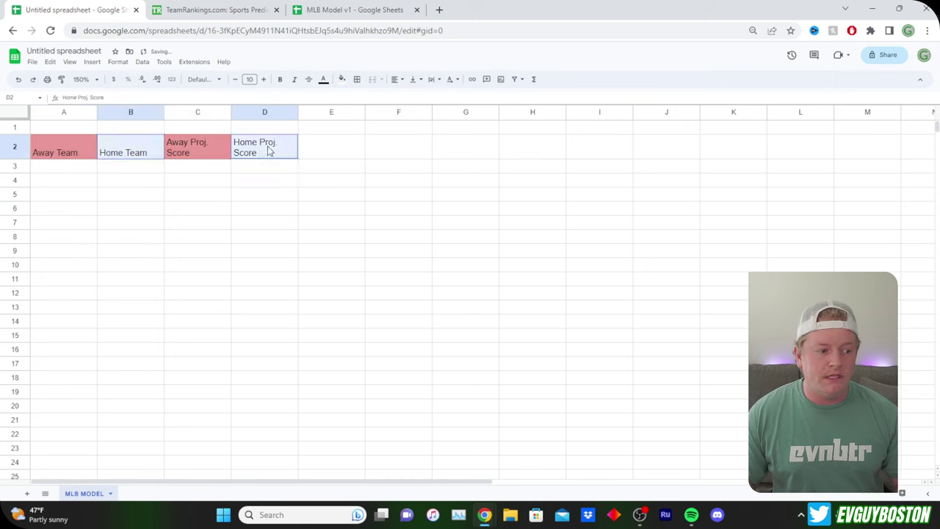
click(341, 79)
click(398, 139)
click(434, 238)
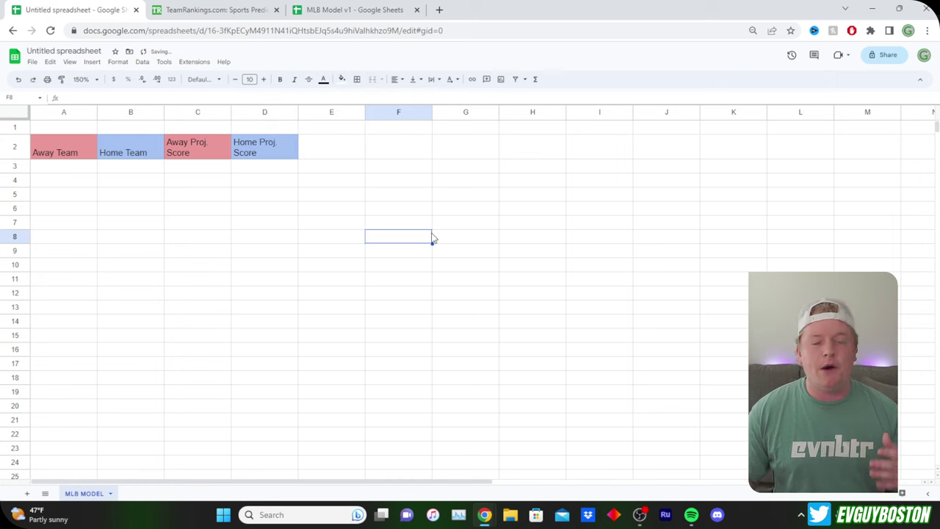
- Make the four header cells A2:D2 bold
drag(294, 156, 42, 162)
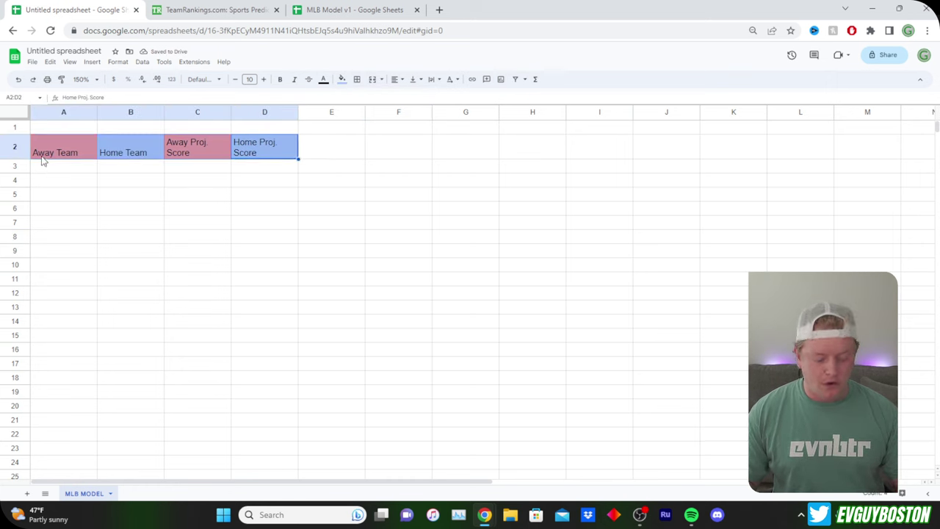
key(ctrl+b)
click(327, 237)
- Fill the cells C3:D8 under the projected score headers with bright green
mouse_move(217, 169)
mouse_down()
mouse_move(273, 288)
mouse_move(275, 378)
mouse_up()
click(342, 79)
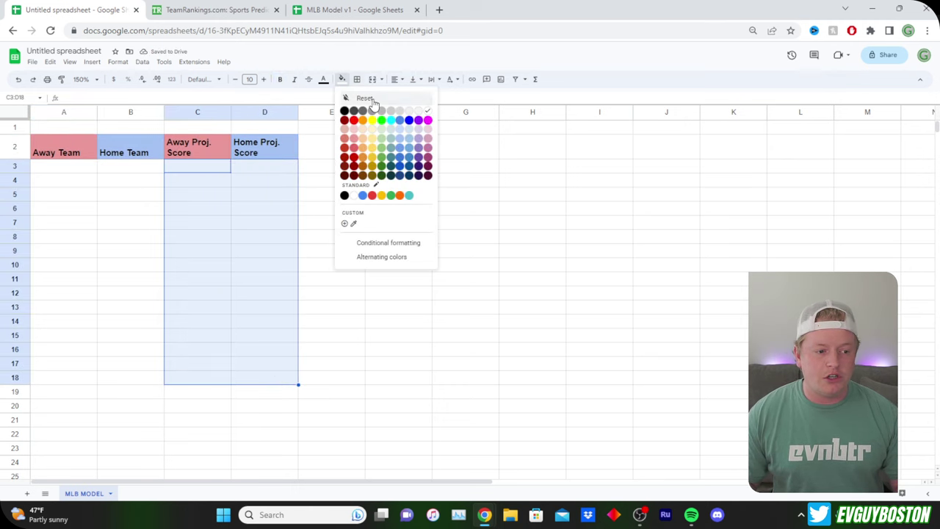
drag(190, 167, 273, 237)
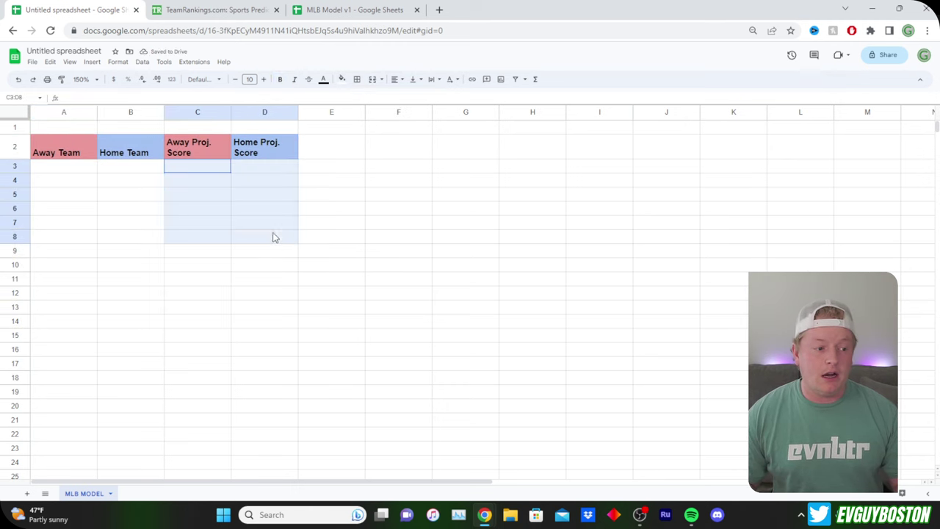
click(342, 80)
click(382, 123)
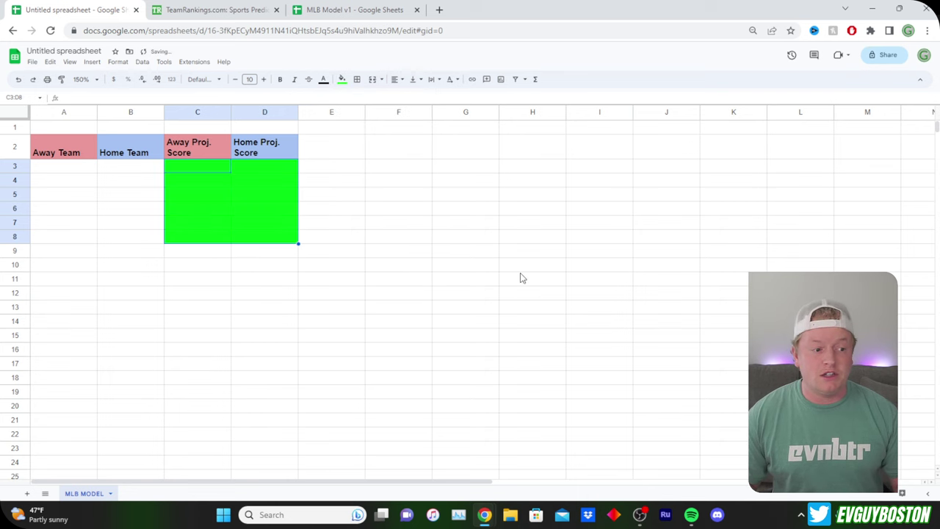
click(522, 278)
drag(325, 141, 404, 160)
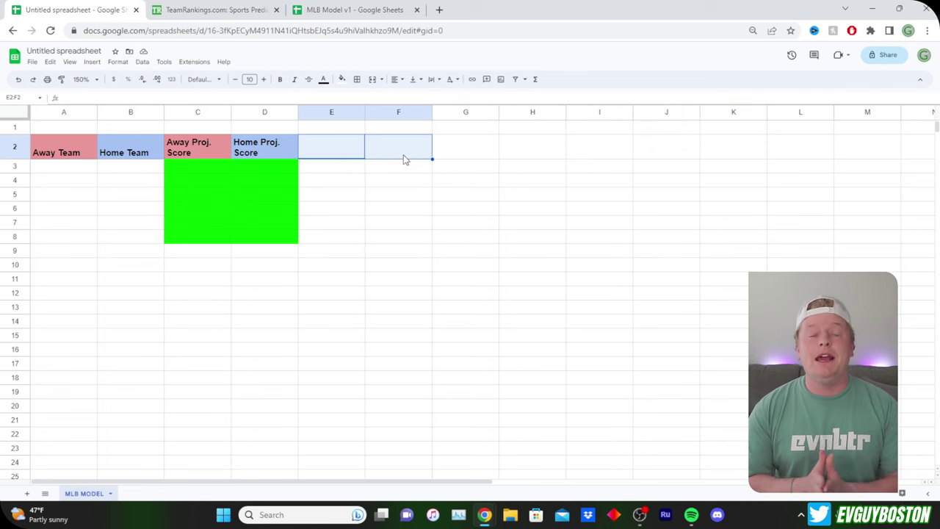
click(404, 159)
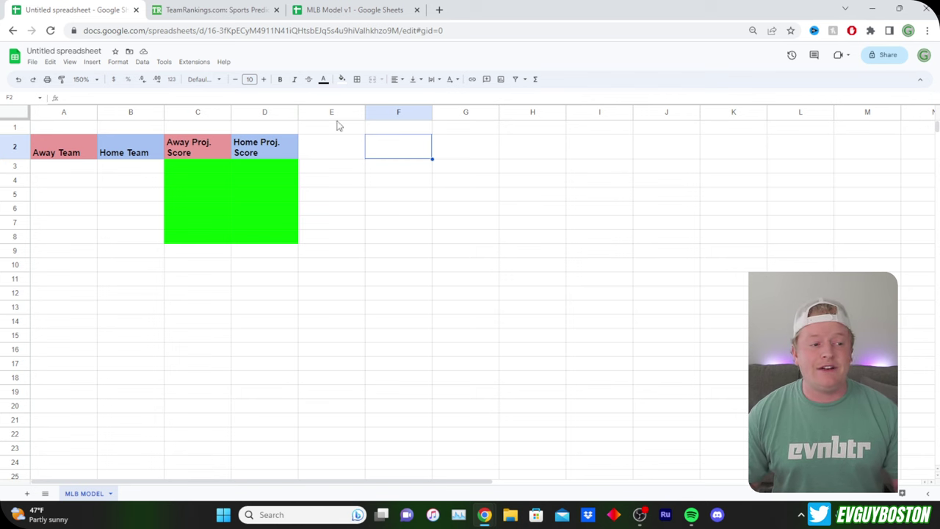
- Examine the Runs Per Game table and its import formula on the Data sheet of MLB Model v1, and return to the Game Model sheet
click(355, 10)
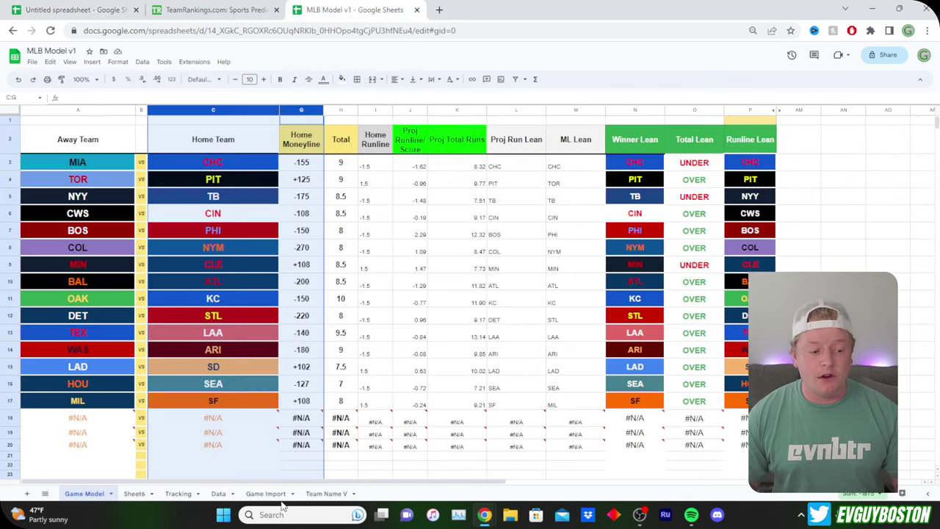
click(218, 494)
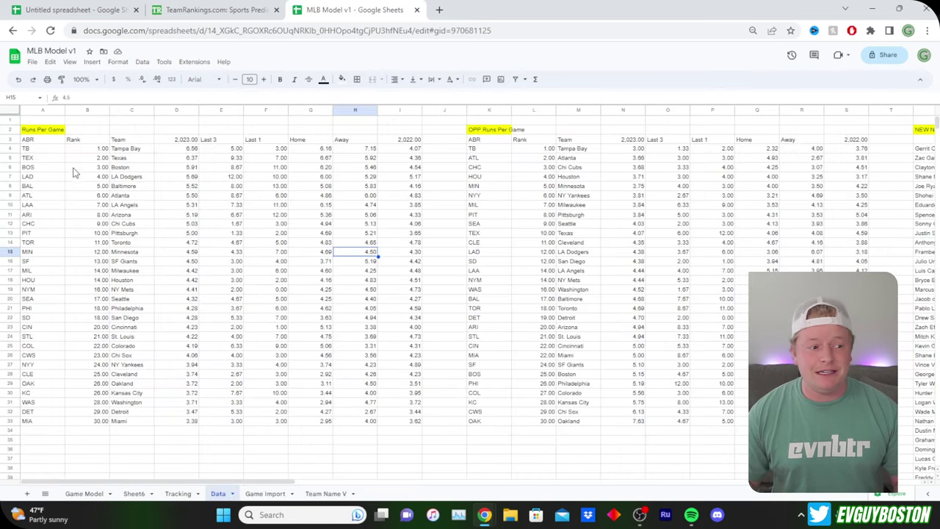
click(29, 140)
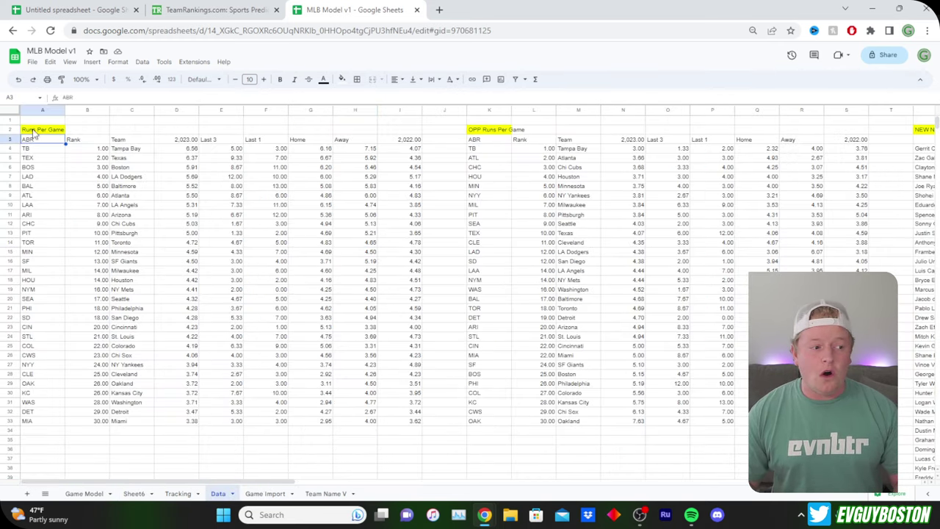
click(35, 131)
click(76, 141)
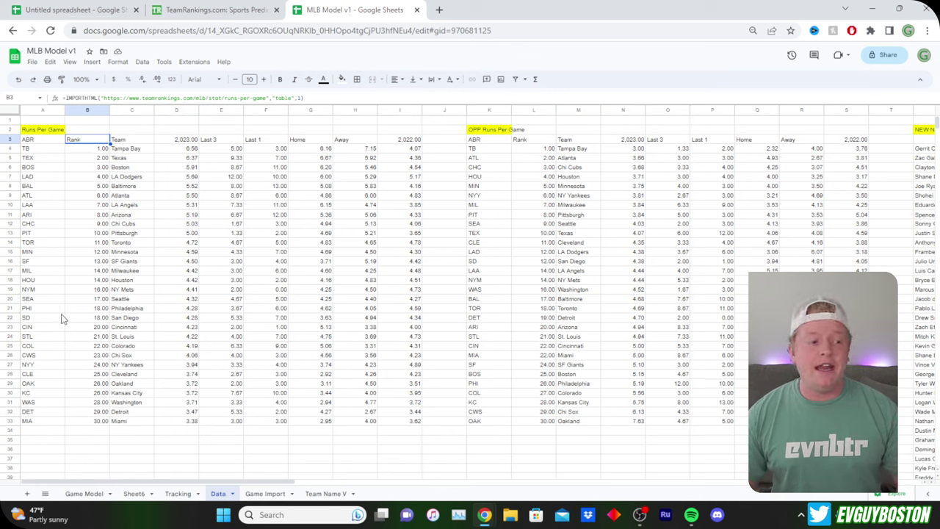
click(89, 495)
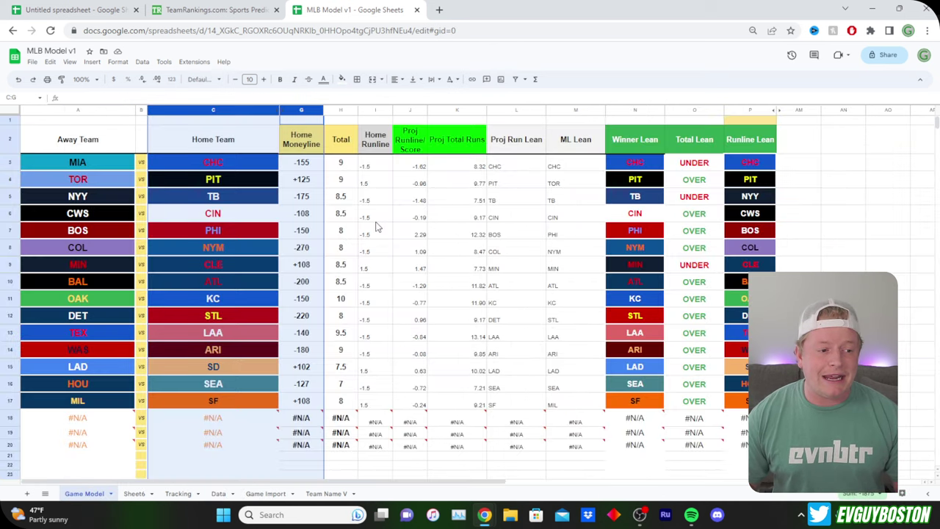
- Switch to the untitled spreadsheet and enter the header "A Runs Scored/Gm TY" in cell E2 of the MLB MODEL sheet
key(ctrl+1)
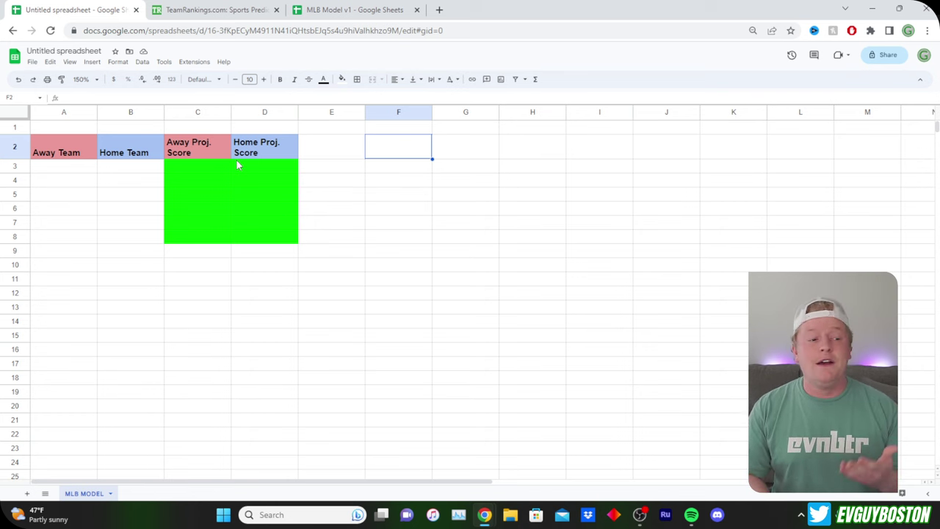
key(Left)
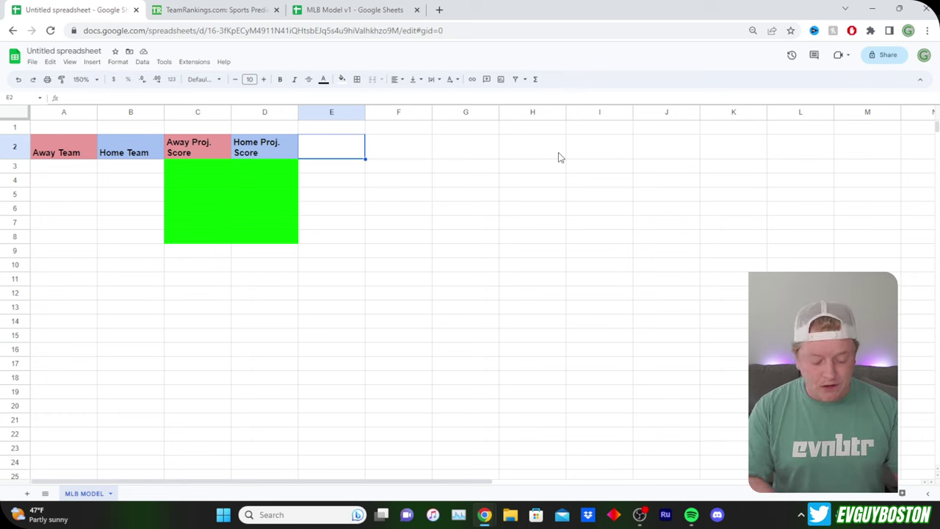
text(A Runs Go)
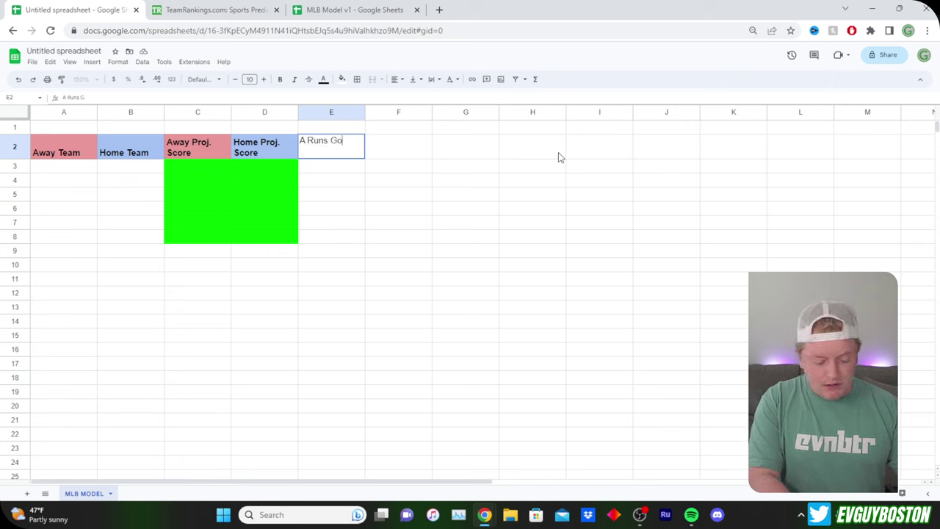
key(BackSpace)
key(BackSpace)
text(Scores TY)
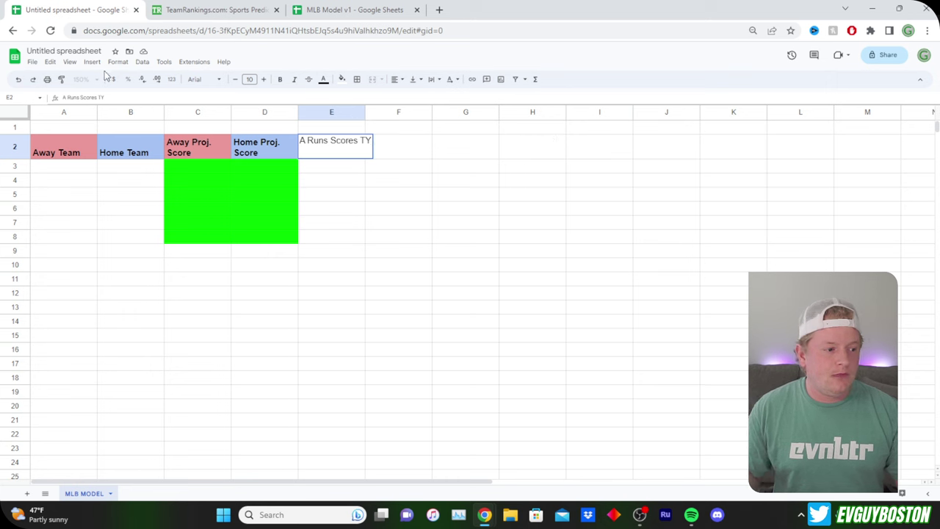
click(97, 96)
key(BackSpace)
text(d/Gm)
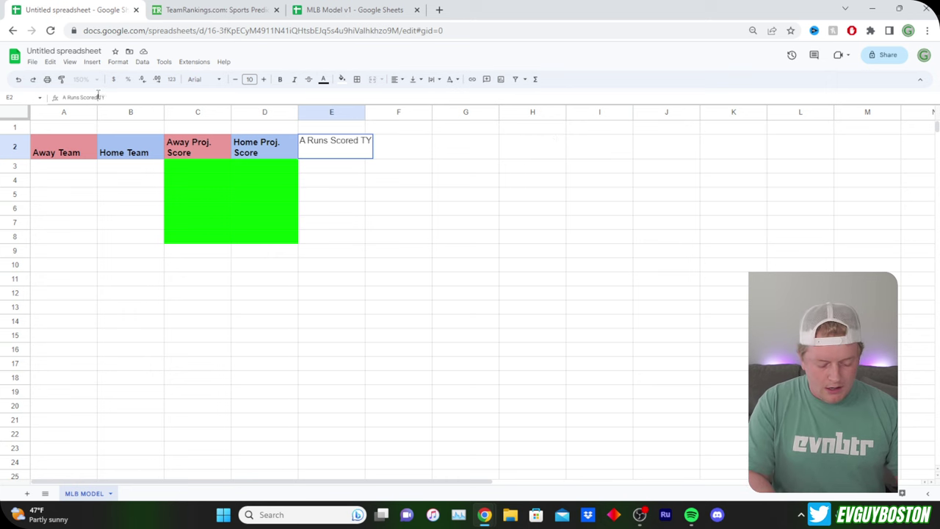
key(Tab)
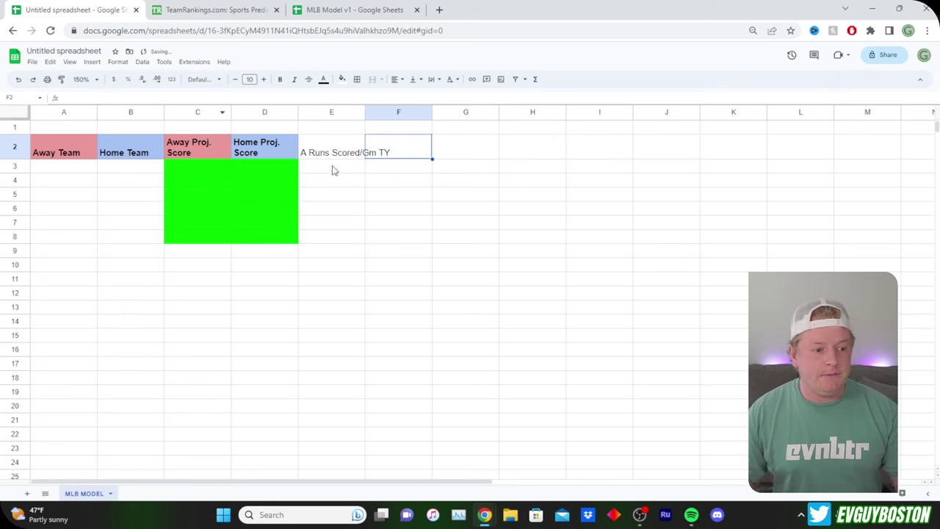
- Turn on text wrapping for the whole header row 2
click(10, 145)
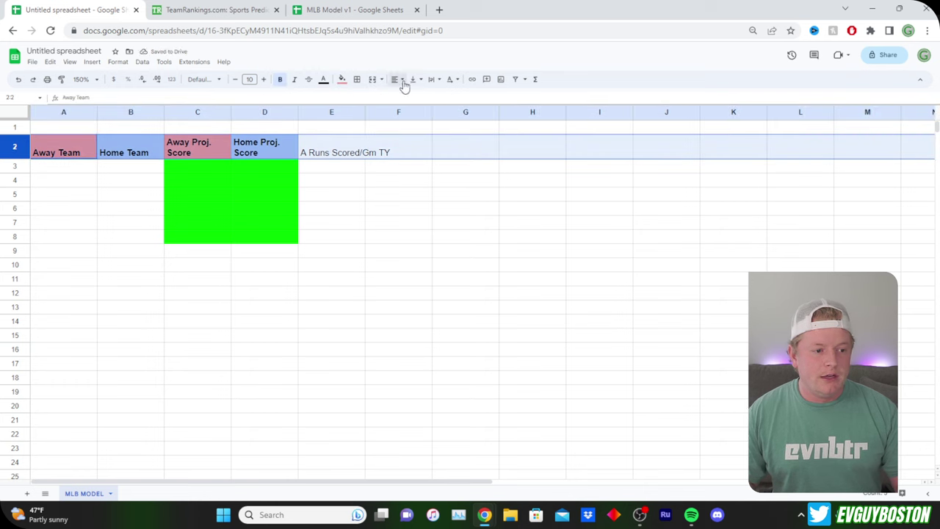
click(432, 79)
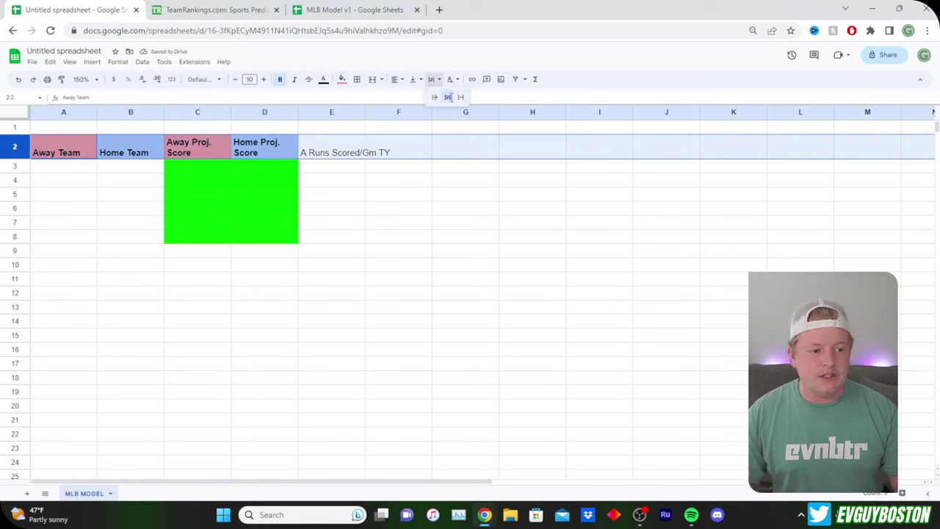
click(448, 98)
click(413, 195)
click(379, 13)
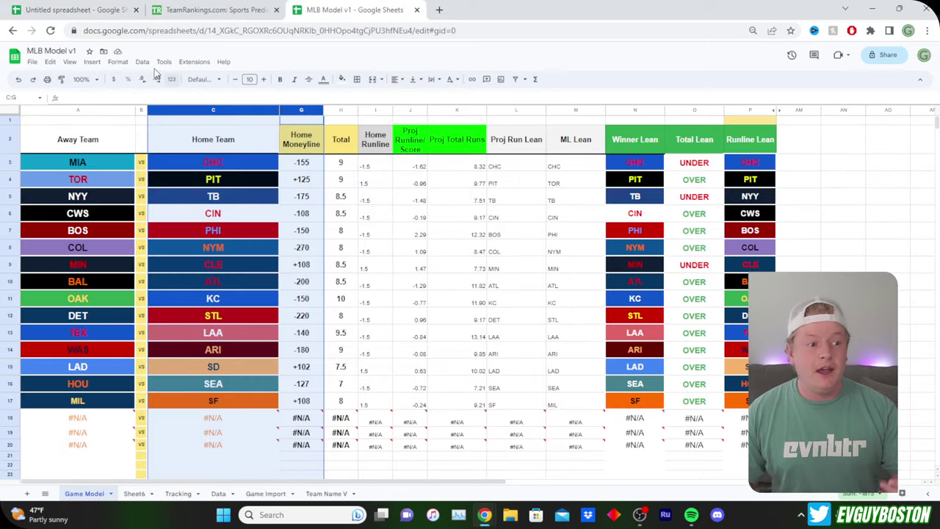
click(117, 12)
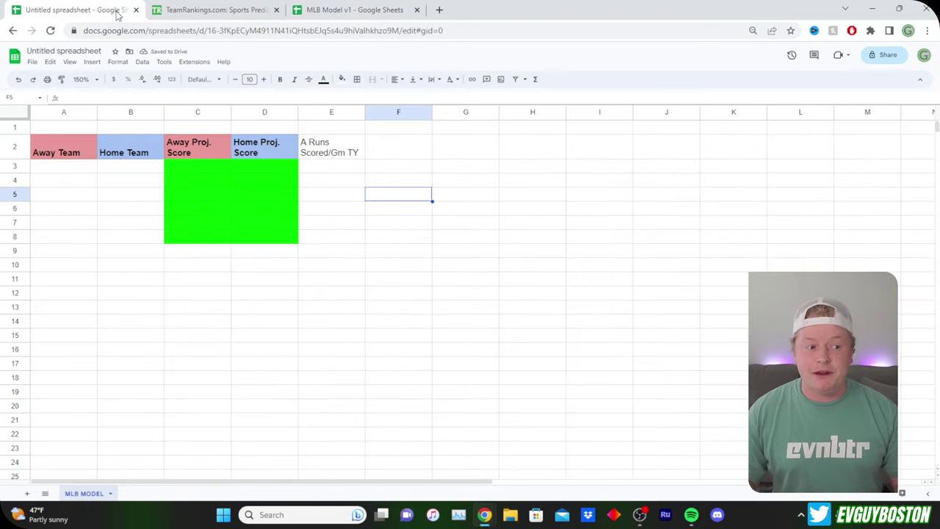
- Copy the E2 header into F2 and change it to "H Runs Scored/Gm TY"
click(344, 152)
key(ctrl+c)
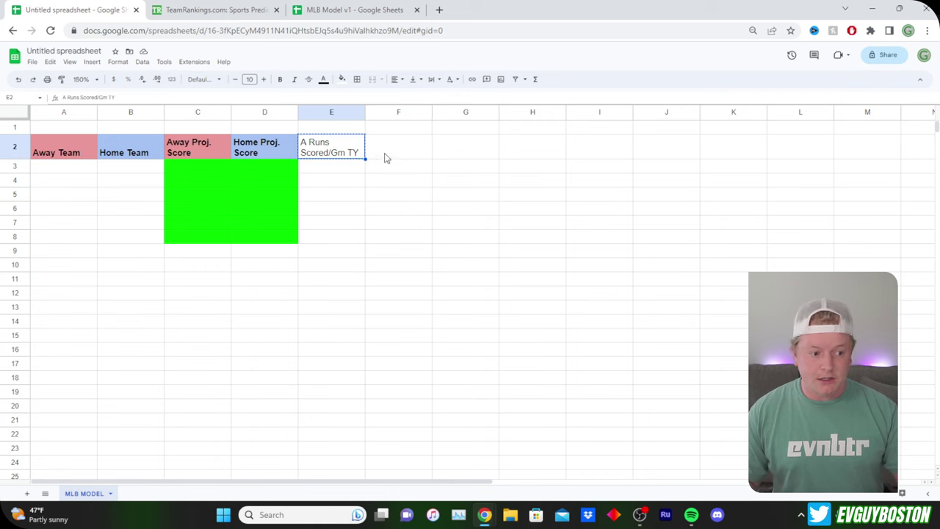
click(384, 155)
key(ctrl+v)
double_click(64, 97)
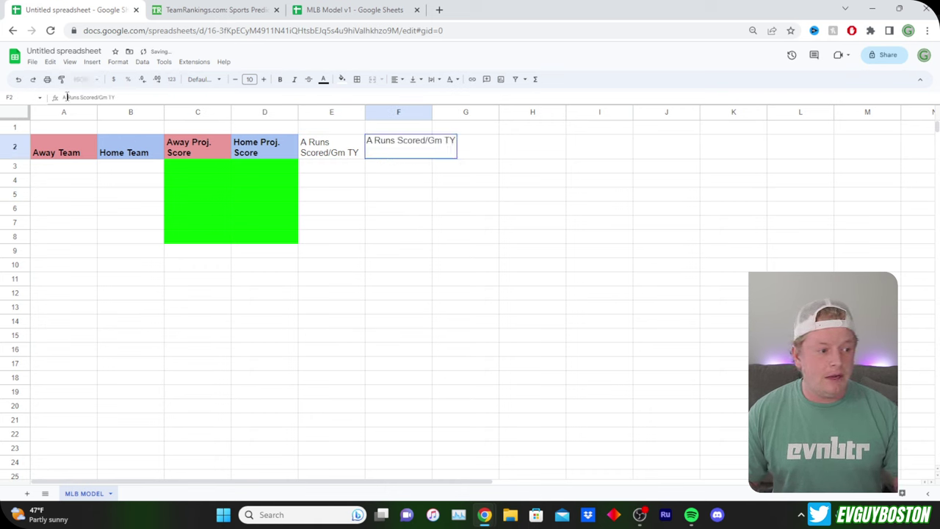
text(H)
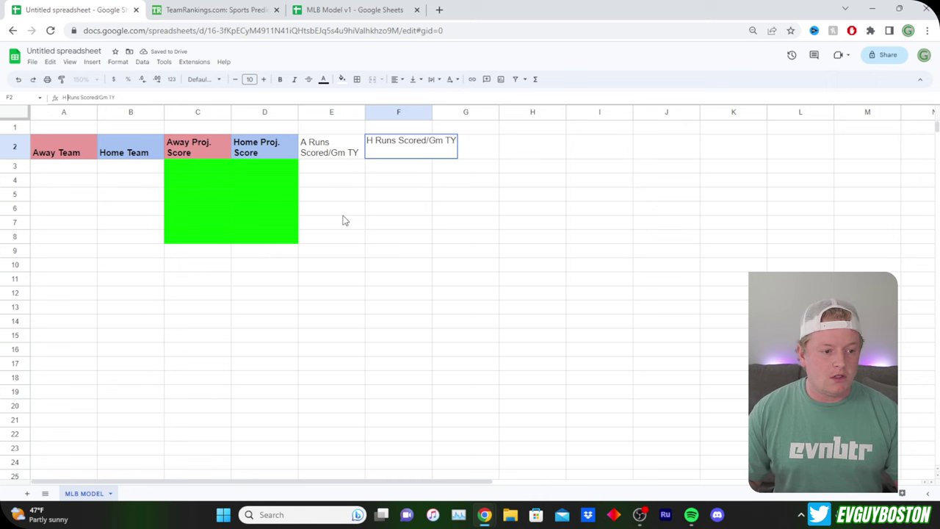
click(463, 155)
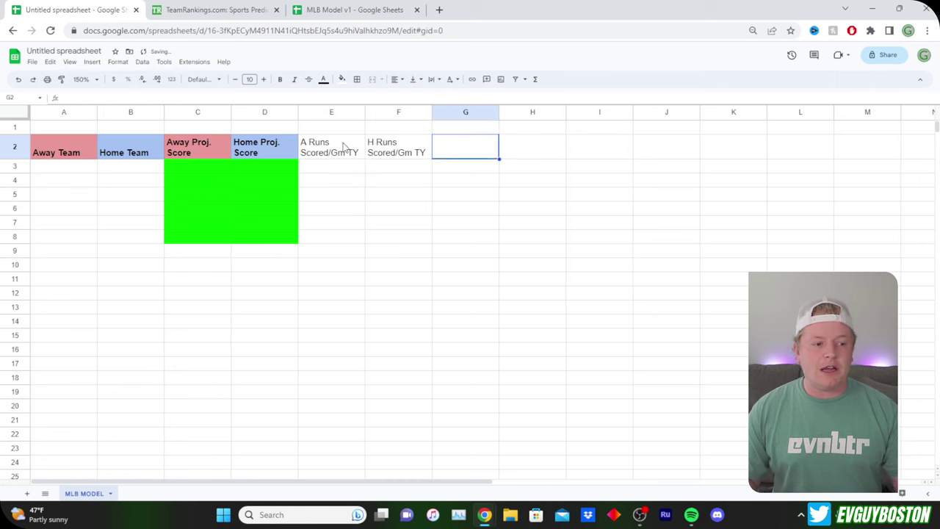
- Copy the E2 header into G2 and change it to "A Opp Runs Scored/Gm TY"
click(343, 147)
key(ctrl+c)
click(490, 153)
key(ctrl+v)
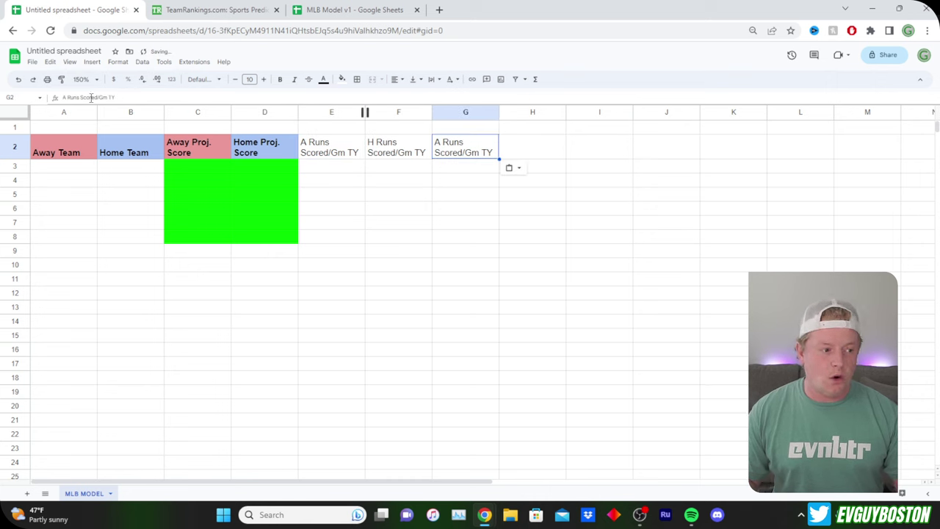
click(68, 97)
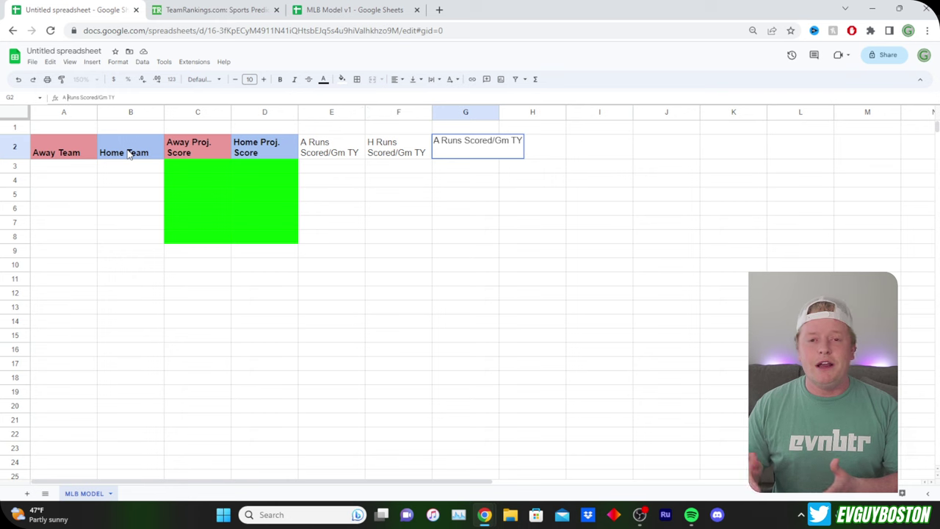
text(Opp)
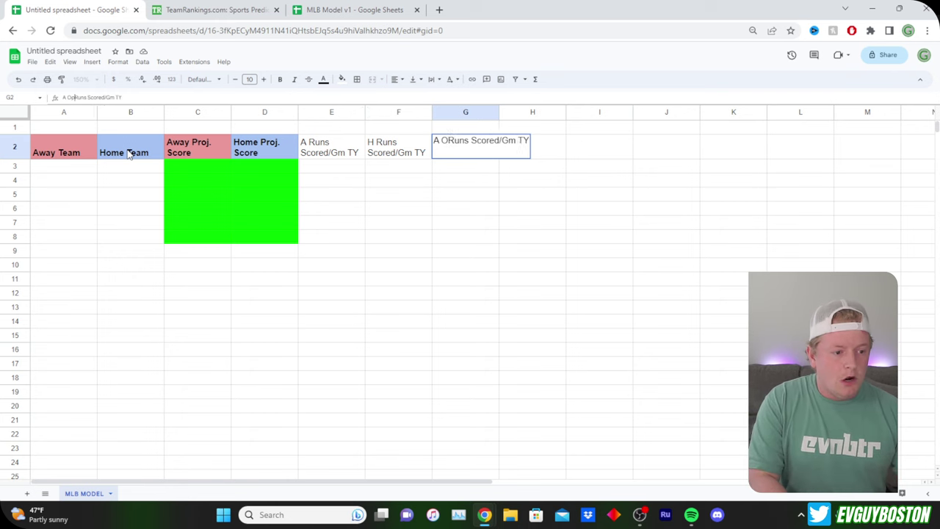
key(Tab)
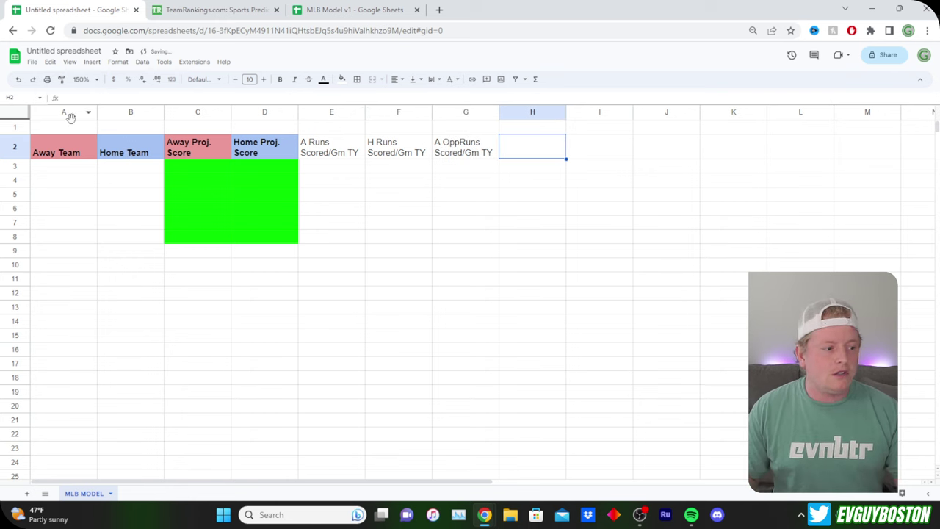
click(495, 155)
click(78, 96)
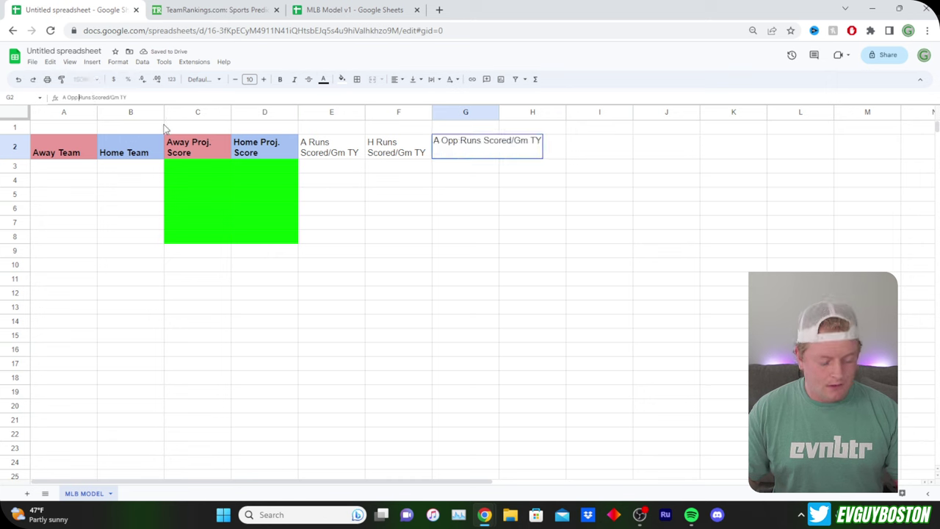
key(Tab)
- Copy the G2 header into H2 and change it to "H Opp Runs Scored/Gm TY"
click(466, 151)
key(ctrl+c)
click(527, 153)
key(ctrl+v)
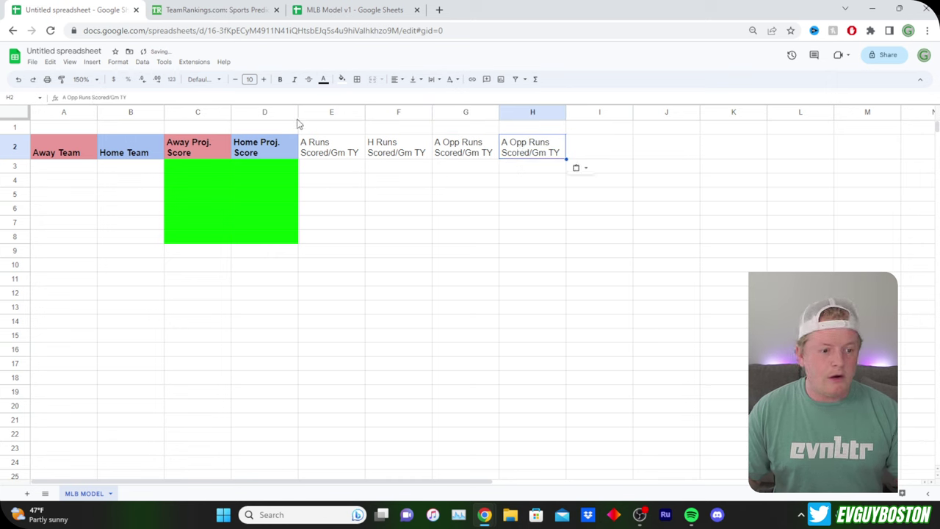
click(63, 99)
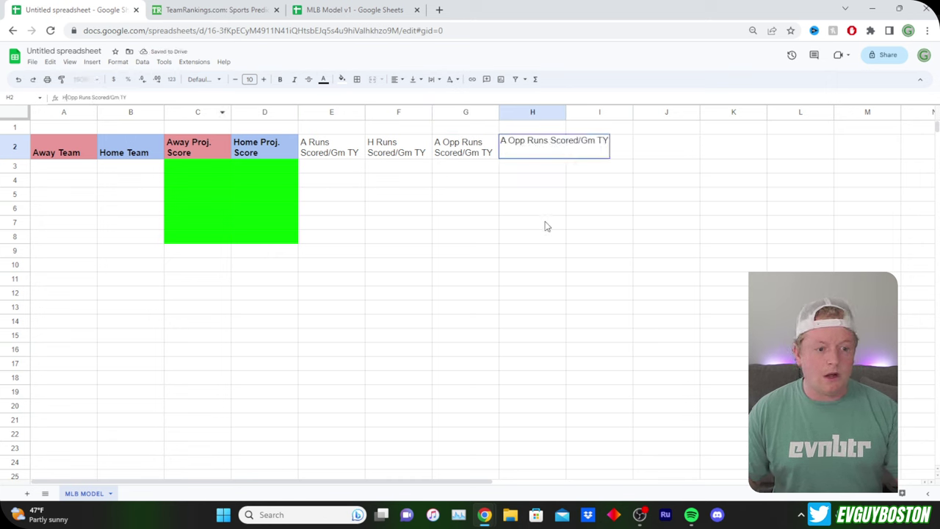
text(H)
key(Tab)
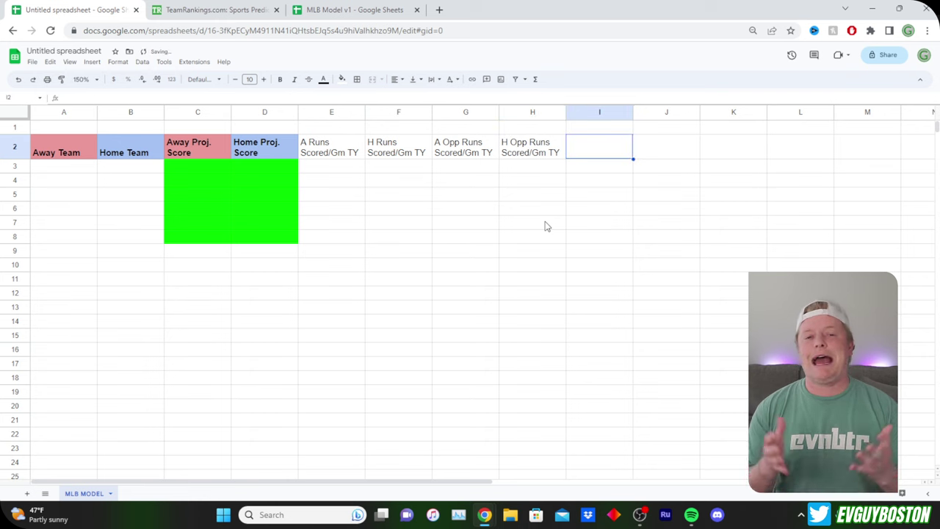
drag(355, 151, 617, 153)
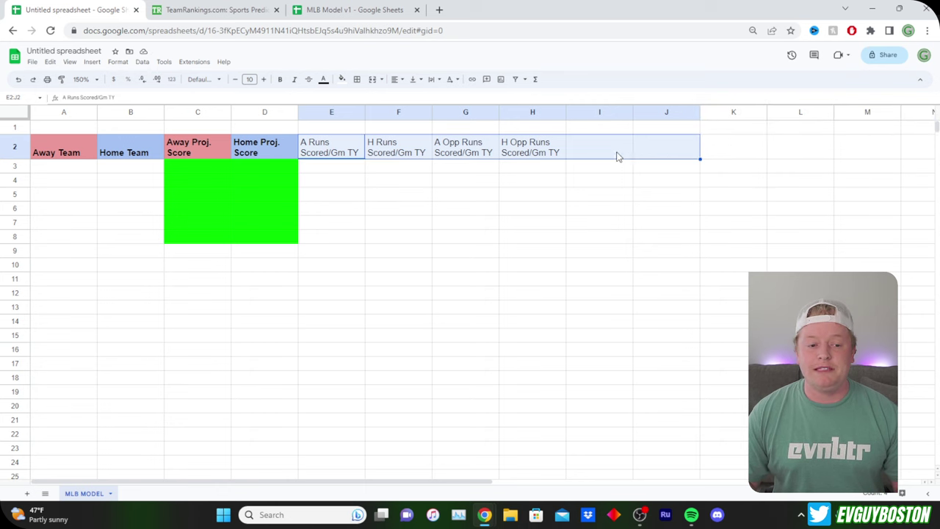
click(617, 155)
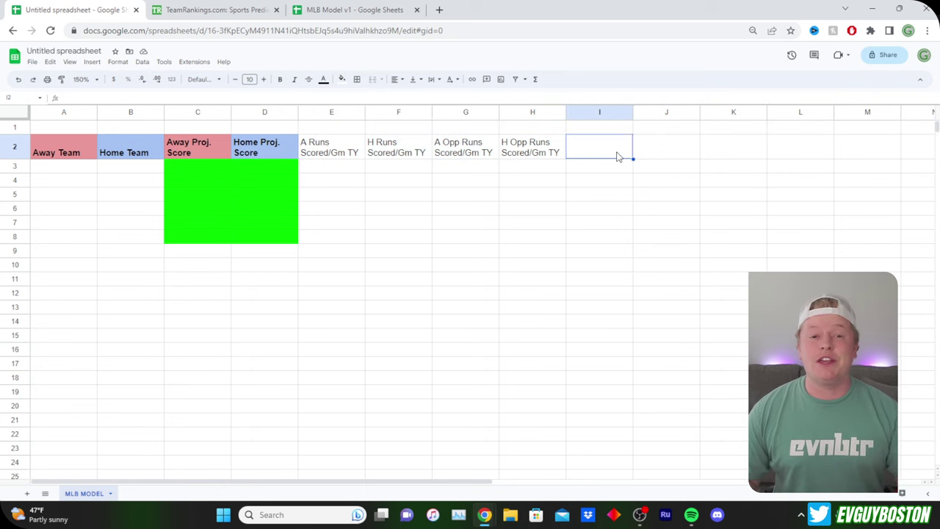
drag(539, 155, 336, 157)
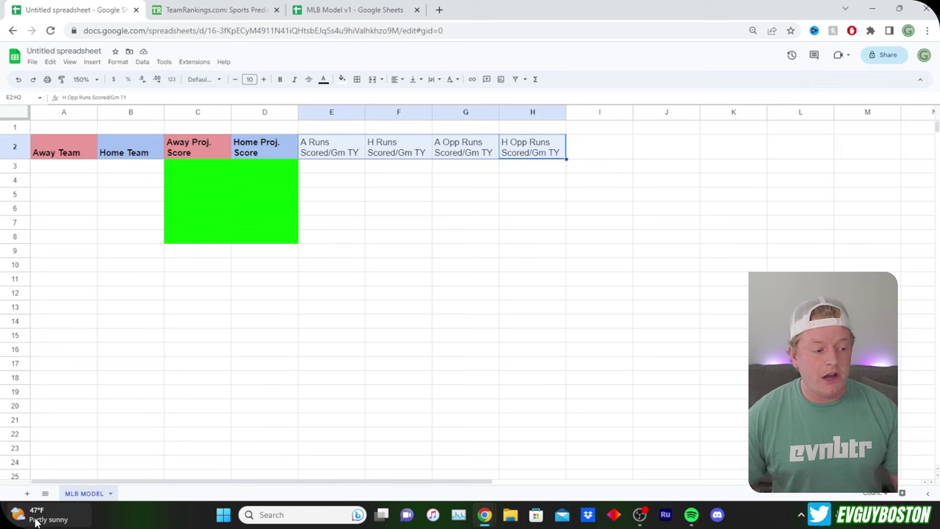
- Add a new sheet and name it "Team Stat Data"
click(28, 493)
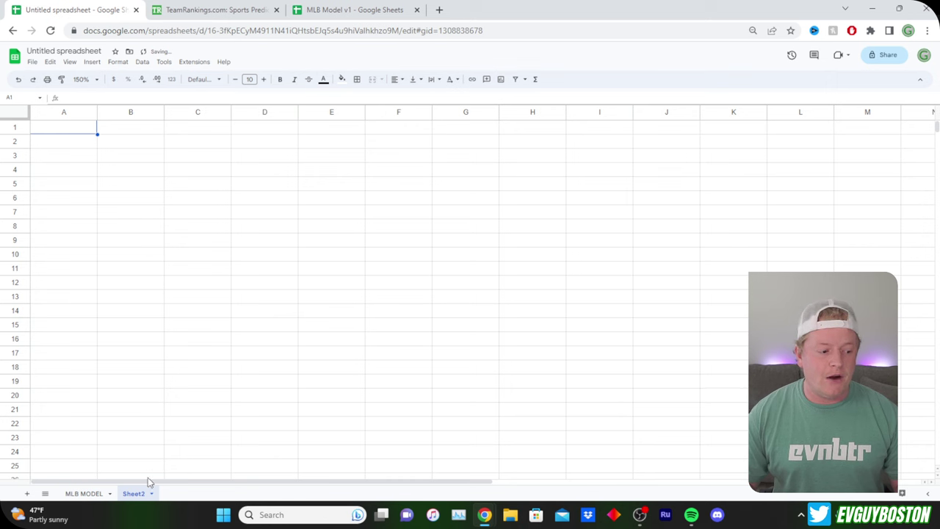
double_click(137, 494)
text(Data)
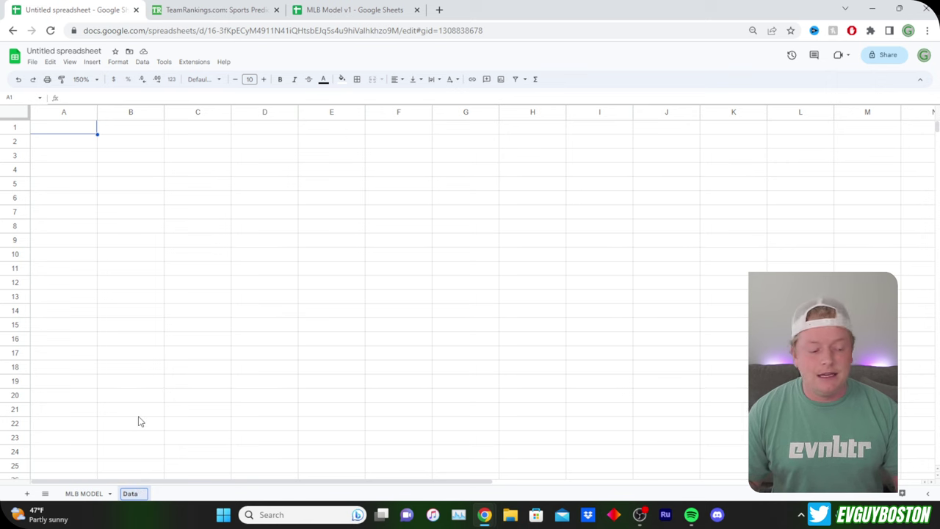
double_click(132, 497)
text(T)
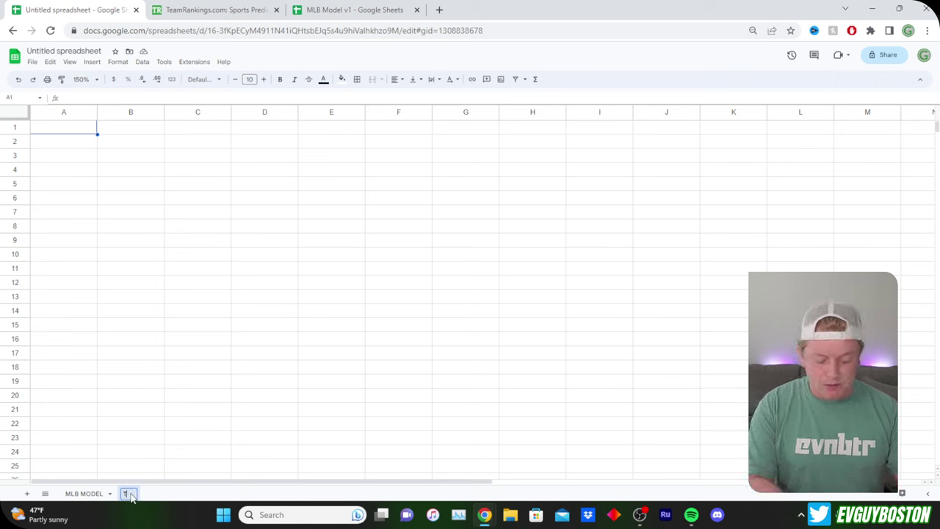
text(eam Stat Data)
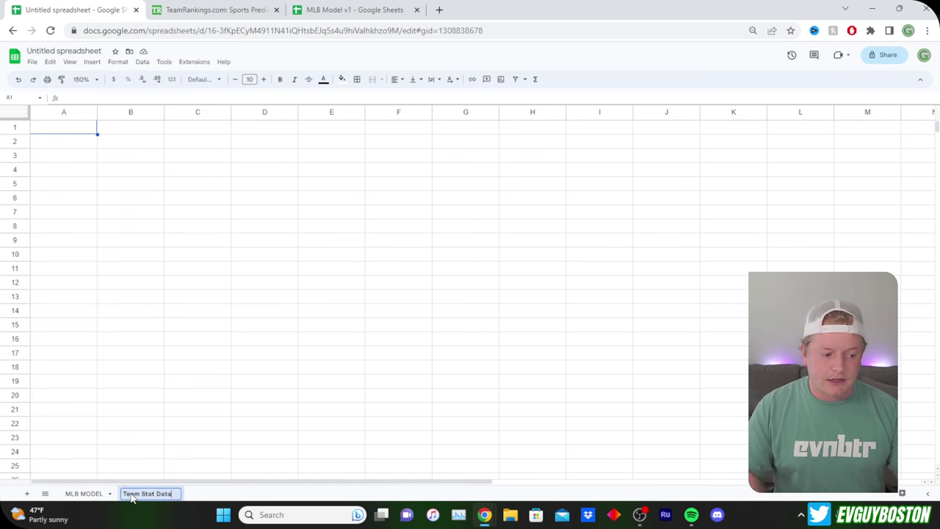
key(Return)
- Enter the heading "Team Runs/Game" in cell A2 of the Team Stat Data sheet
click(78, 145)
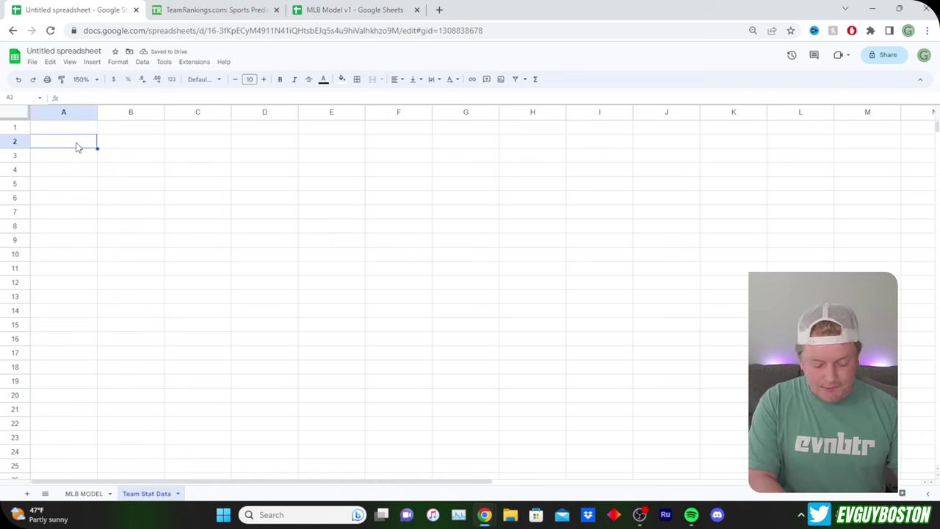
text(Team )
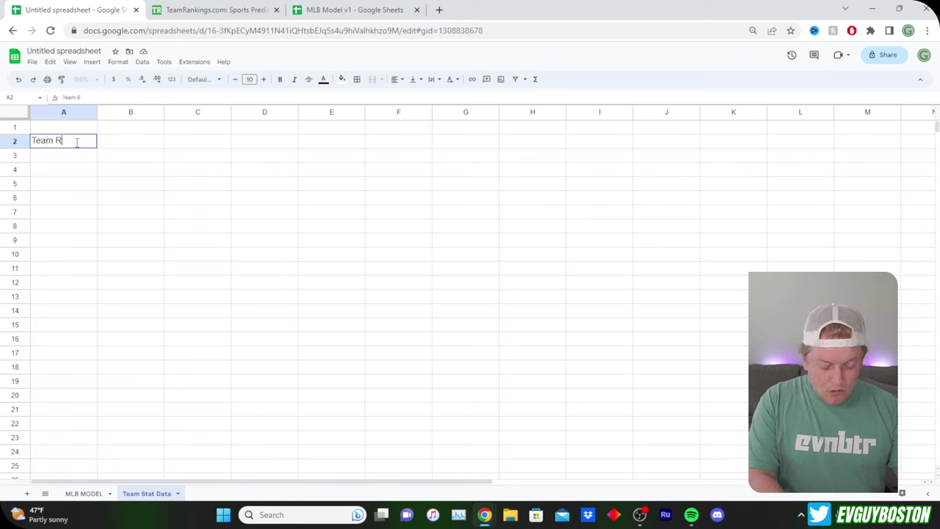
text(Runs/)
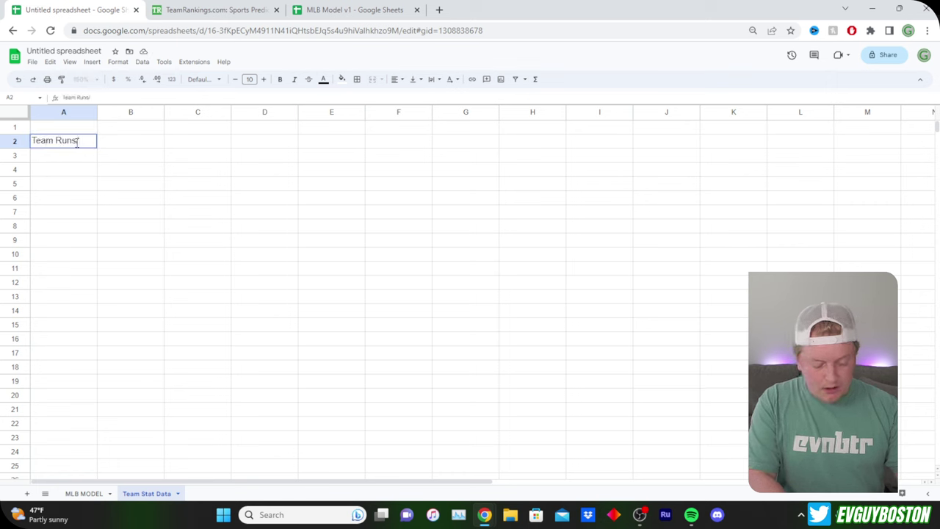
text(Game)
key(Tab)
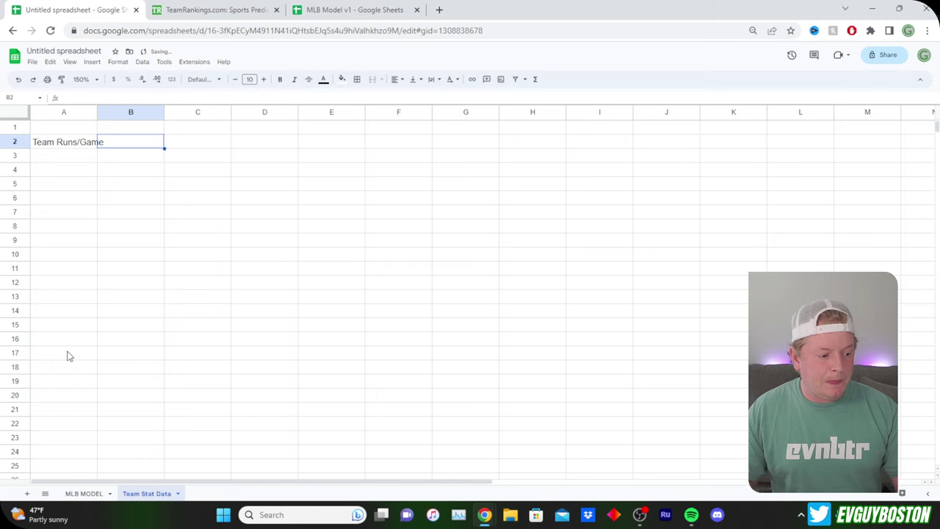
- Return to the MLB MODEL sheet and review the four runs-per-game headers in E2:H2
click(83, 493)
drag(351, 152, 526, 149)
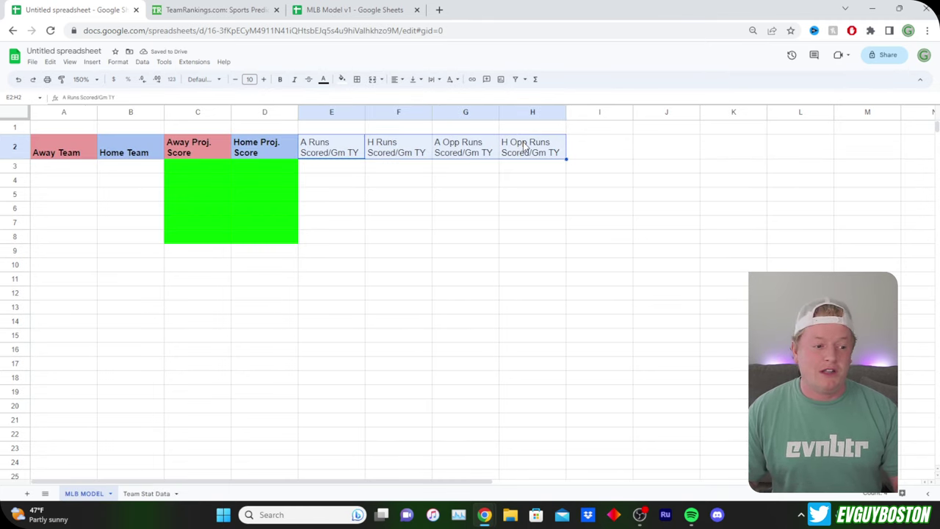
click(515, 196)
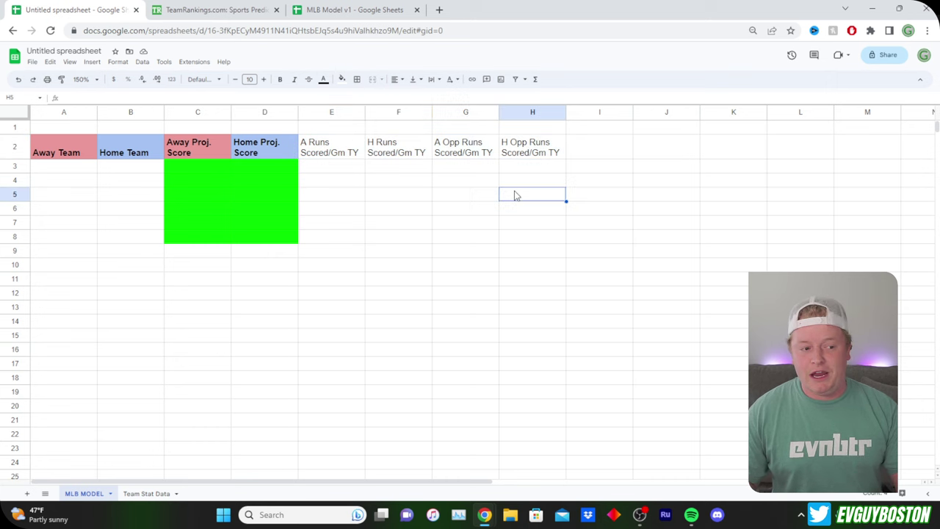
- Replace "runs scored" with "runs" in the headers in E2:H2 using Find and replace
drag(324, 158, 542, 159)
key(ctrl+h)
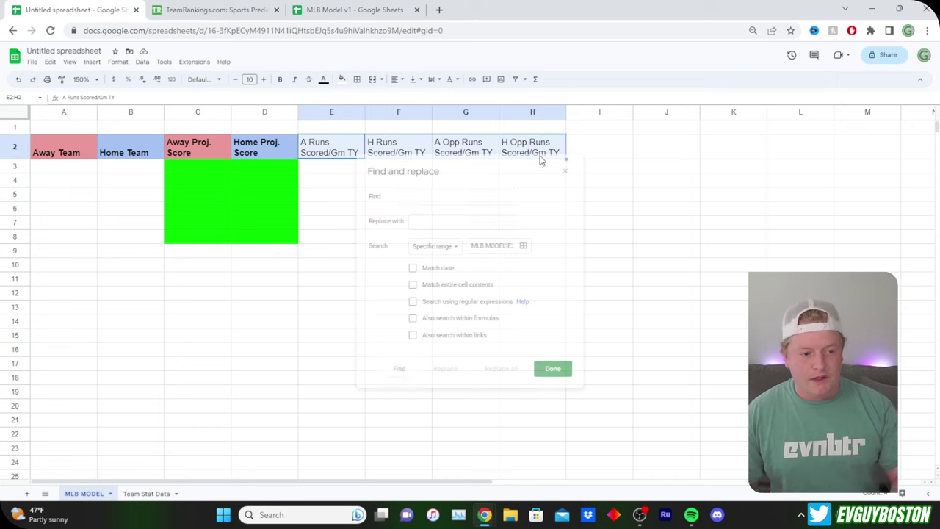
text(runs scored)
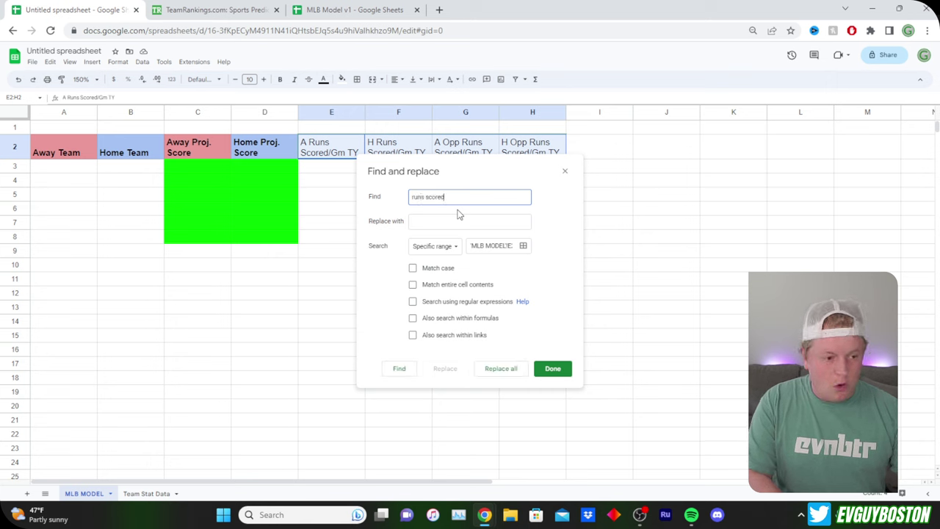
click(458, 219)
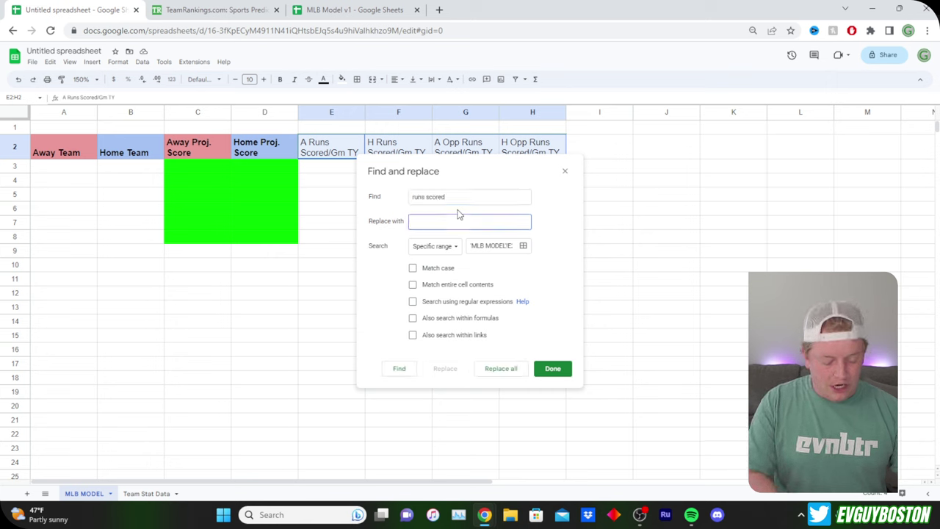
click(512, 372)
click(551, 371)
click(563, 254)
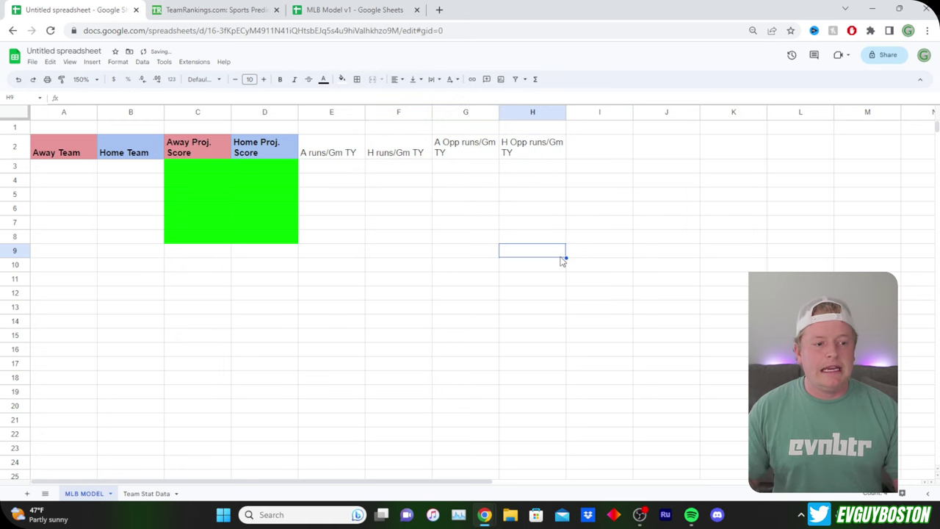
- Examine the Runs Per Game table on the Data sheet of MLB Model v1, and return to cell A3 of the Team Stat Data sheet
click(148, 494)
click(71, 146)
drag(71, 155, 460, 378)
click(339, 9)
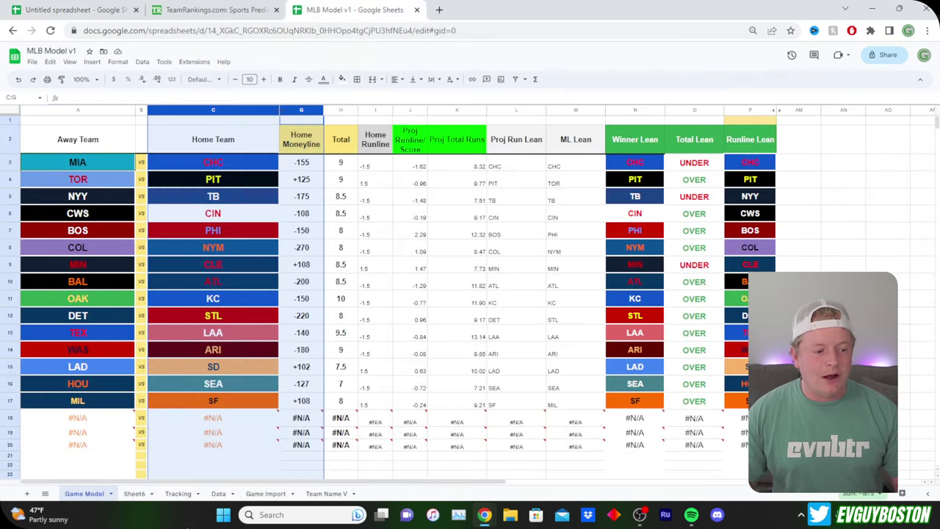
click(218, 494)
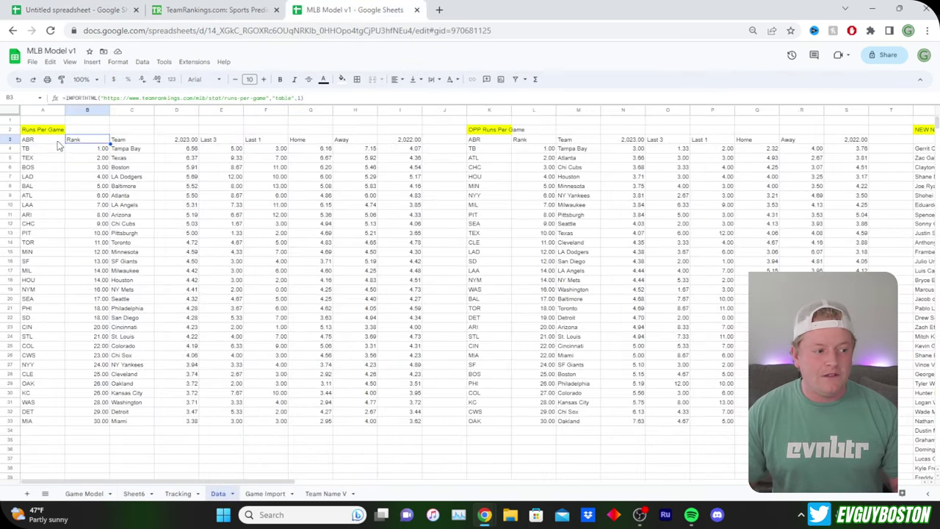
drag(44, 139, 409, 424)
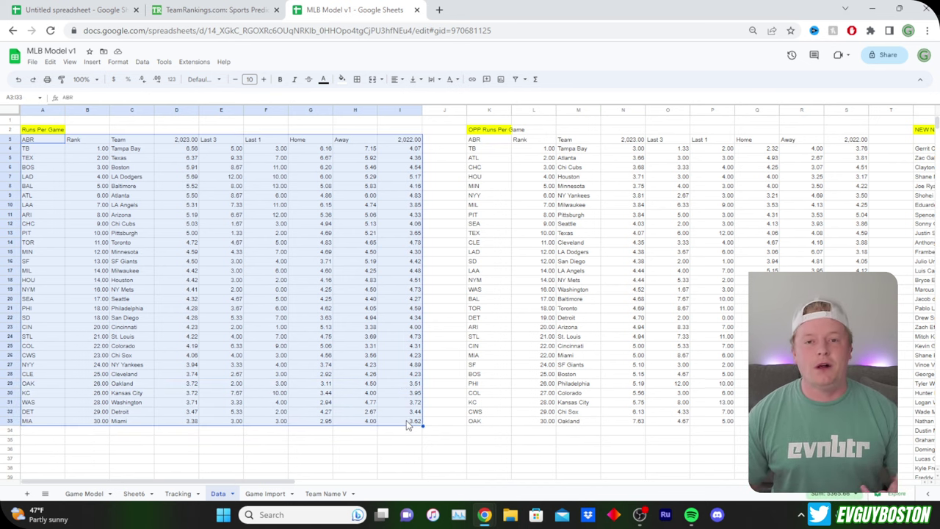
click(392, 321)
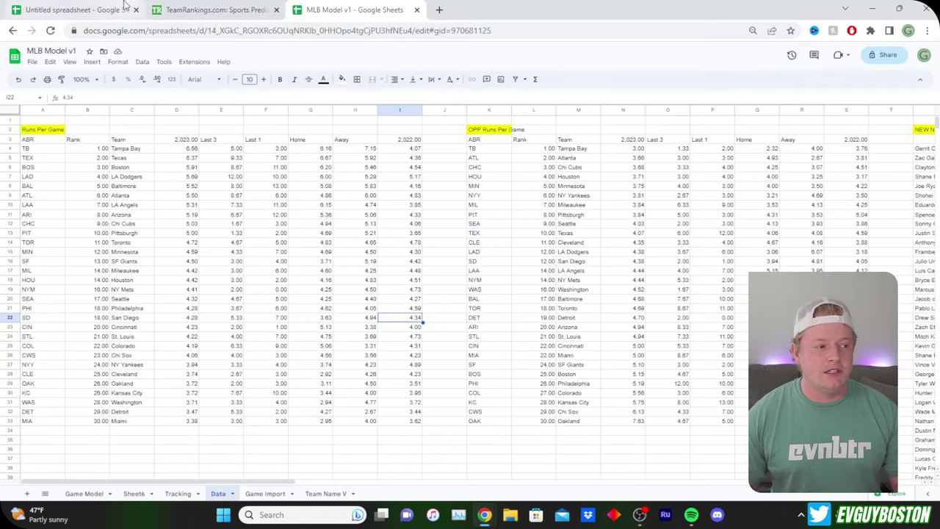
click(89, 7)
click(48, 161)
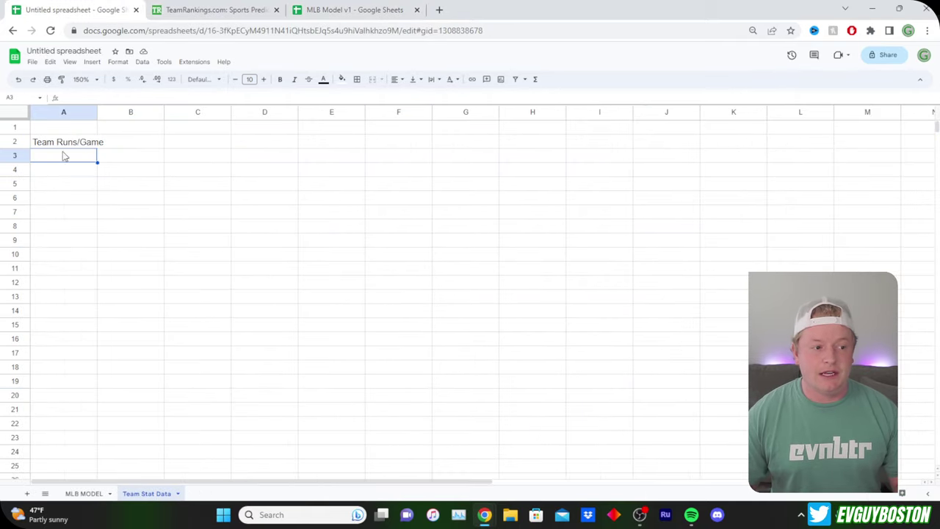
- Switch to TeamRankings and open the Runs per Game page from the Team Batting group of the MLB team stats
click(212, 7)
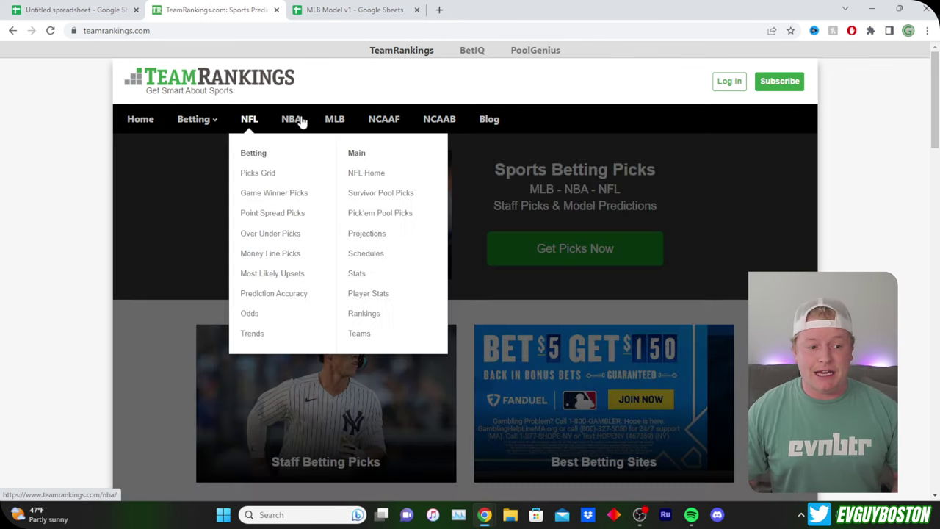
mouse_move(338, 122)
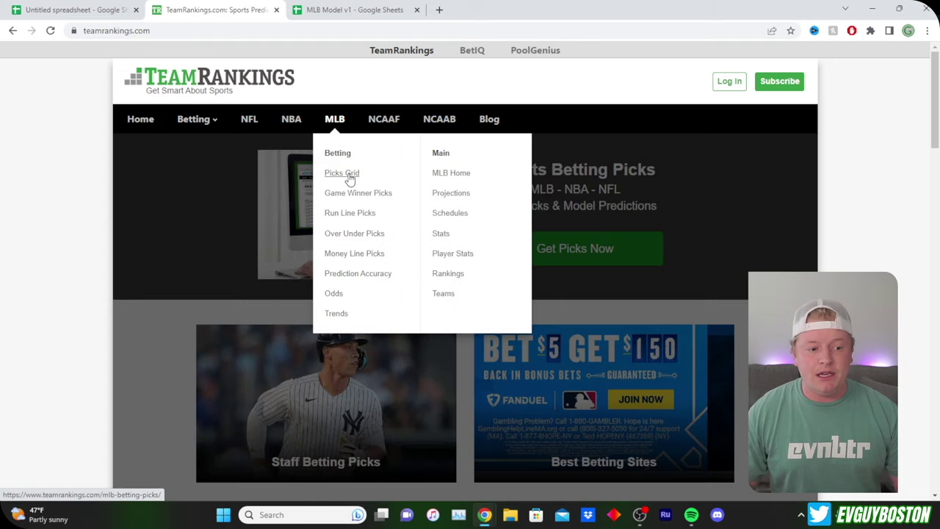
click(440, 234)
scroll(220, 330, down, 1)
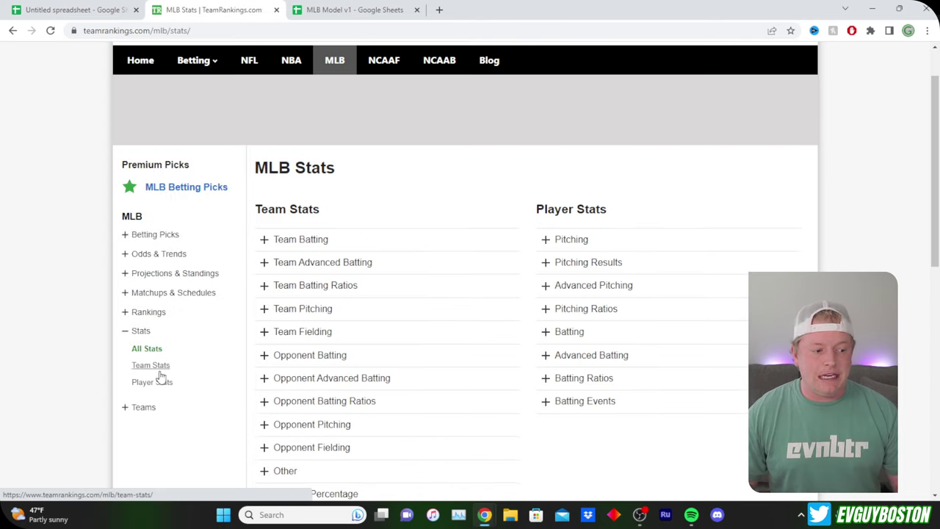
click(156, 368)
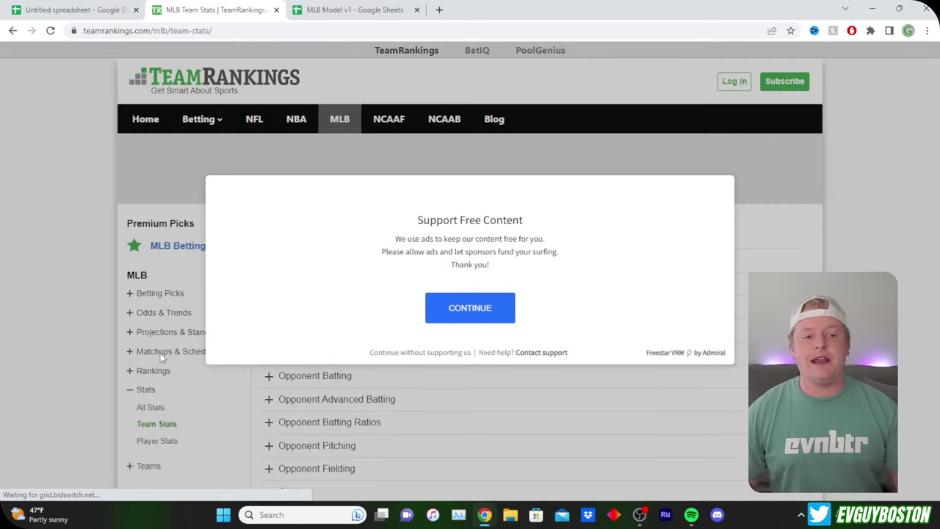
click(414, 354)
scroll(413, 358, down, 1)
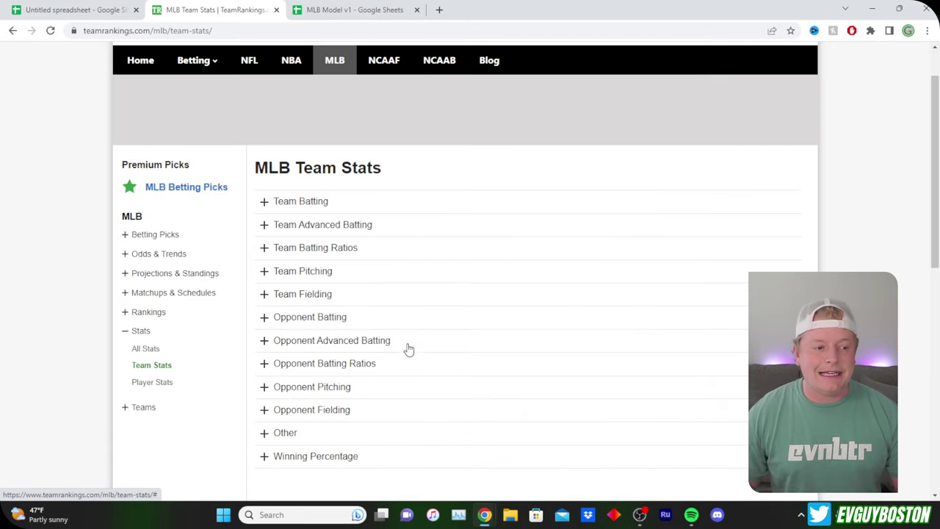
click(309, 206)
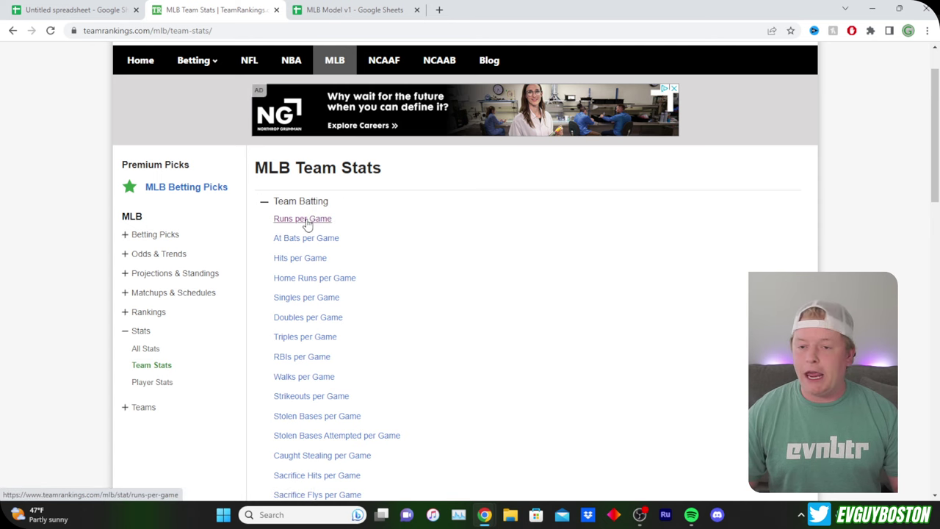
click(307, 224)
- Review the MLB Team Runs per Game table, the Data and Game Model sheets of MLB Model v1, and the area below the Team Runs/Game heading
scroll(308, 226, down, 2)
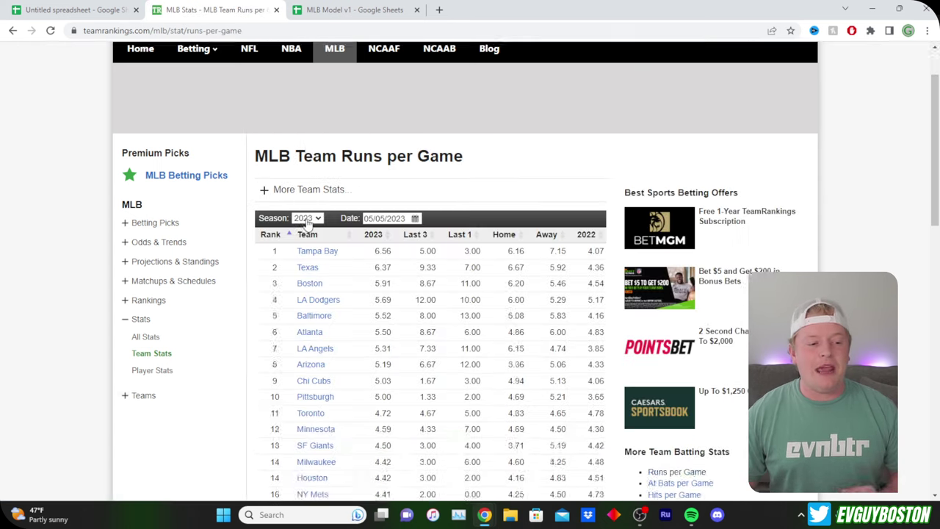
scroll(309, 221, down, 2)
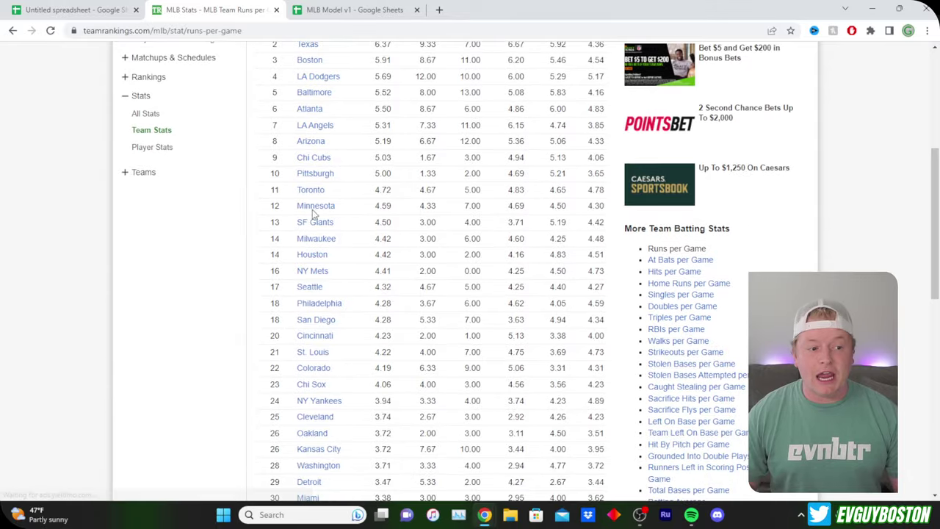
scroll(323, 202, up, 3)
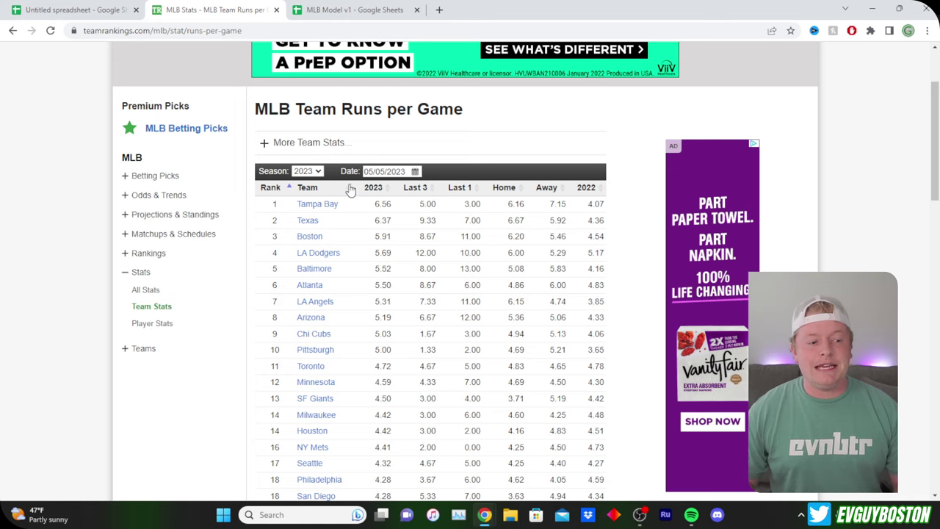
scroll(320, 212, down, 5)
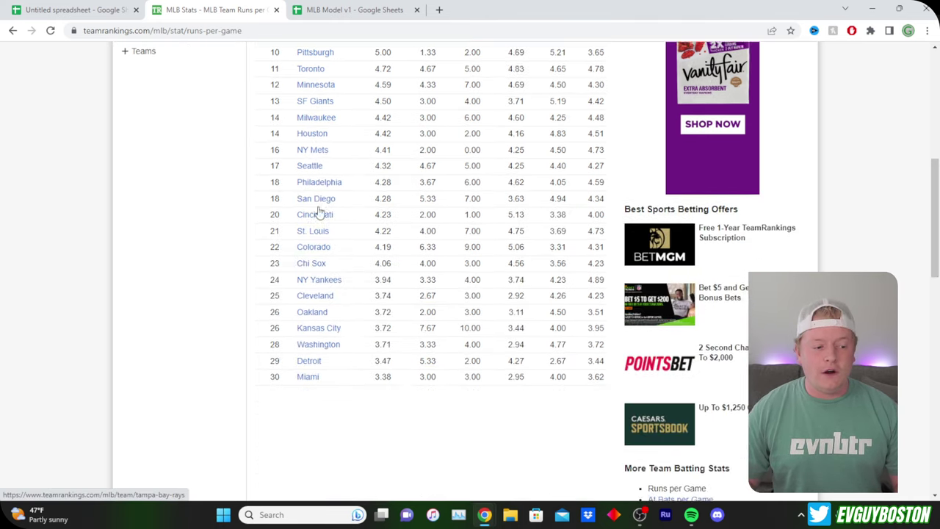
scroll(328, 296, up, 3)
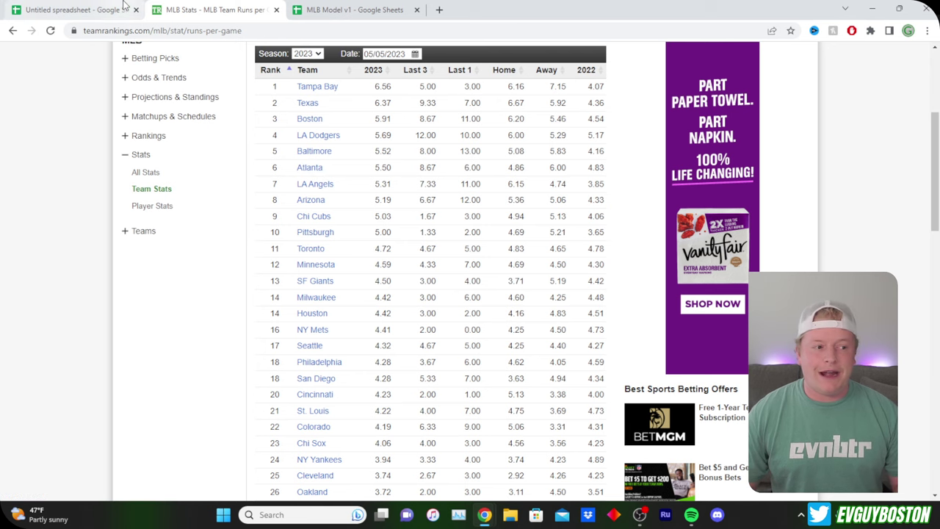
click(318, 8)
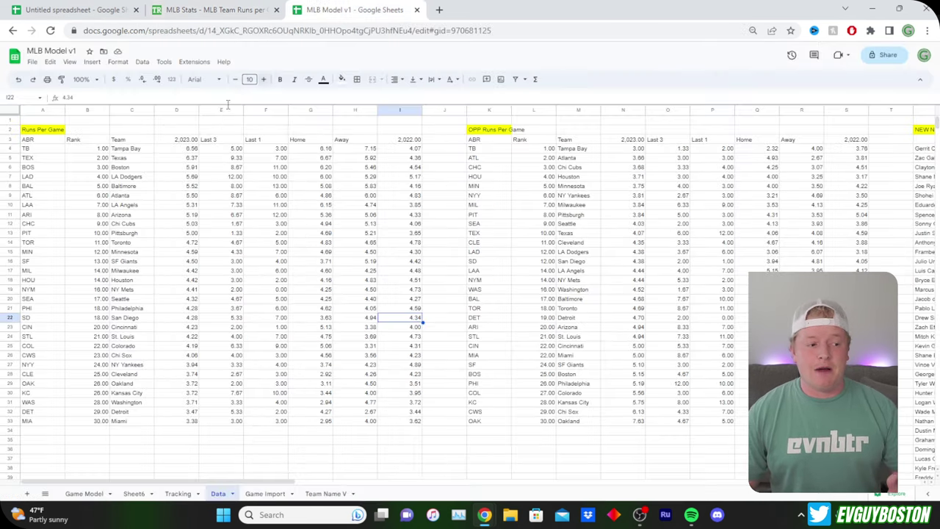
click(86, 493)
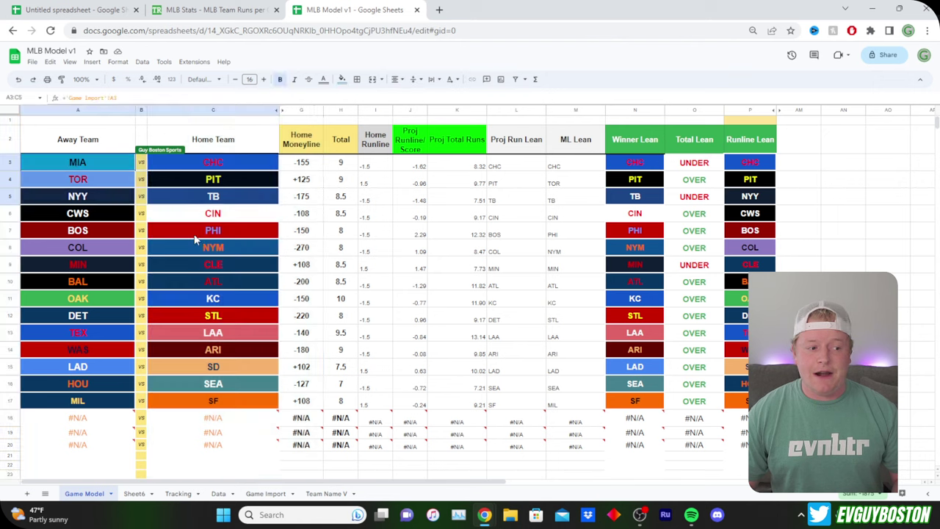
click(77, 9)
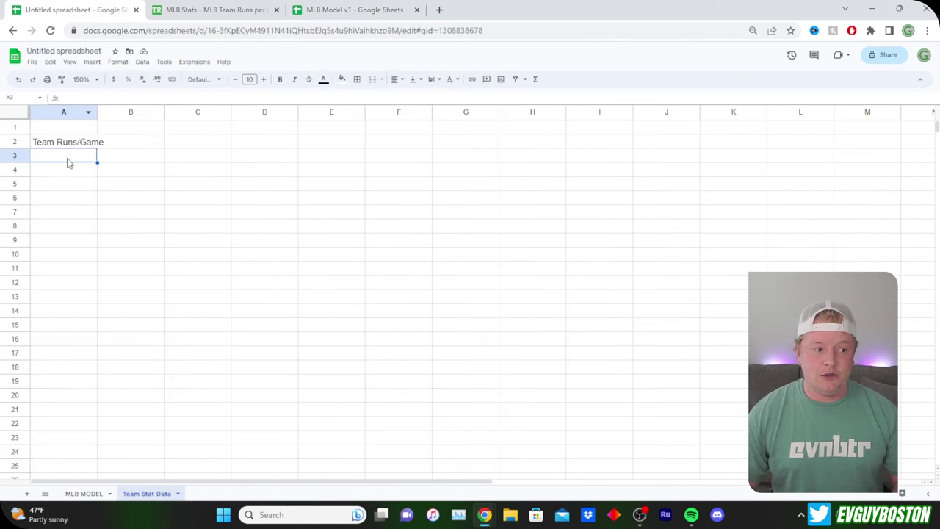
drag(67, 161, 154, 233)
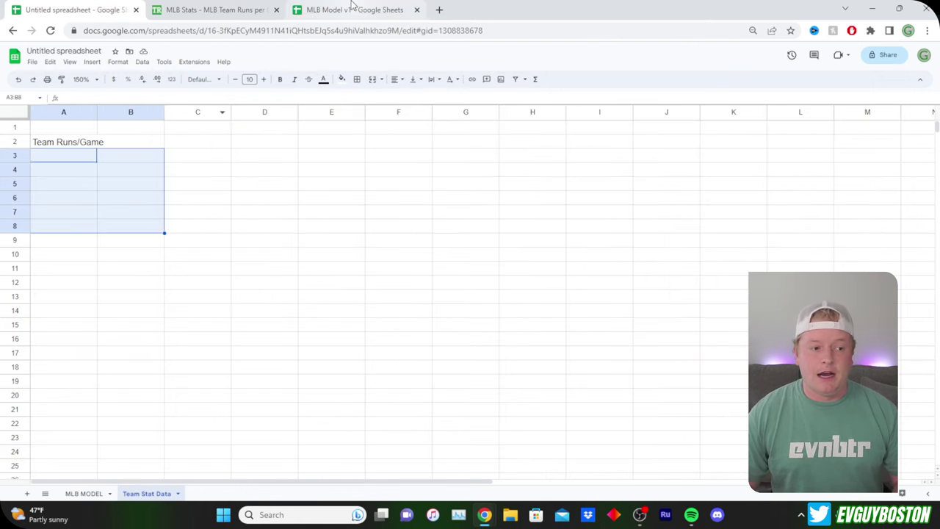
- Copy the web address of the TeamRankings MLB Team Runs per Game page
click(224, 9)
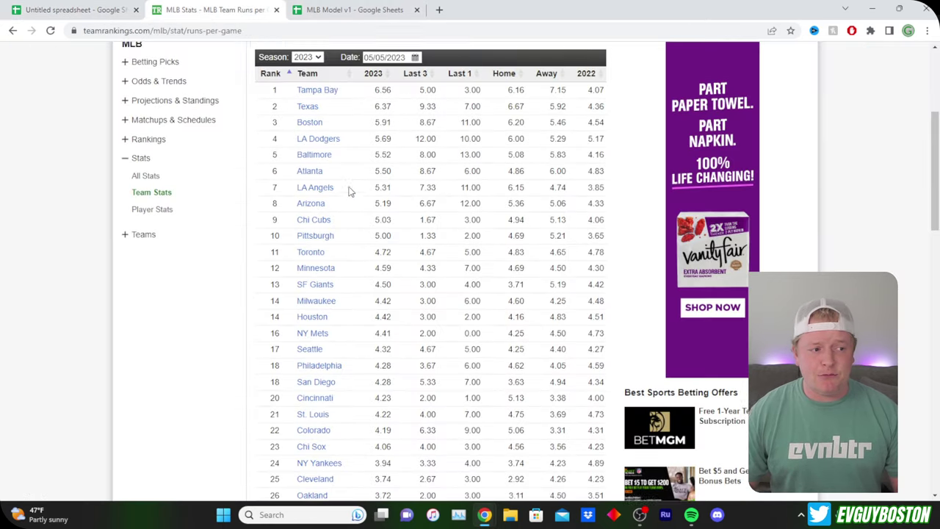
scroll(348, 189, up, 3)
scroll(350, 191, down, 2)
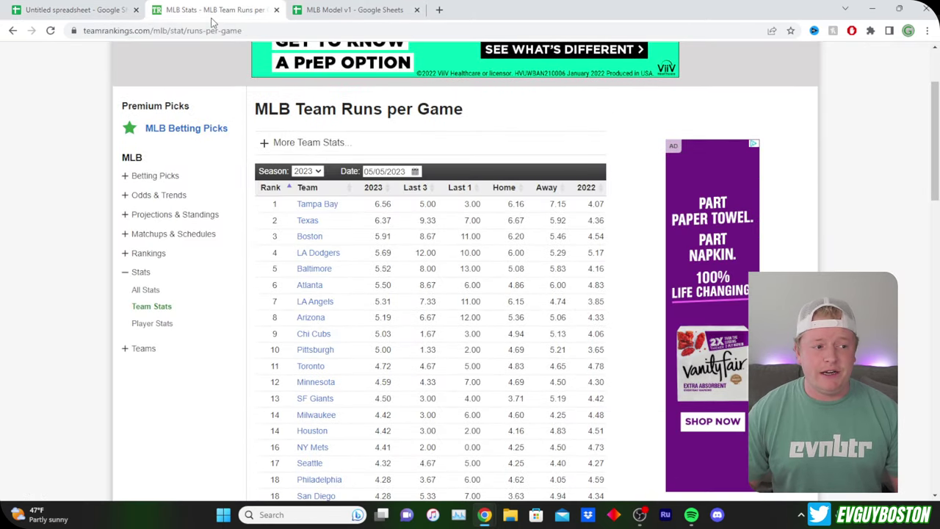
click(211, 30)
key(ctrl+c)
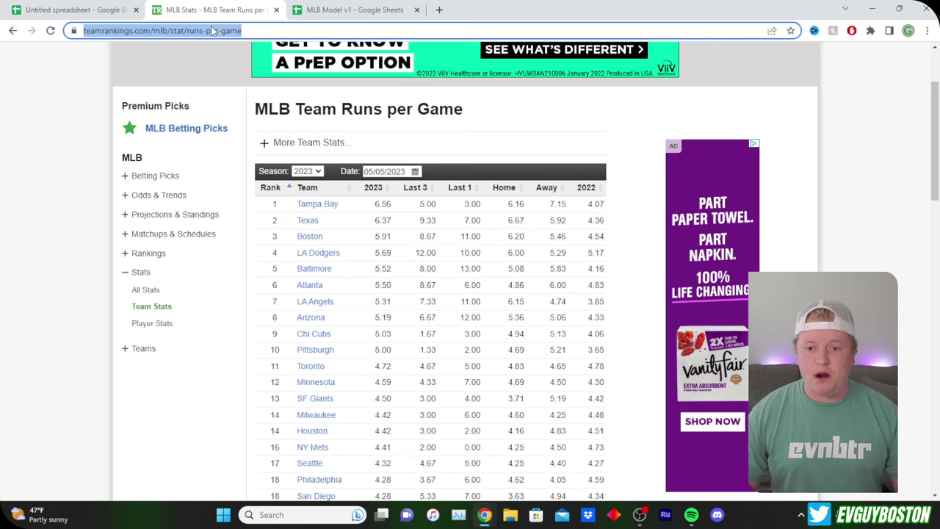
right_click(211, 30)
click(244, 93)
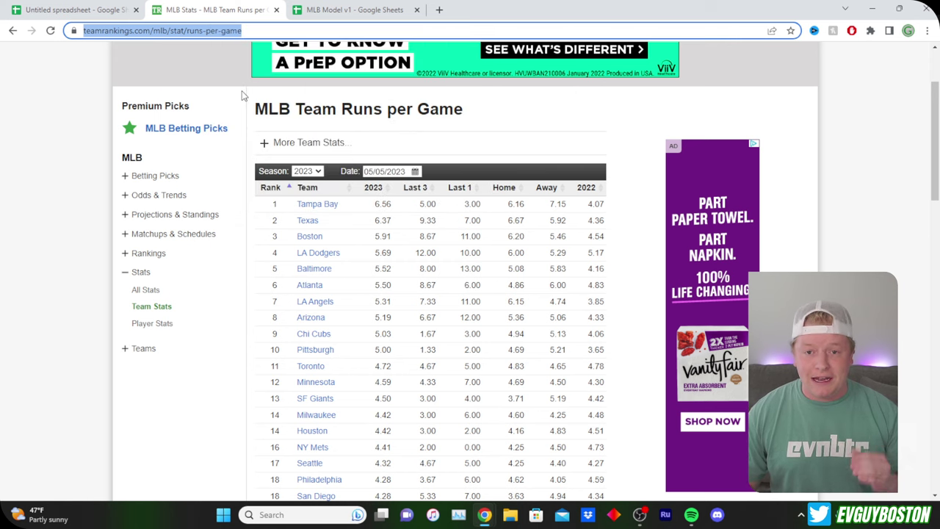
scroll(470, 309, down, 5)
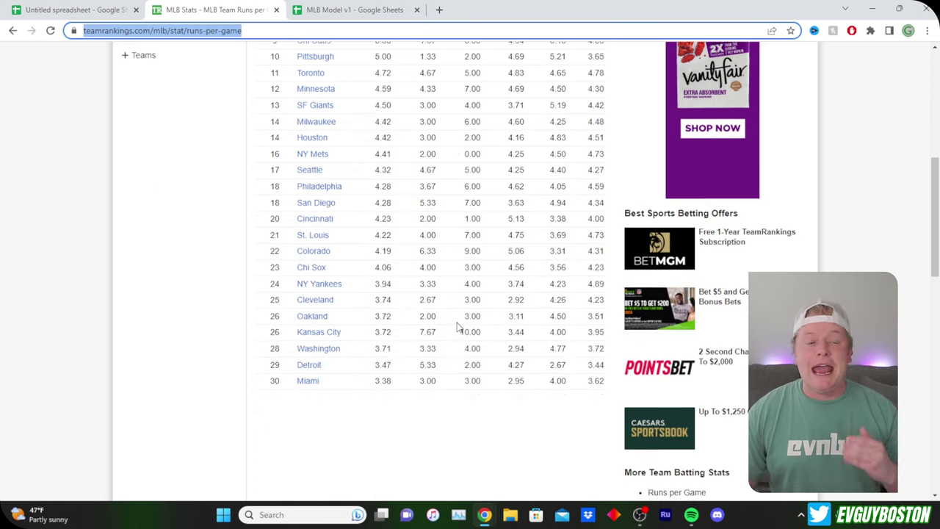
scroll(457, 327, up, 3)
click(33, 10)
click(42, 162)
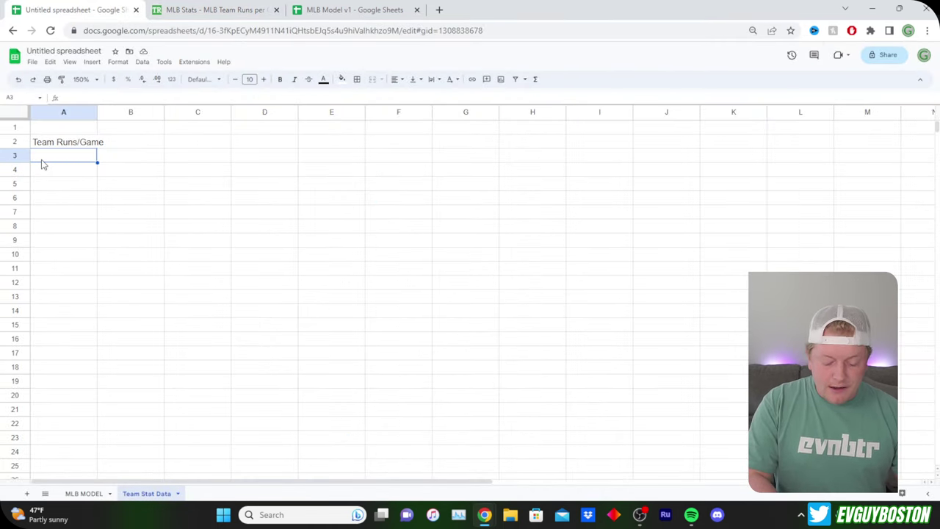
text(==)
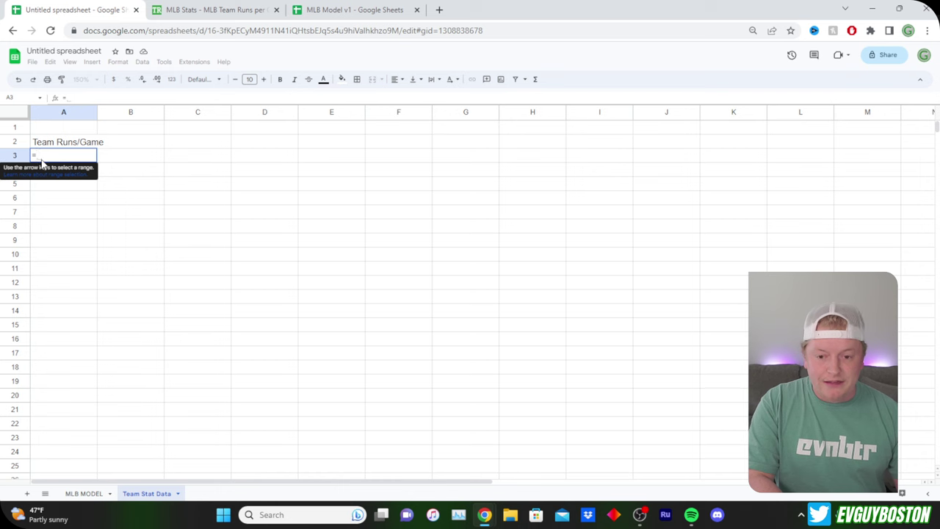
text(importhtm)
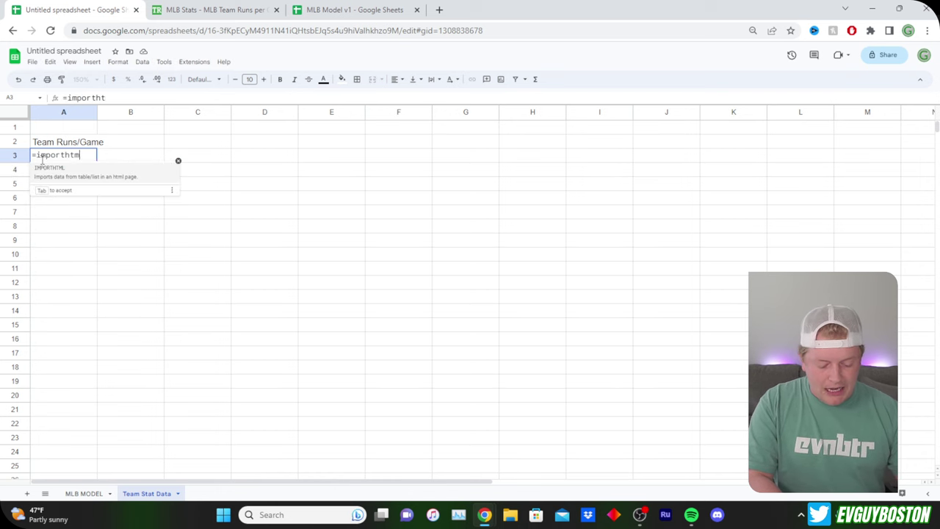
text(l)
key(Tab)
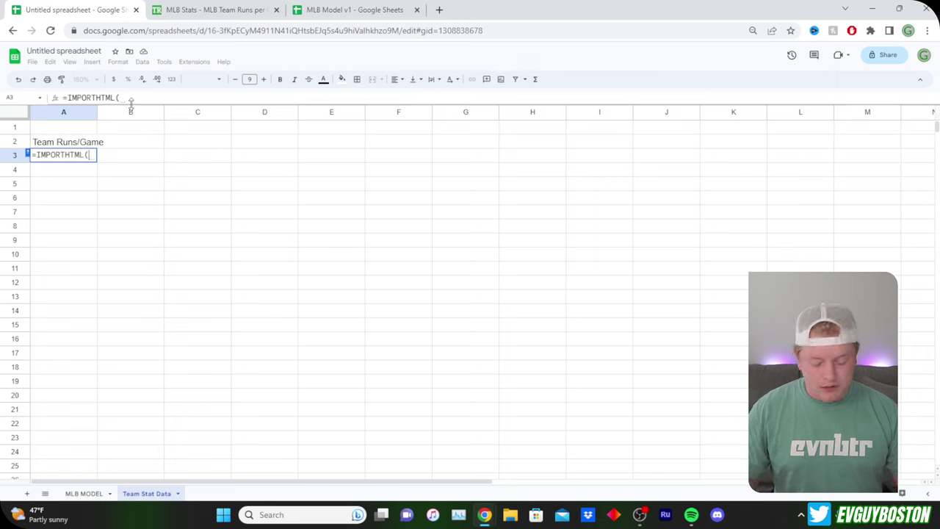
text(")
key(ctrl+v)
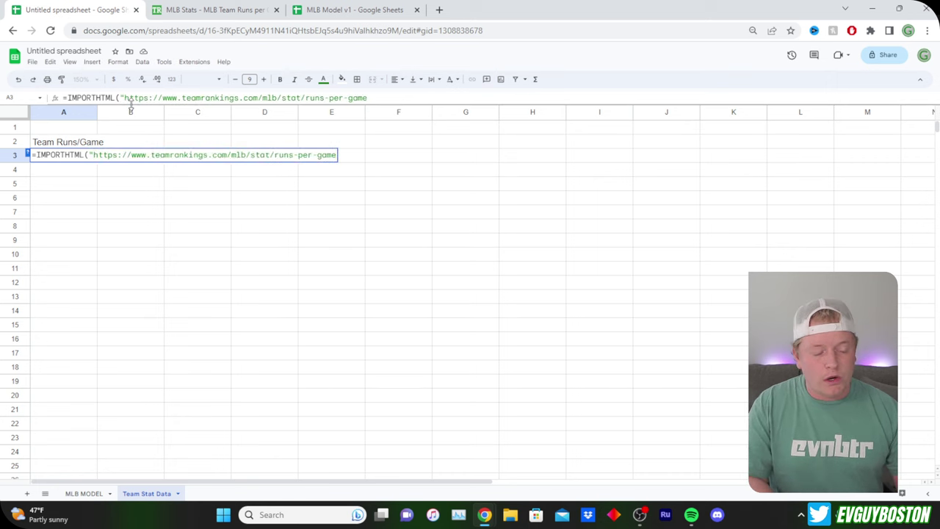
text(","tasbl)
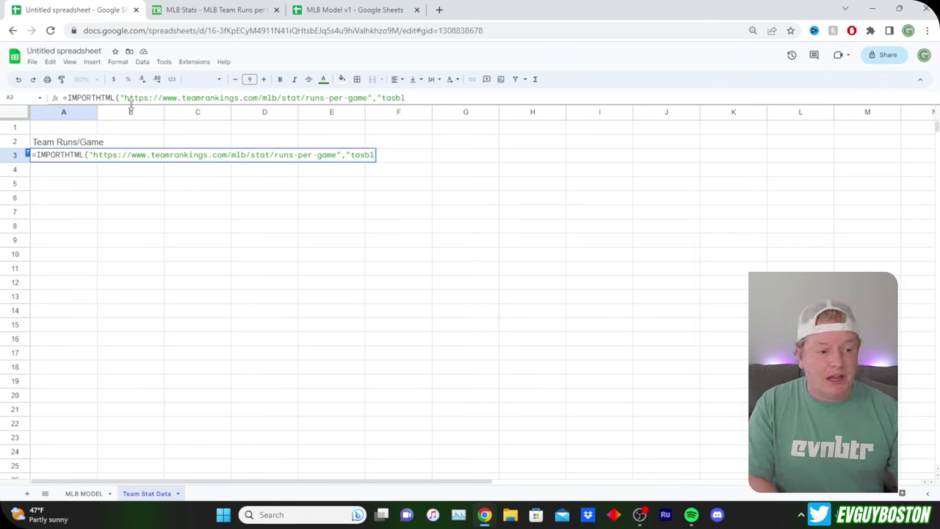
key(BackSpace)
key(BackSpace)
key(BackSpace)
text(ble)
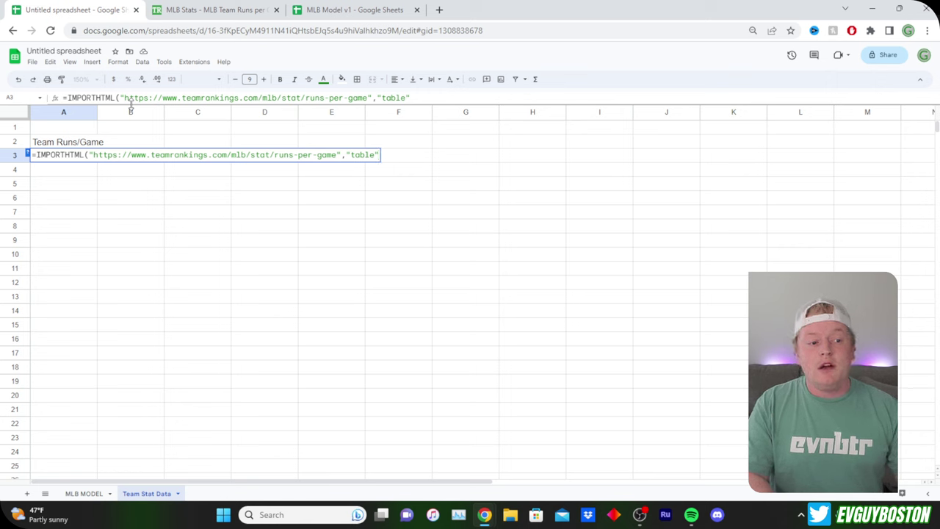
text(,)
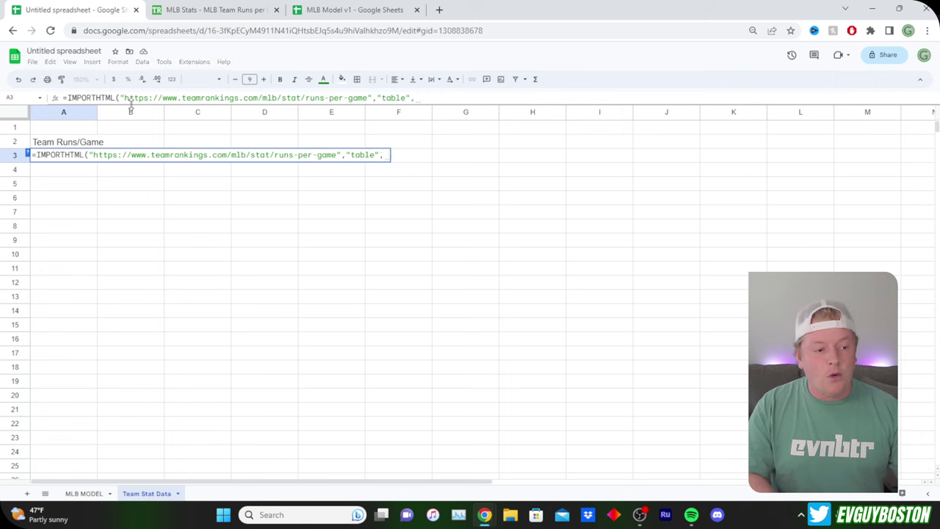
text(1))
key(Return)
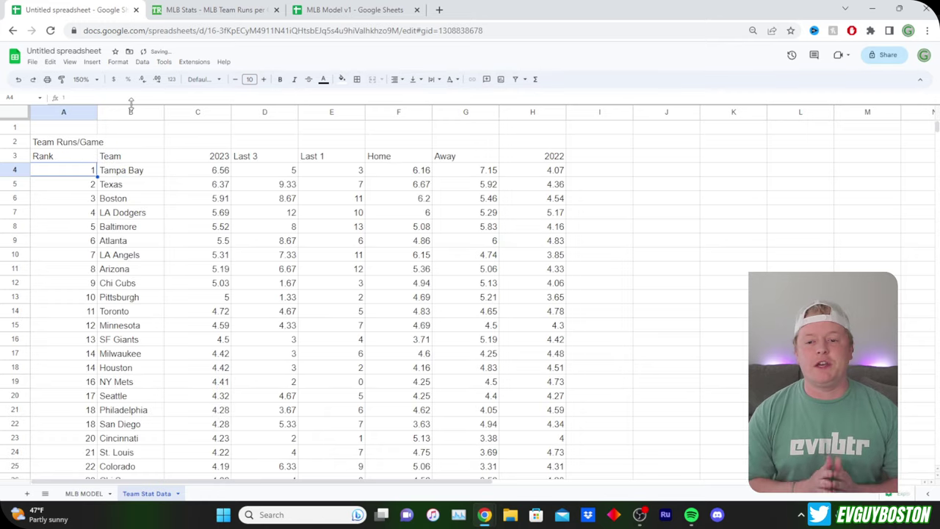
- Compare the imported table on the Team Stat Data sheet with the TeamRankings MLB Team Runs per Game table
click(214, 9)
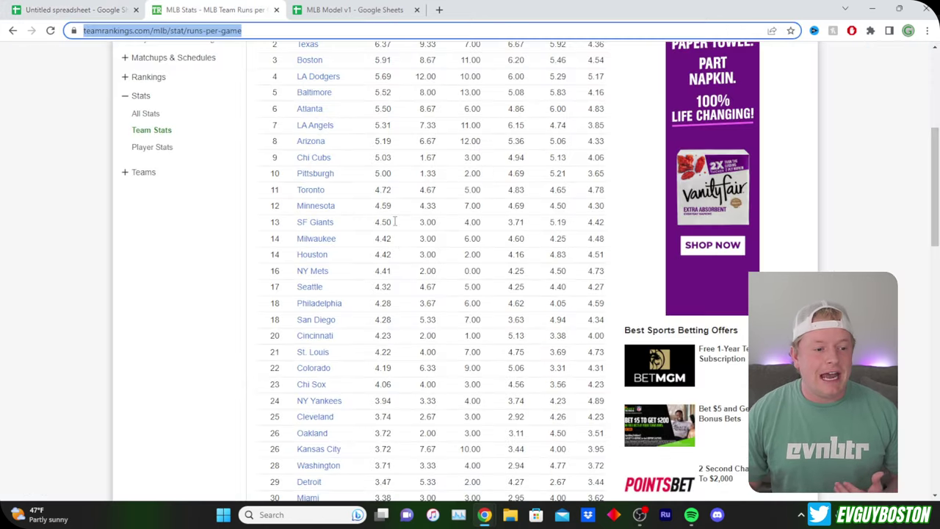
click(74, 10)
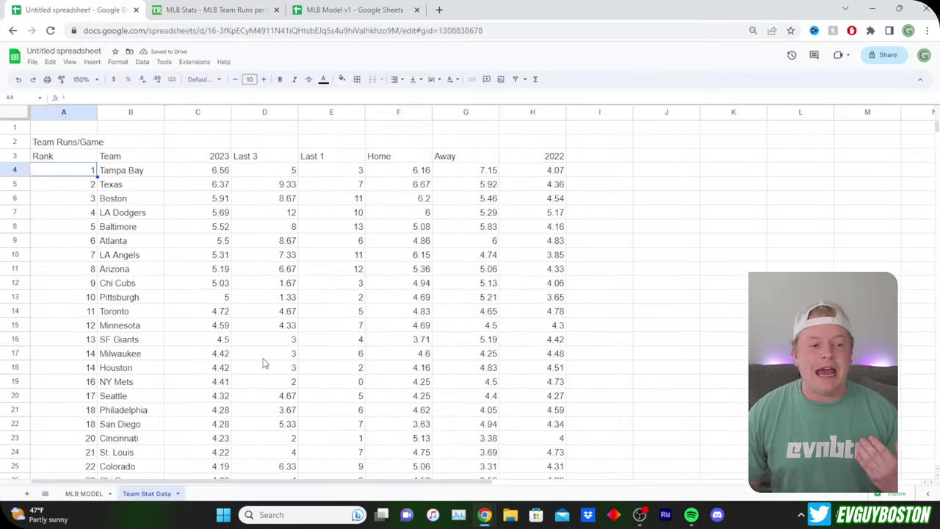
click(233, 9)
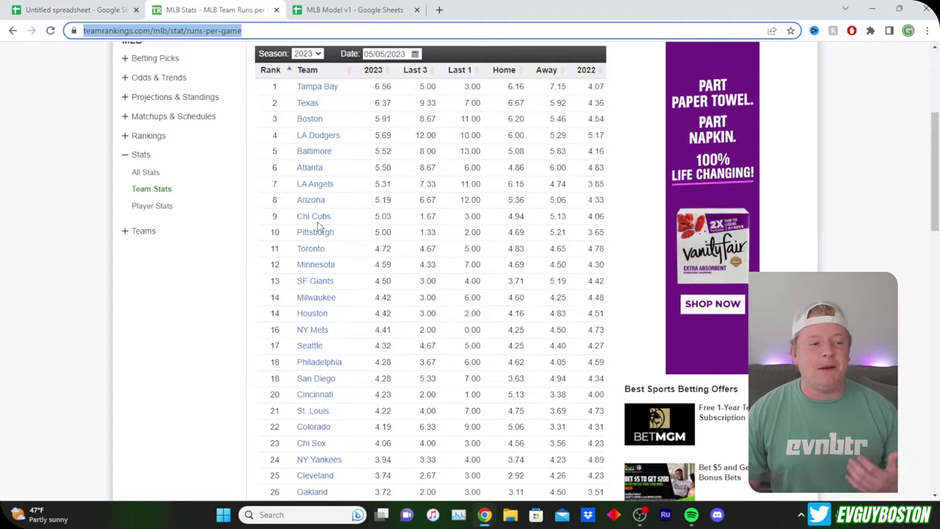
click(83, 8)
scroll(258, 353, down, 2)
scroll(259, 360, up, 2)
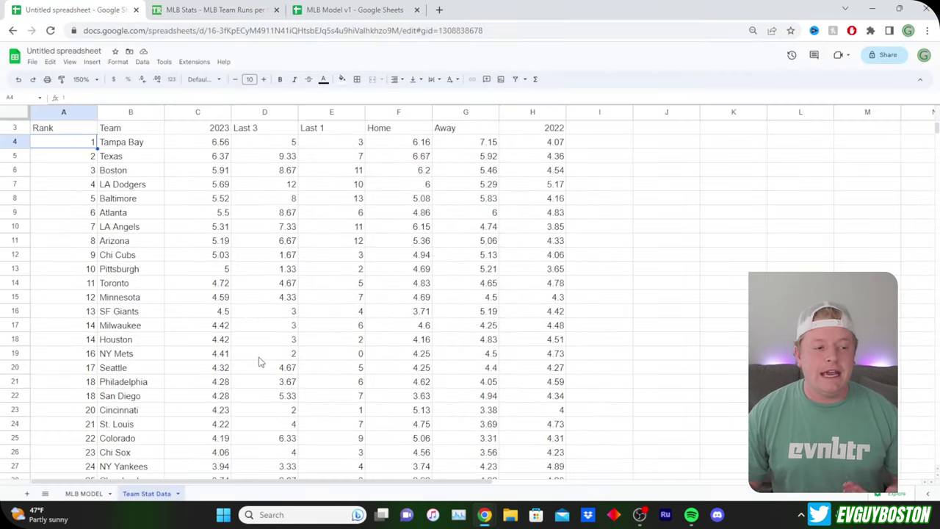
scroll(258, 361, down, 1)
scroll(257, 363, up, 1)
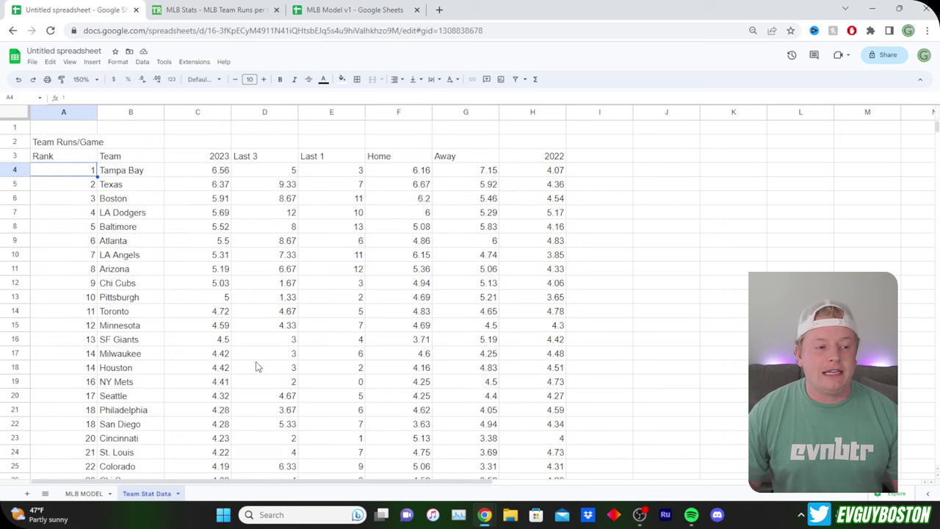
- Format the Team Runs/Game heading in A2 with a yellow fill and bold text, and fit column A to its contents
click(65, 145)
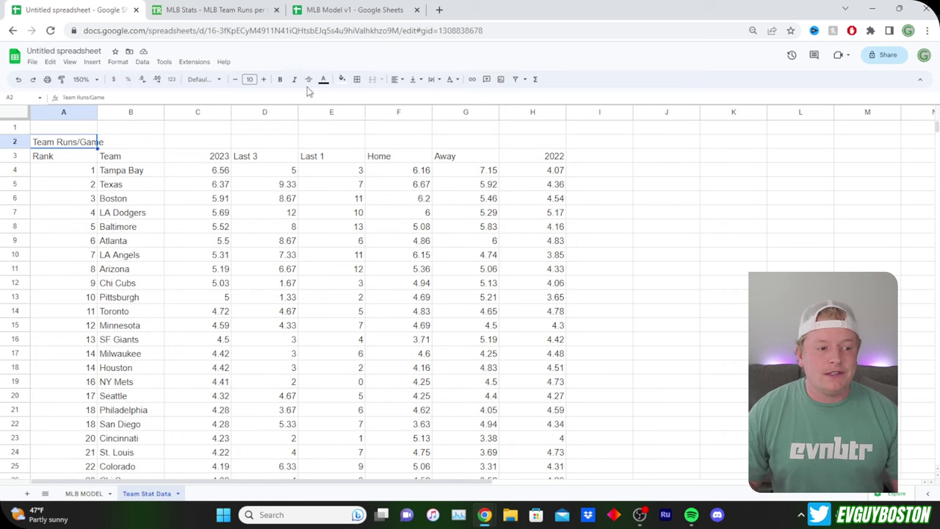
click(342, 79)
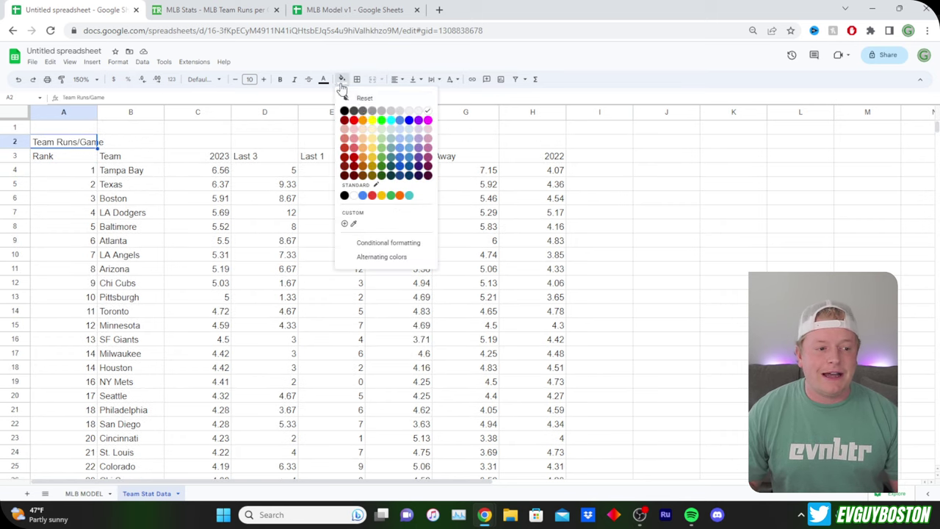
click(373, 120)
click(375, 283)
click(43, 145)
key(ctrl+b)
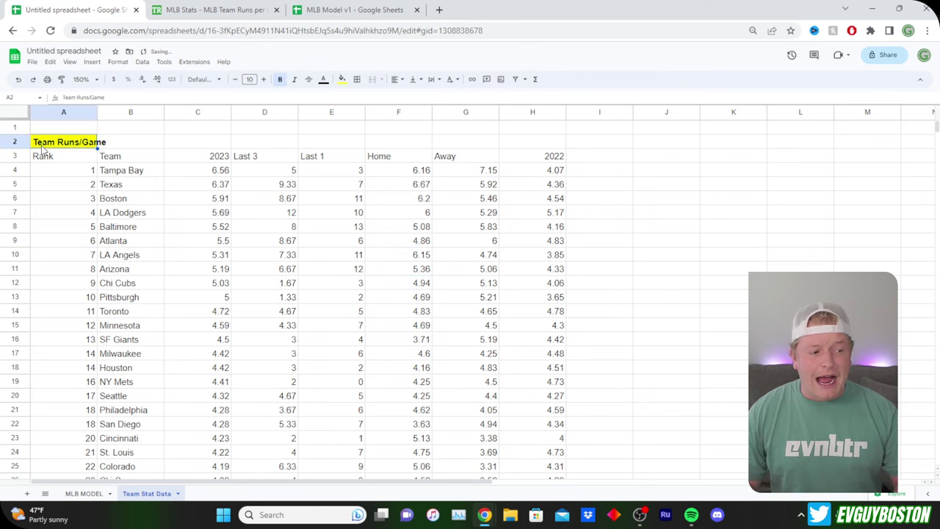
double_click(96, 111)
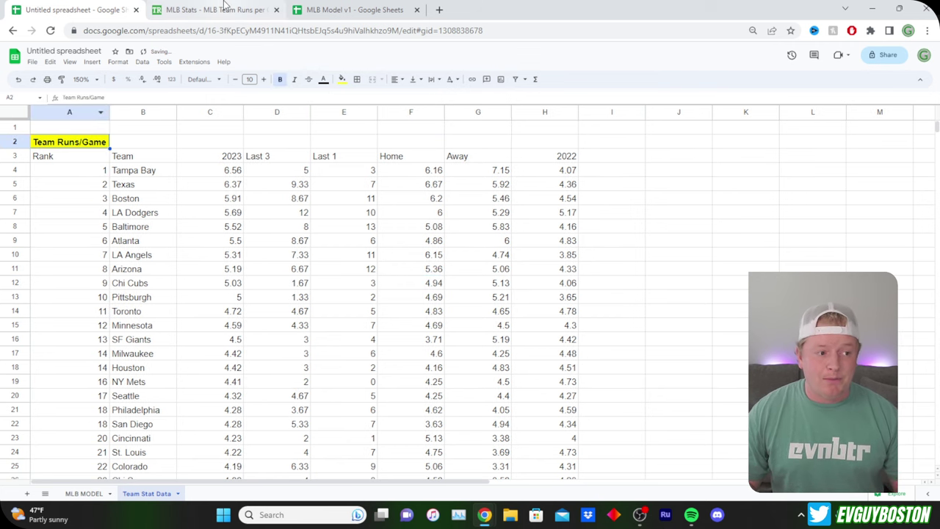
- Examine the Data sheet of MLB Model v1, and review the import formula and imported stat columns on the Team Stat Data sheet
click(355, 10)
click(218, 494)
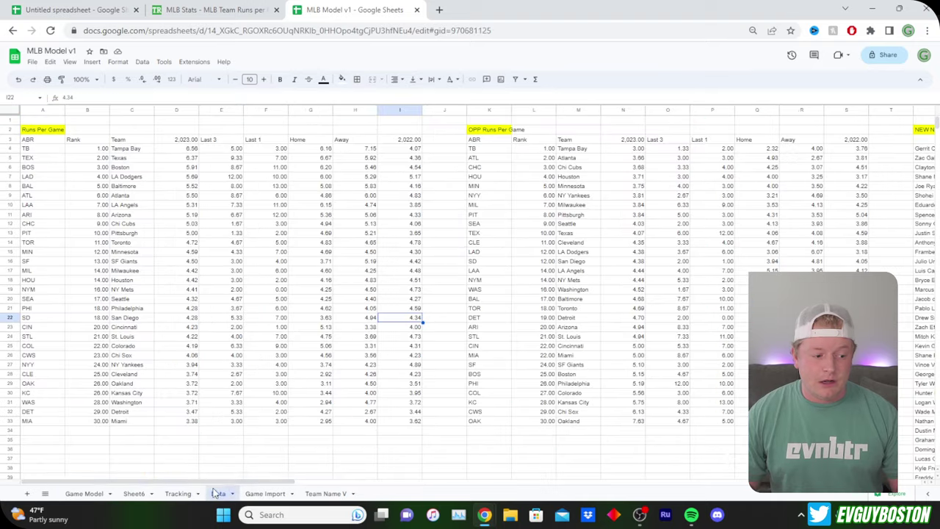
drag(234, 481, 206, 482)
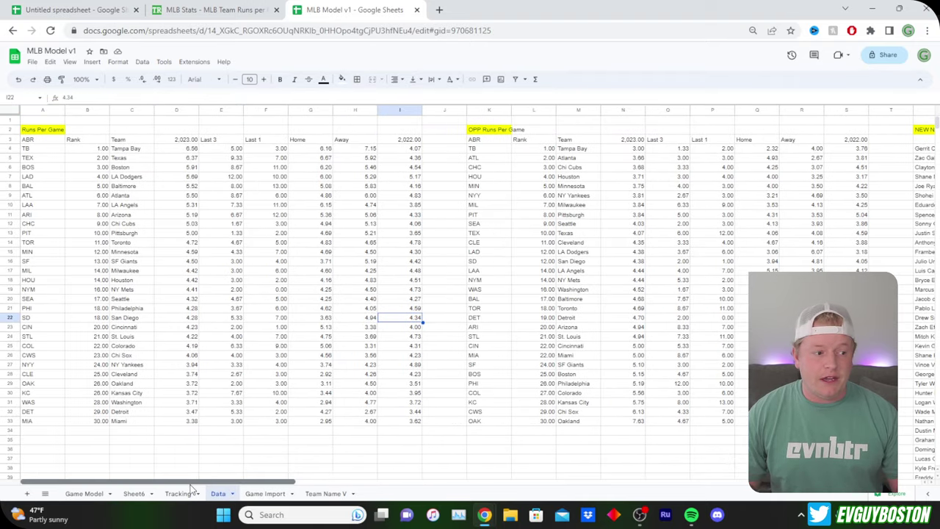
click(111, 6)
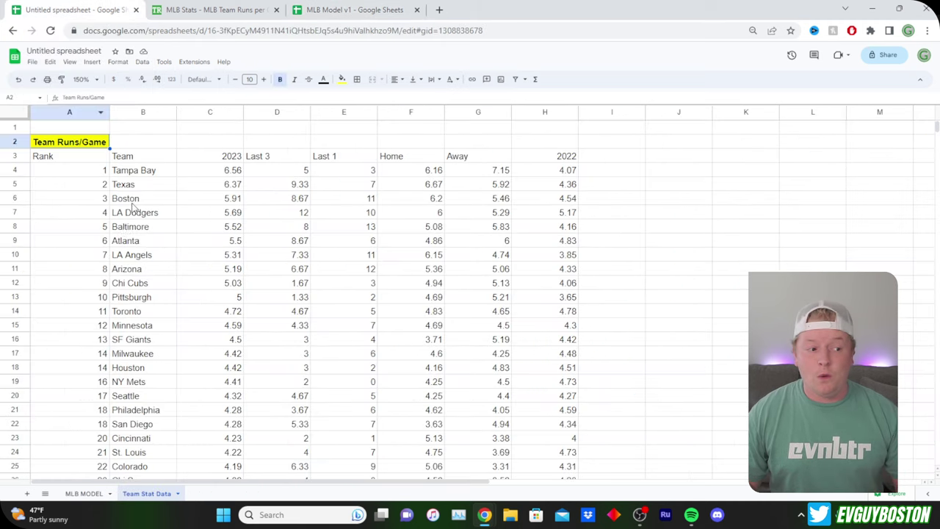
click(86, 155)
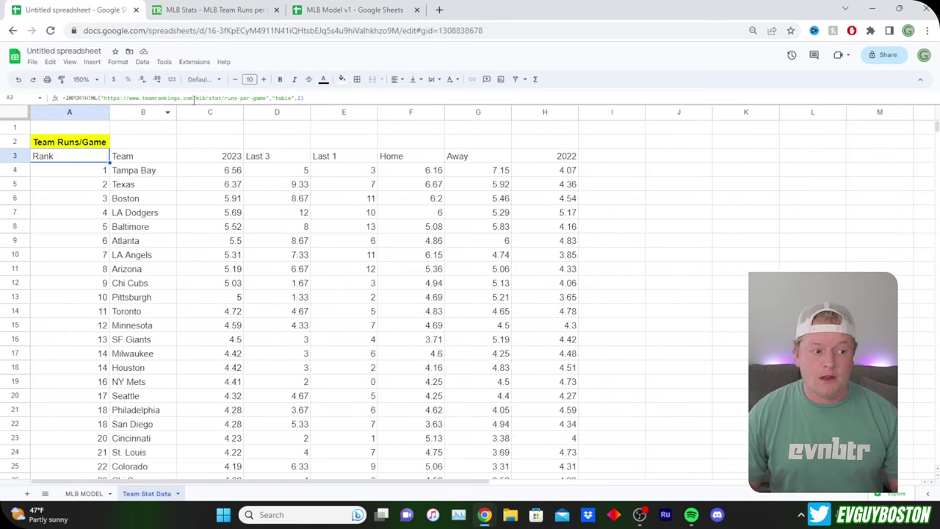
click(108, 142)
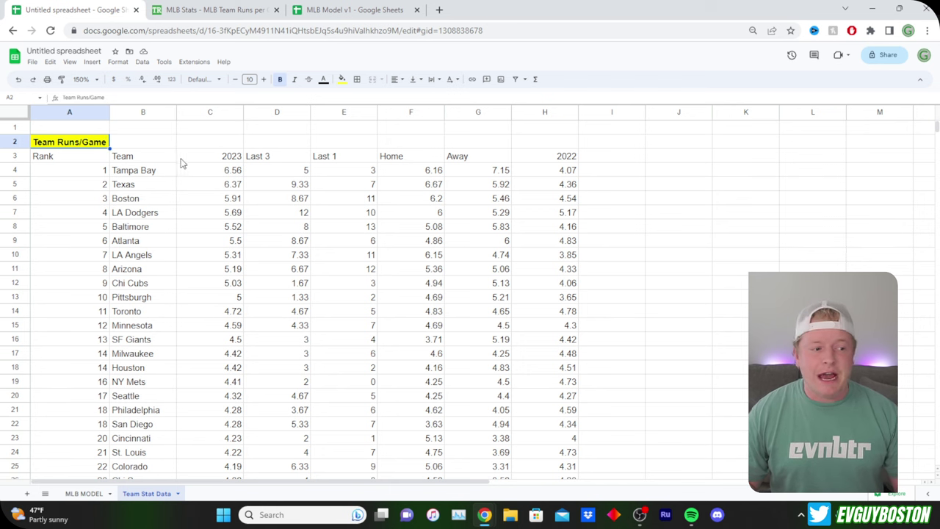
drag(173, 158, 527, 348)
scroll(527, 348, down, 2)
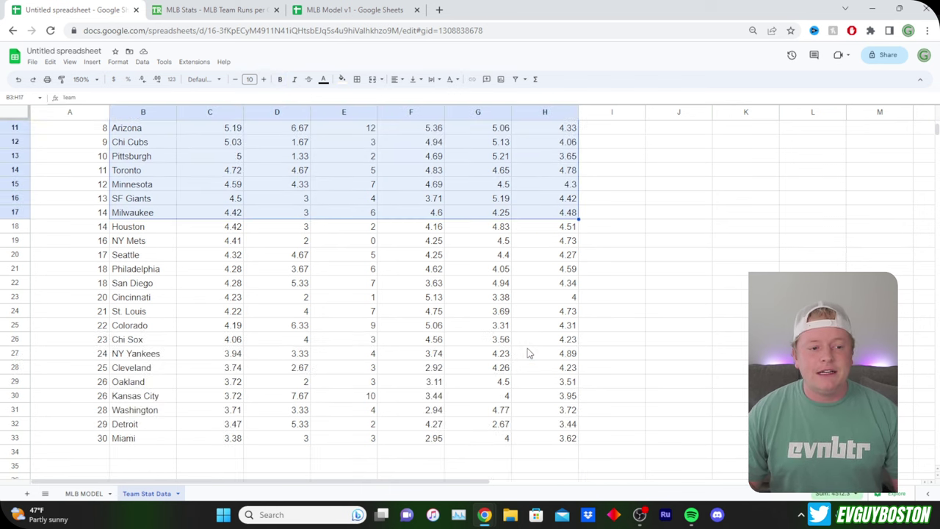
scroll(528, 348, up, 2)
click(541, 163)
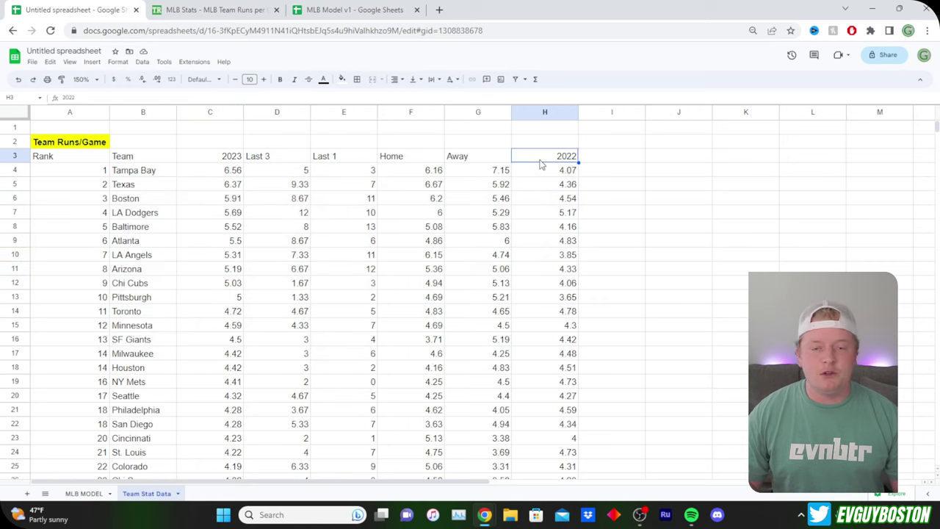
- On the MLB MODEL sheet, replace all instances of "runs" with "Runs" in the stat headings E2:H2
click(75, 494)
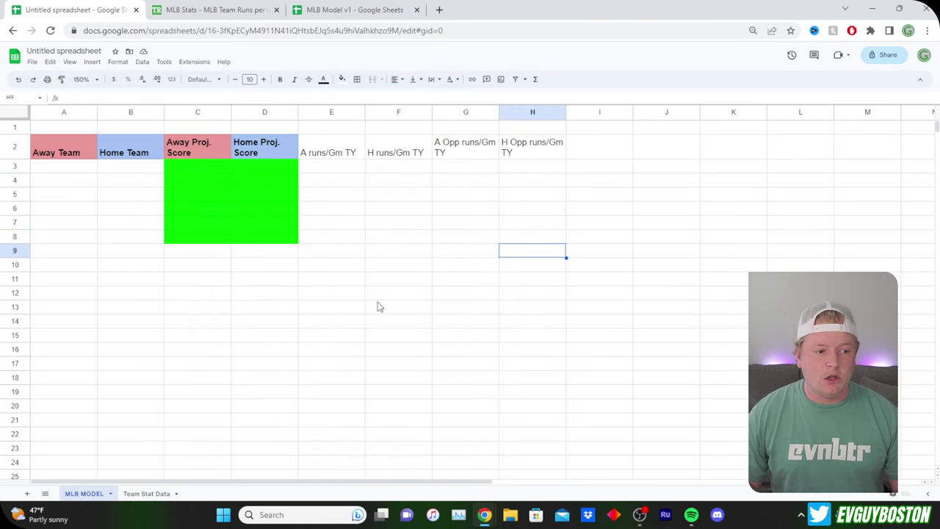
click(356, 170)
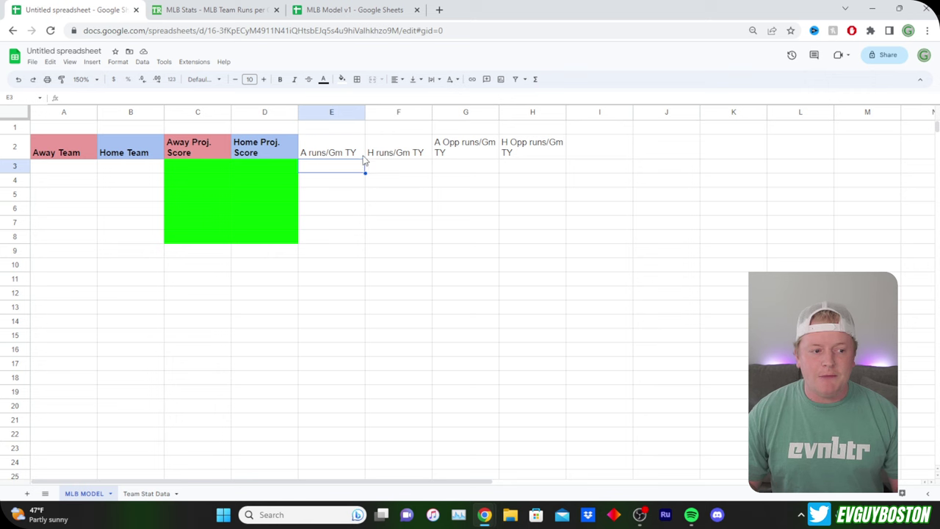
drag(361, 154, 546, 154)
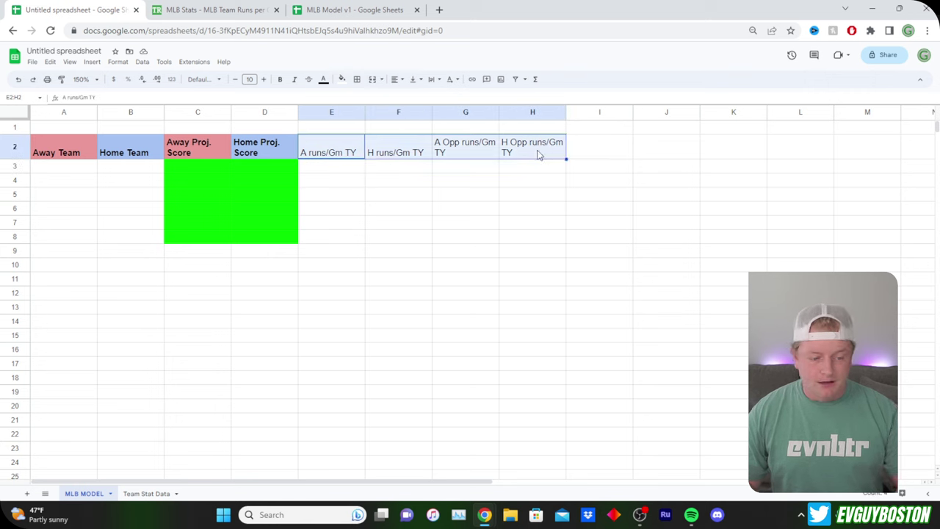
key(ctrl+h)
key(Tab)
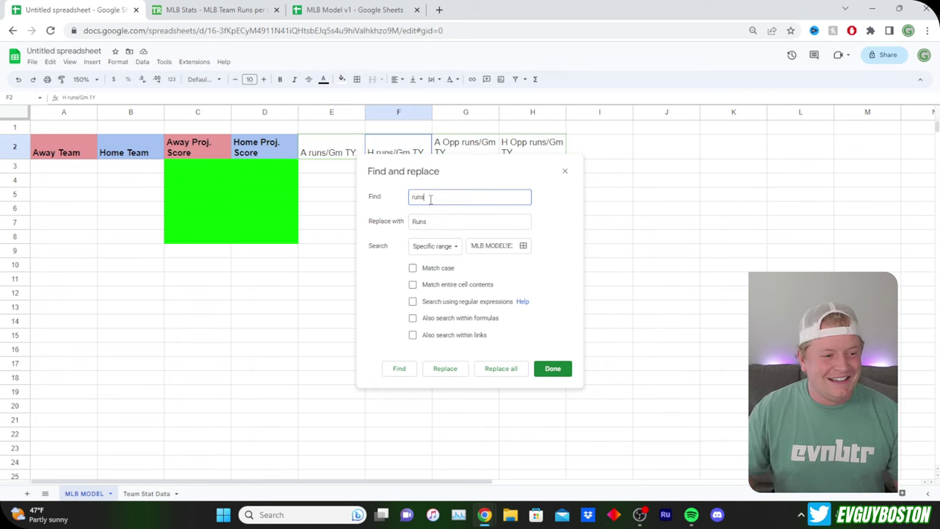
click(499, 368)
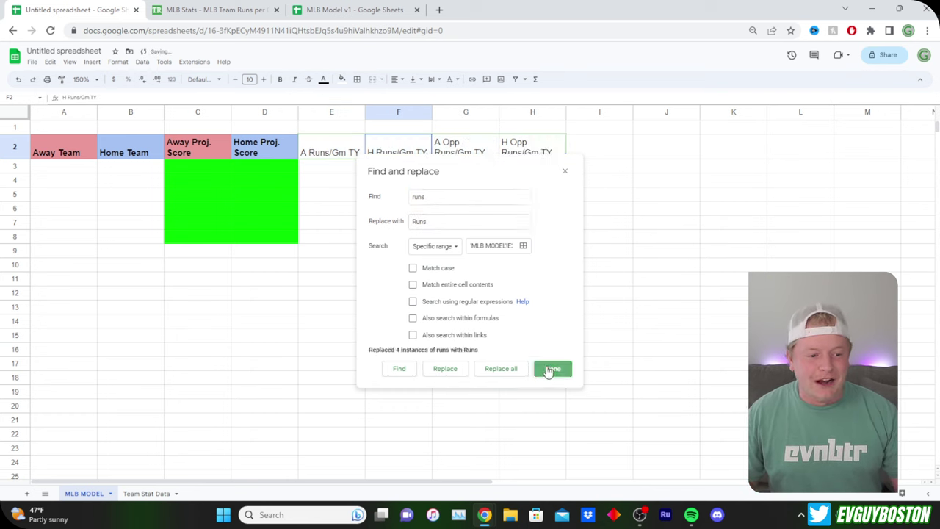
click(540, 369)
- Search Google for "mlb" in a new browser tab to check today's matchups, and return to the untitled spreadsheet
click(344, 177)
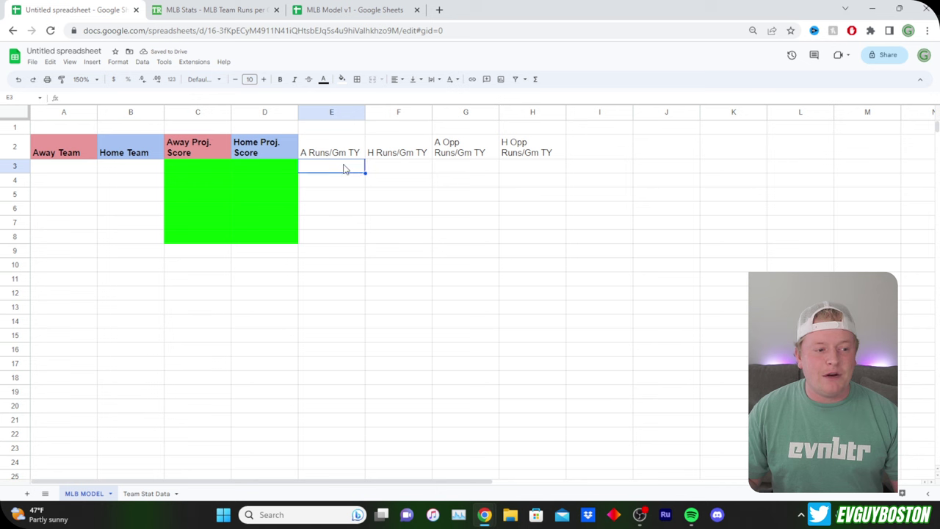
double_click(346, 169)
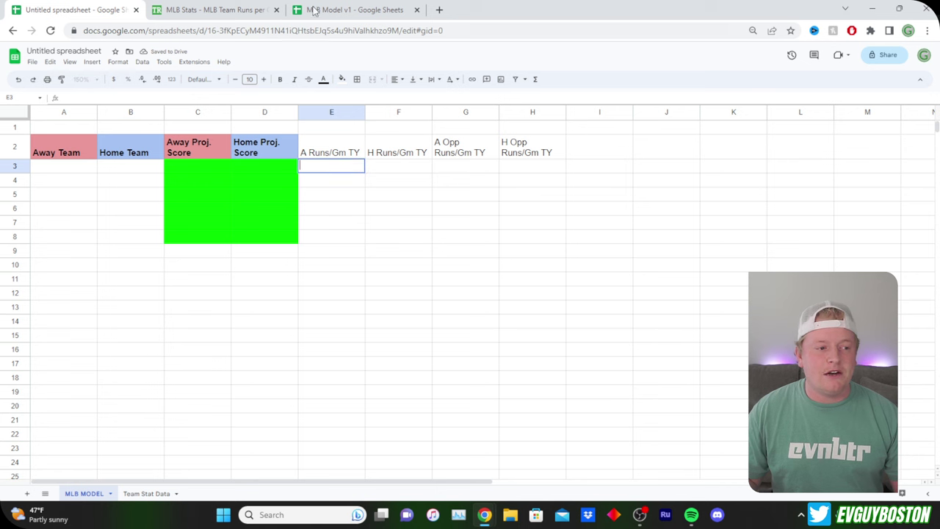
click(440, 10)
text(mlb)
key(Return)
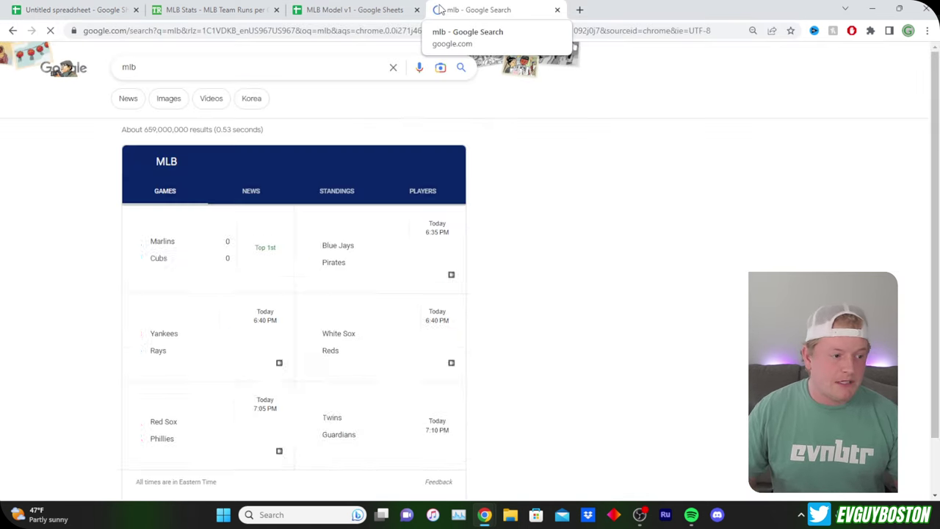
scroll(329, 265, down, 1)
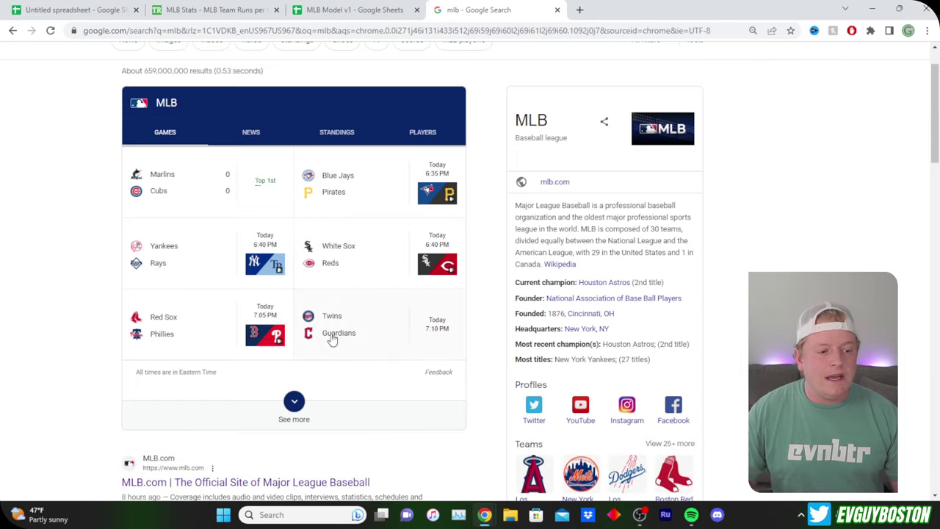
click(171, 9)
click(73, 9)
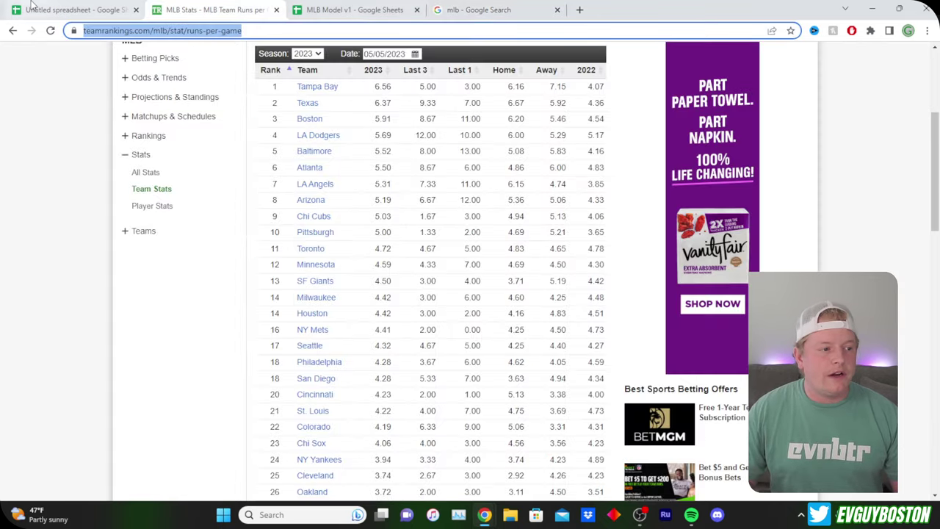
- Check how Minnesota and Cleveland are written in the team list on the Team Stat Data sheet
click(133, 494)
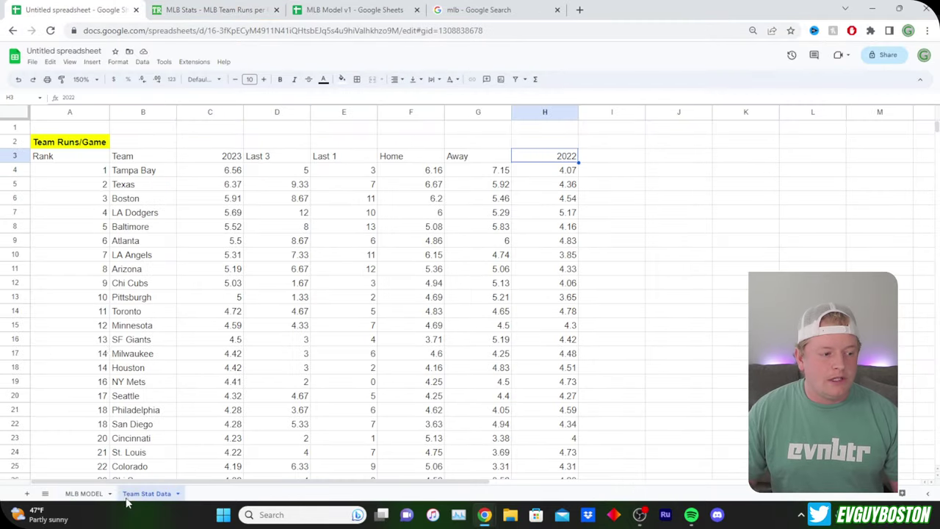
scroll(125, 217, down, 2)
scroll(133, 272, down, 2)
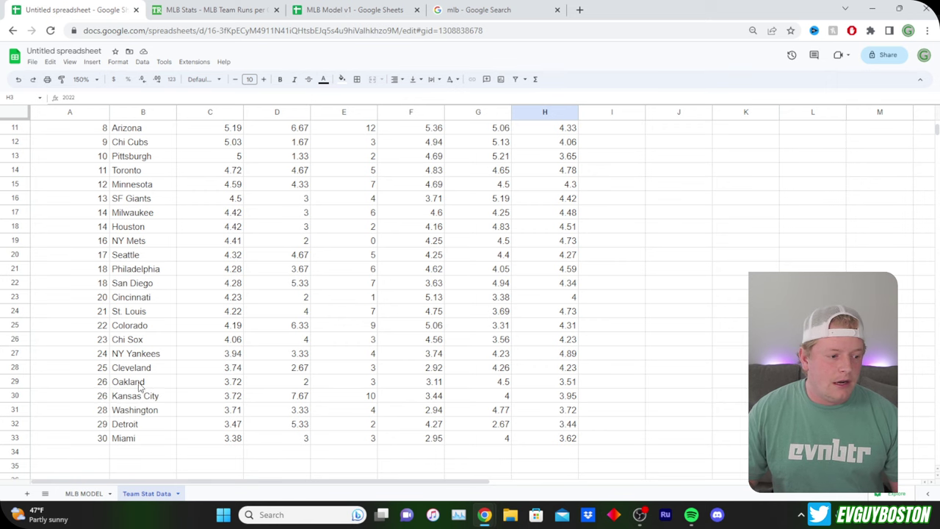
drag(139, 367, 270, 367)
scroll(270, 353, up, 1)
click(139, 204)
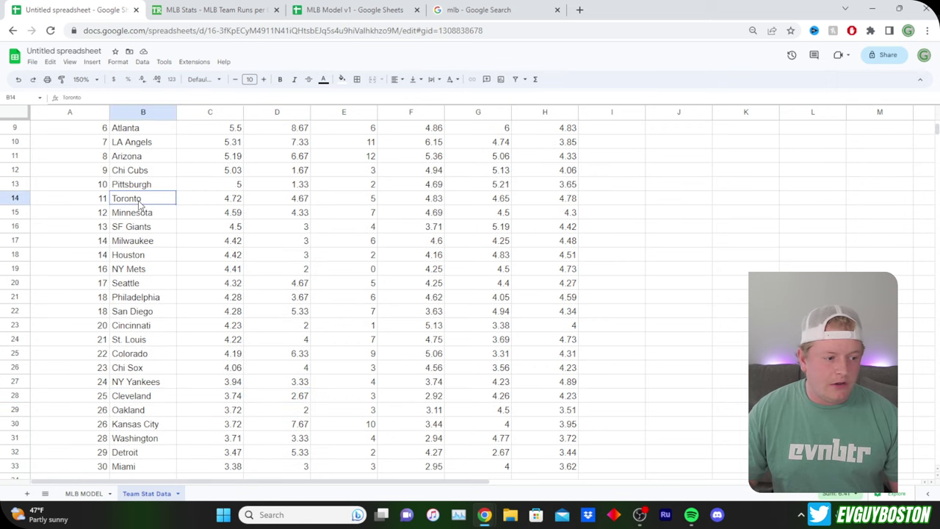
click(146, 216)
- On the MLB MODEL sheet, enter Minnesota as the away team in A3 and Cleveland as the home team in B3
click(96, 498)
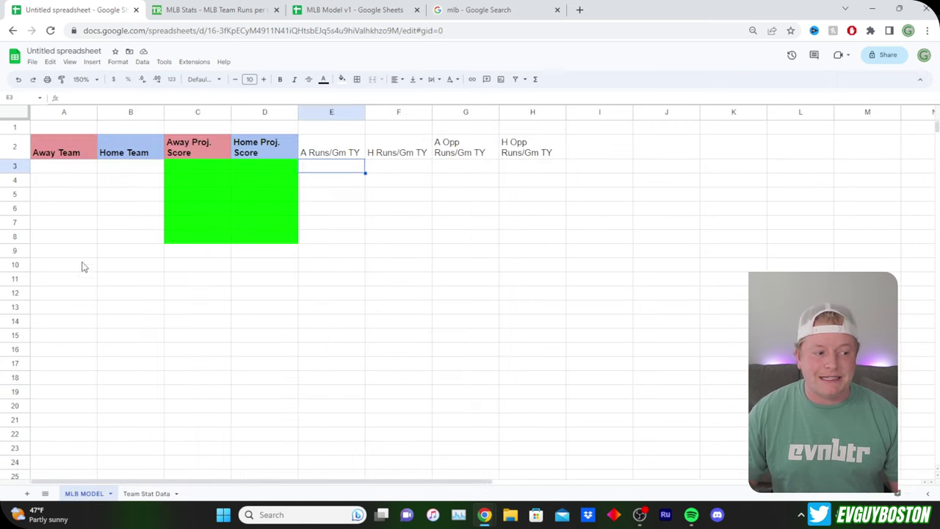
click(77, 170)
text(Minnesota)
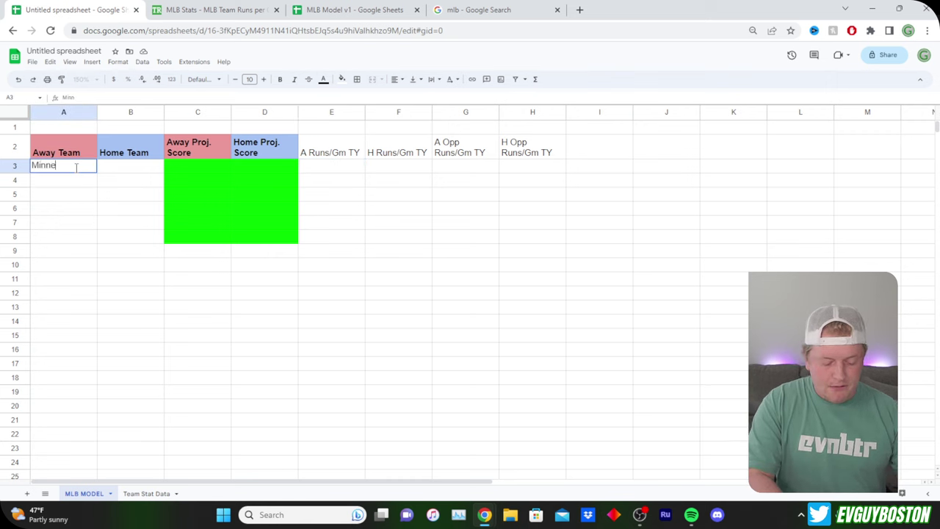
key(Tab)
text(C)
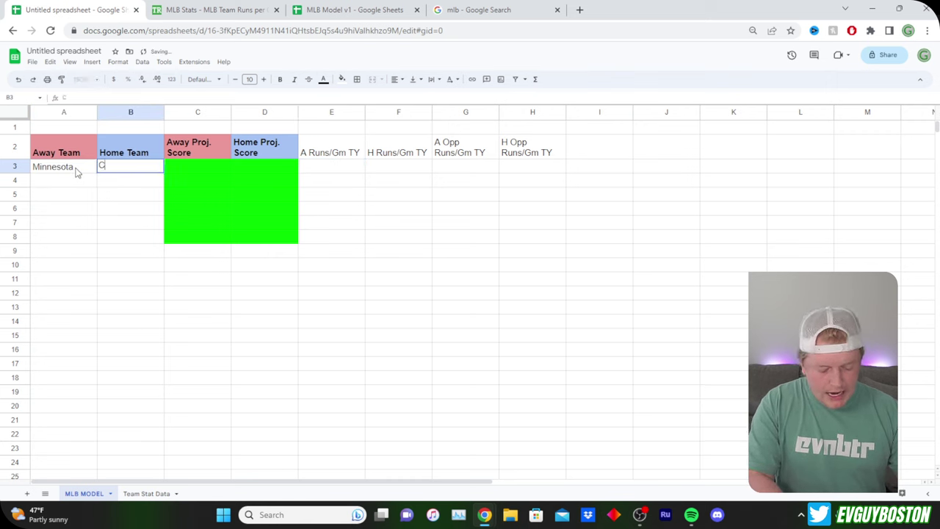
text(leve)
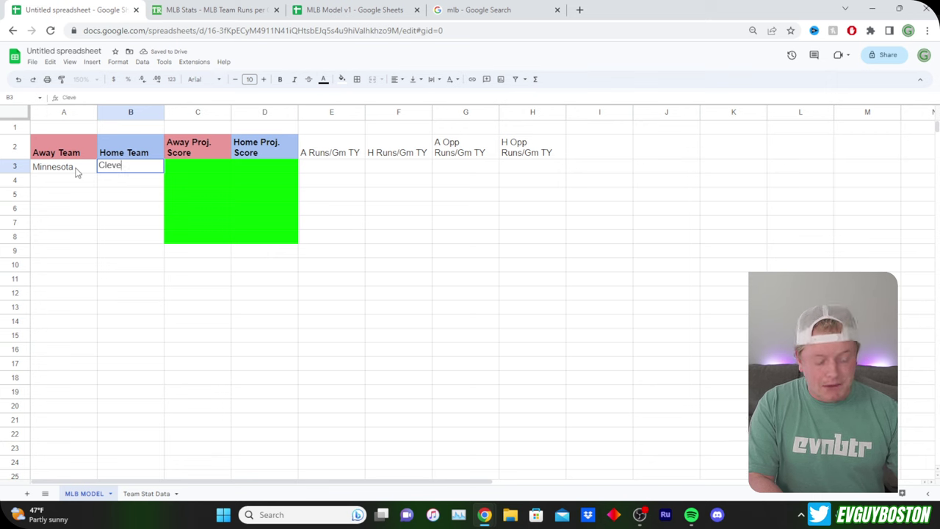
text(land)
key(Tab)
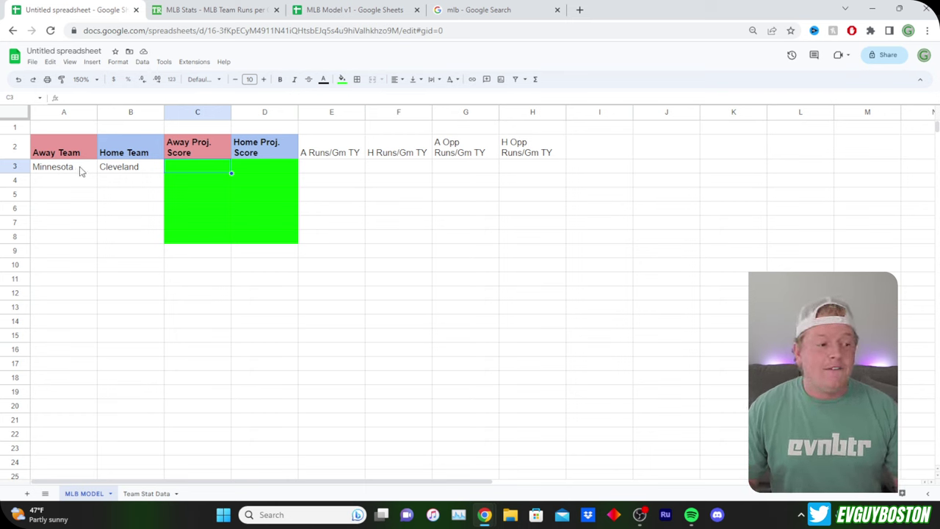
drag(79, 169, 126, 174)
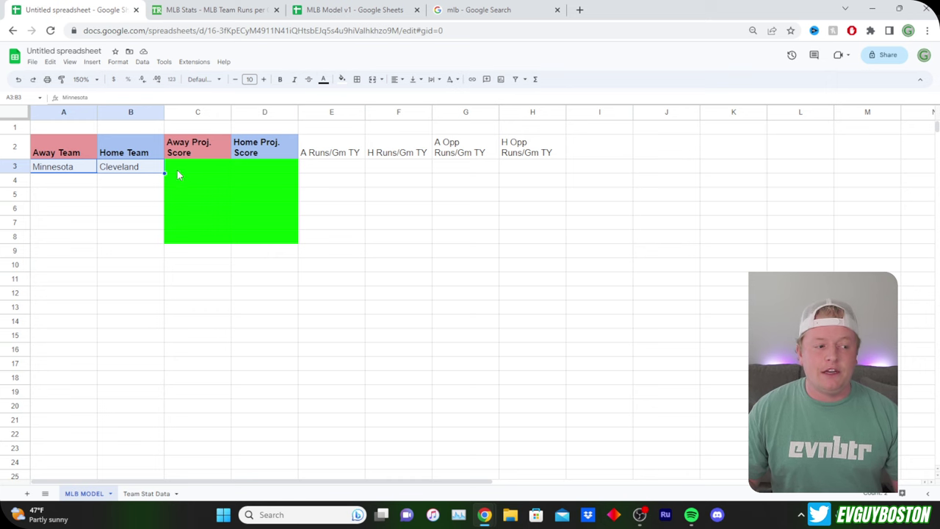
click(139, 181)
- Check today's MLB games, then fill row 4 with Boston as away team and Philadelphia, copied from Team Stat Data, as home team
click(40, 183)
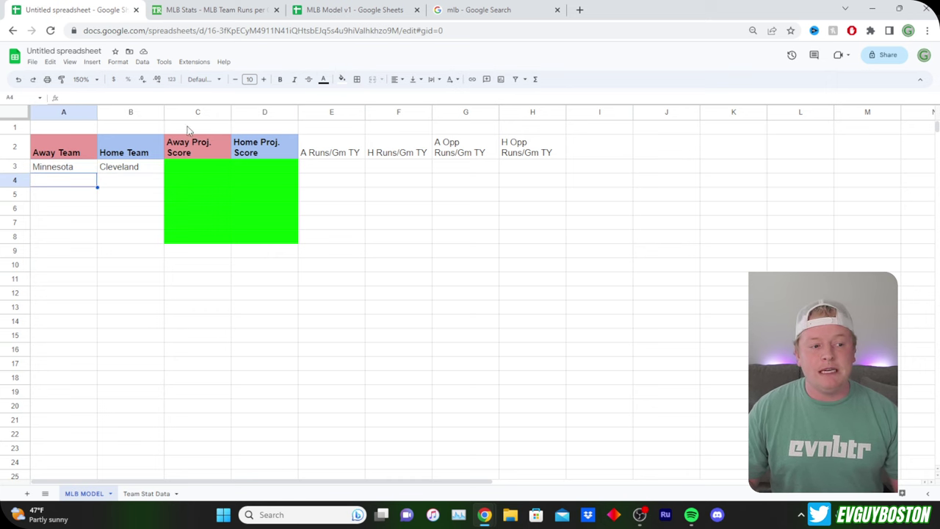
click(485, 11)
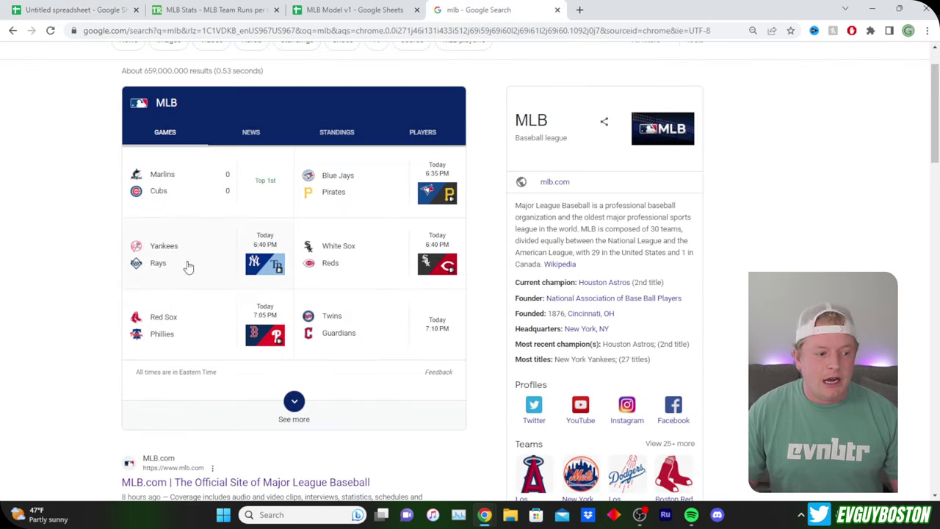
click(117, 10)
click(163, 493)
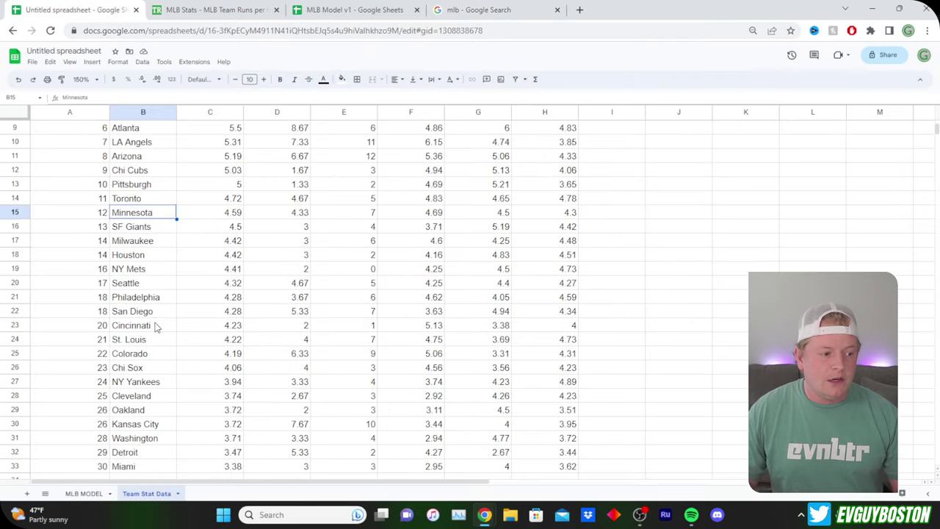
scroll(148, 213, down, 1)
click(145, 270)
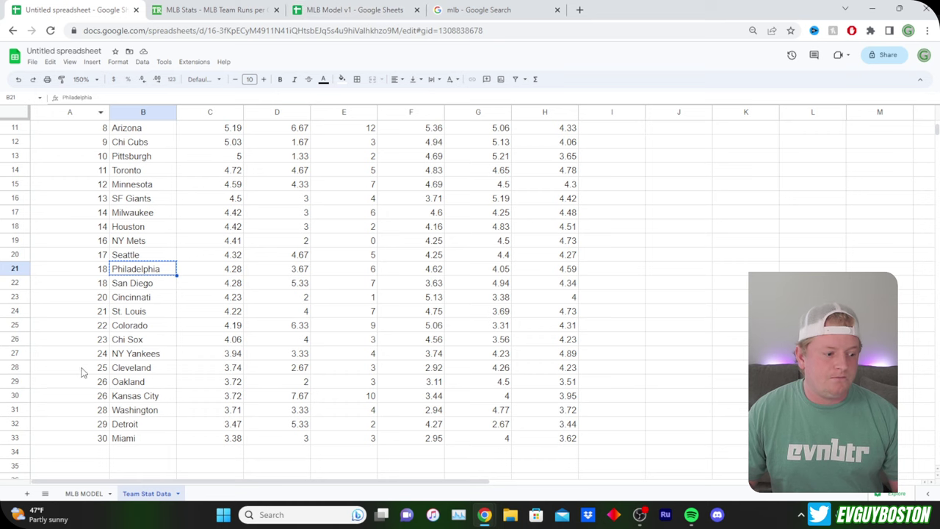
click(83, 493)
click(120, 182)
text(Philadelphia)
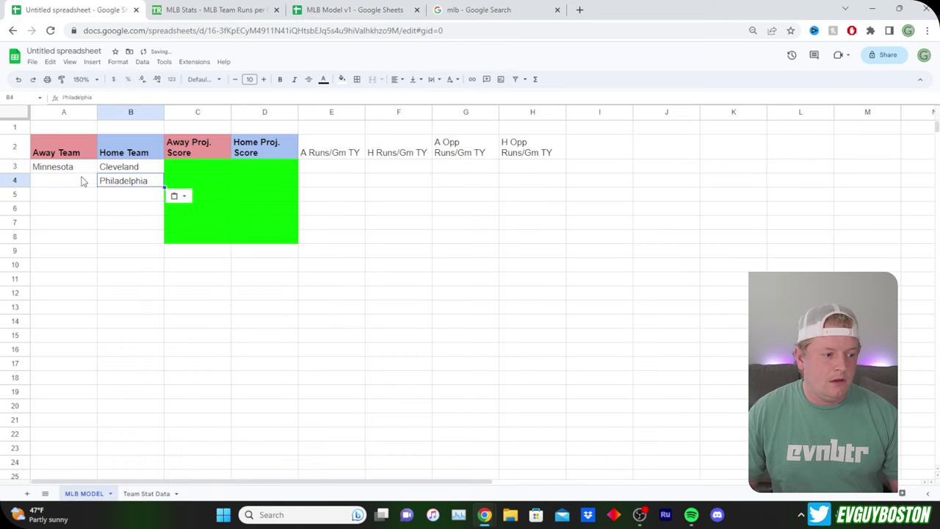
click(81, 181)
text(Boston)
key(Tab)
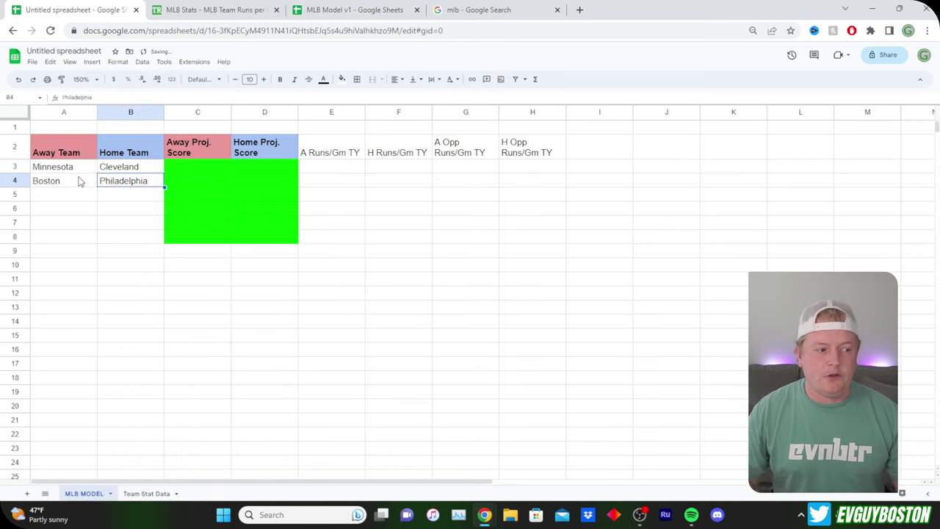
shift+click(83, 168)
click(191, 166)
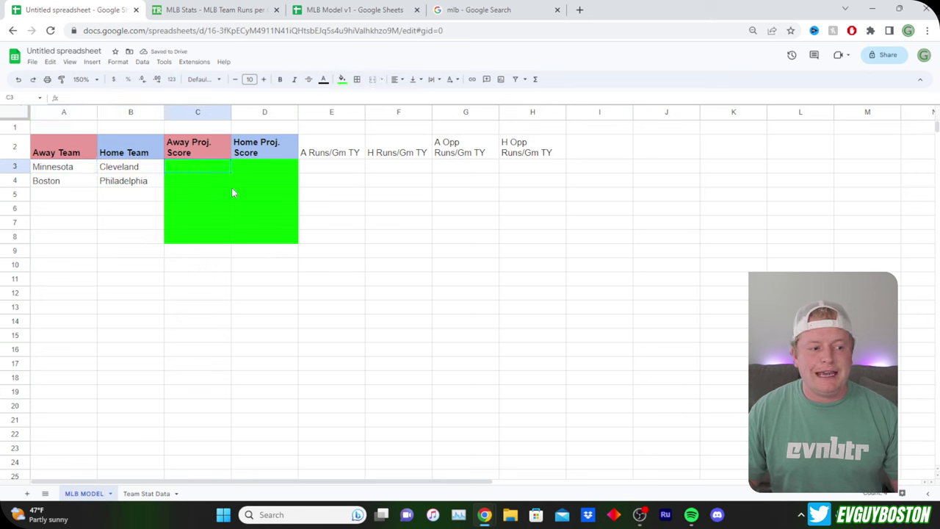
drag(232, 192, 288, 237)
drag(361, 254, 369, 250)
drag(348, 172, 373, 171)
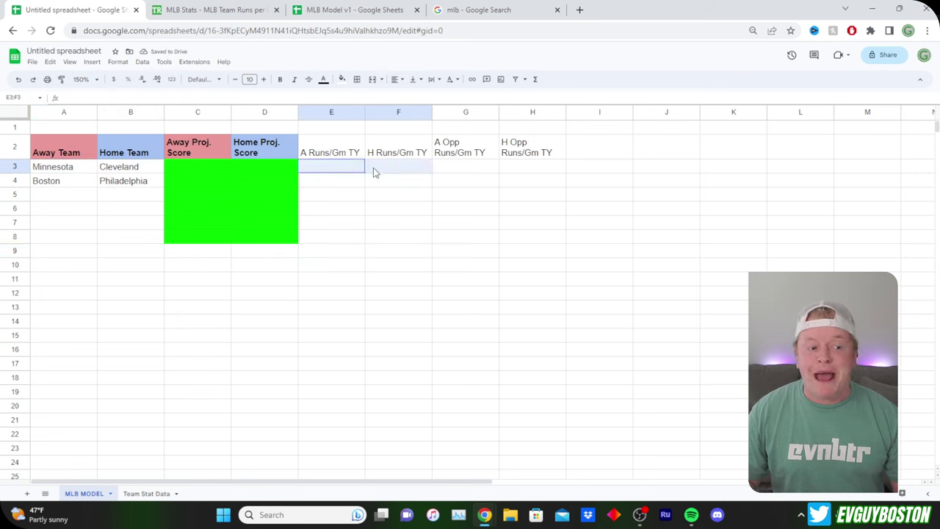
click(348, 172)
key(shift+Right)
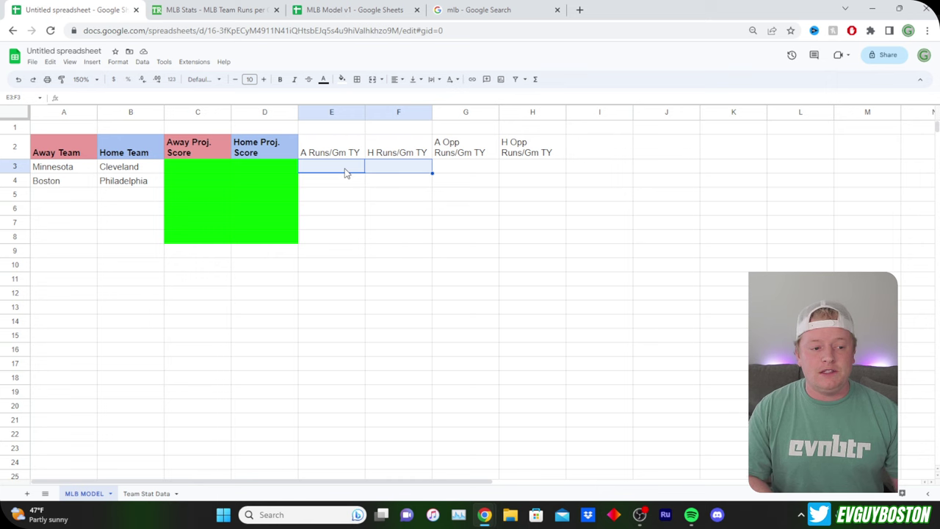
key(shift+Right)
key(shift+Left)
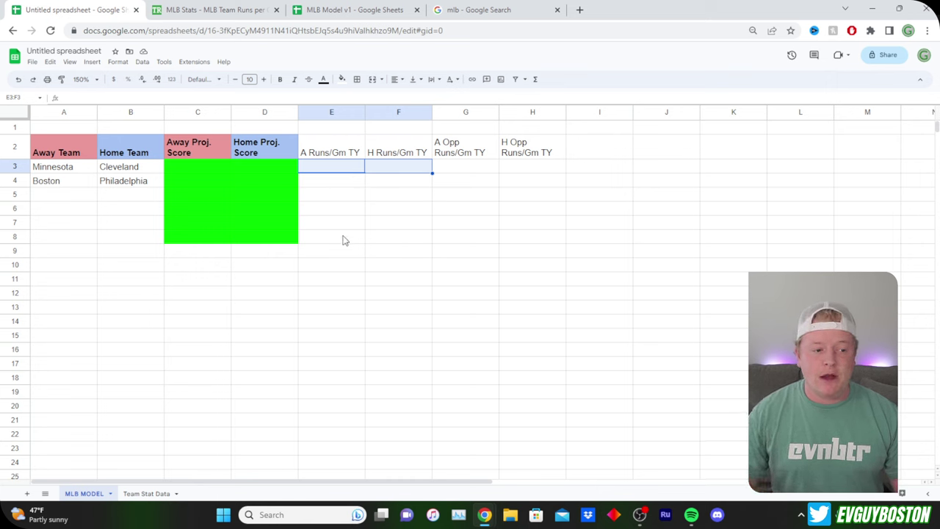
click(343, 167)
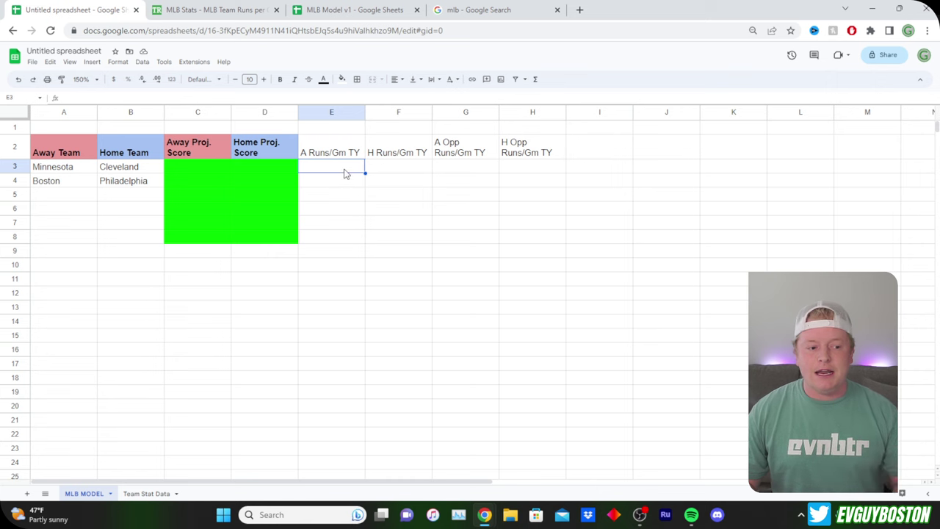
drag(346, 172, 533, 168)
click(534, 168)
- Begin a VLOOKUP formula in E3 under A Runs/Gm TY with the away team in A3 as the search key
click(351, 171)
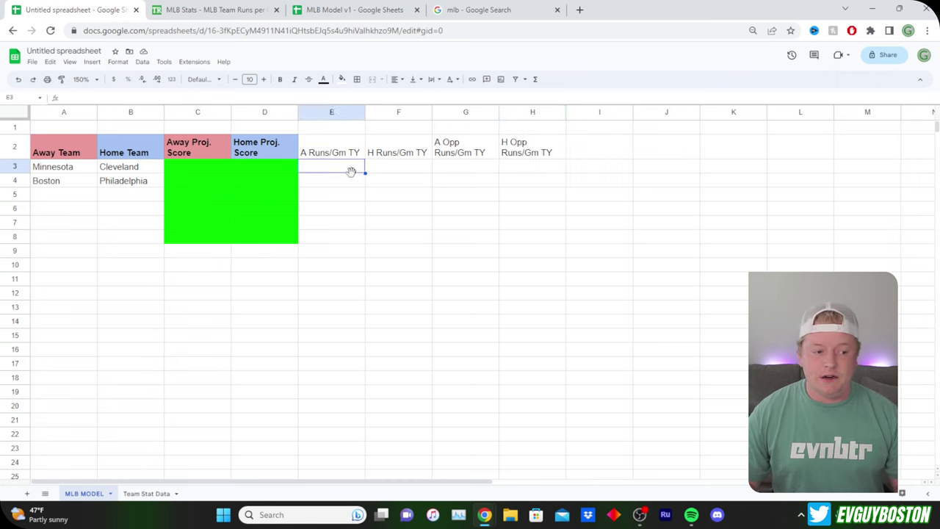
text(=)
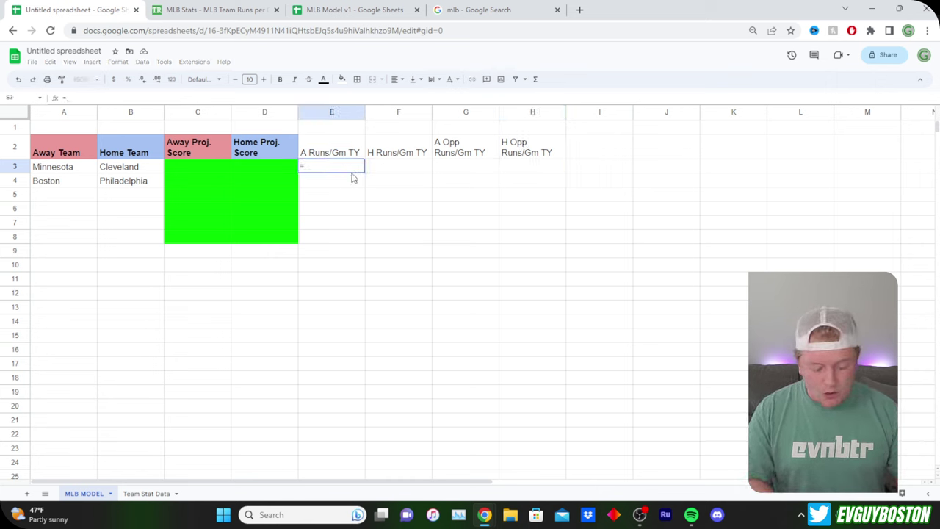
text(vloo)
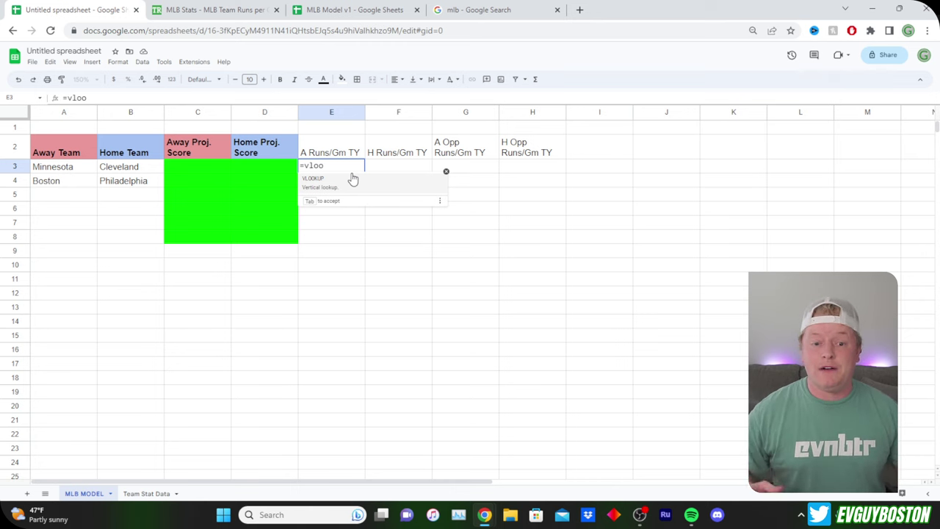
key(Tab)
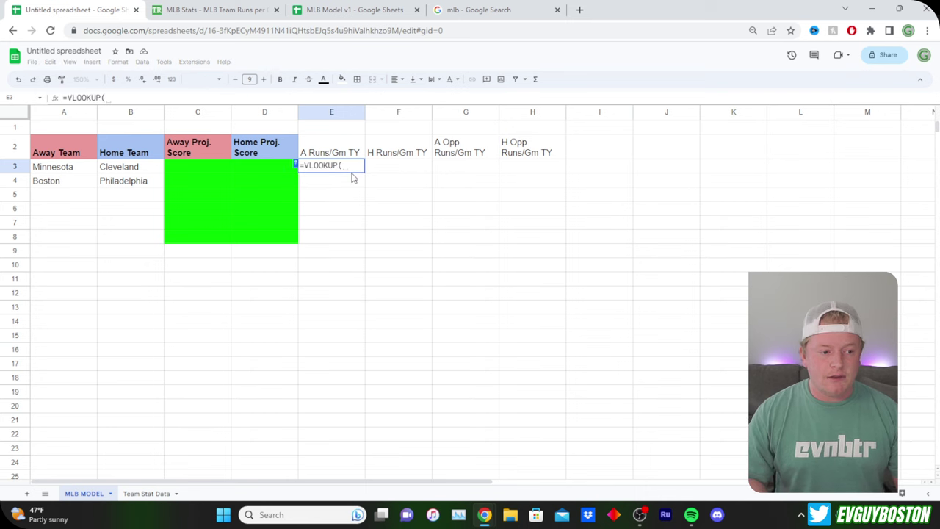
click(41, 170)
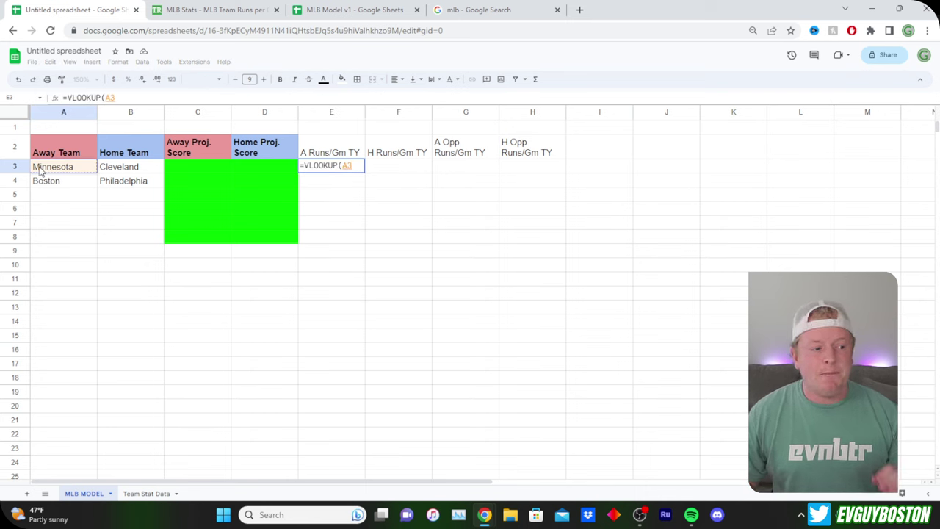
text(,)
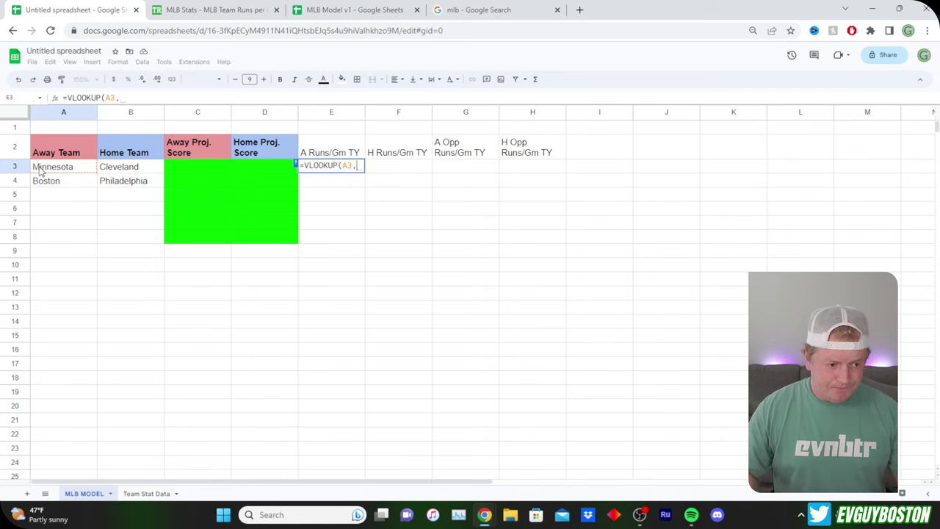
- Set the VLOOKUP range to B3:H35 on the Team Stat Data sheet
click(148, 497)
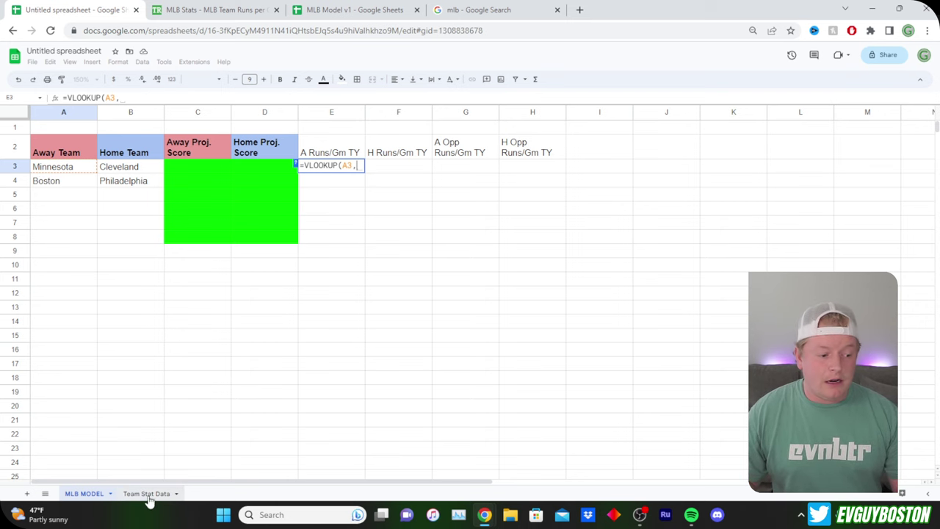
scroll(160, 278, up, 5)
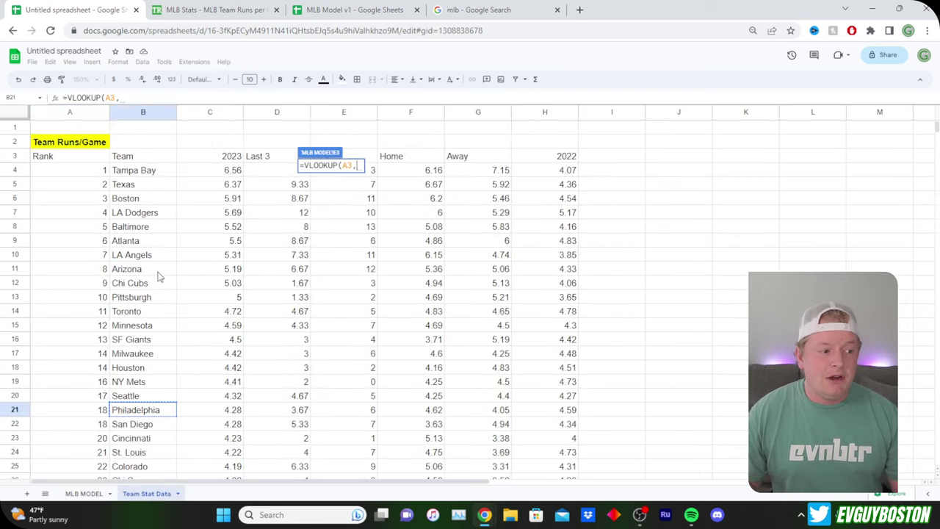
click(123, 158)
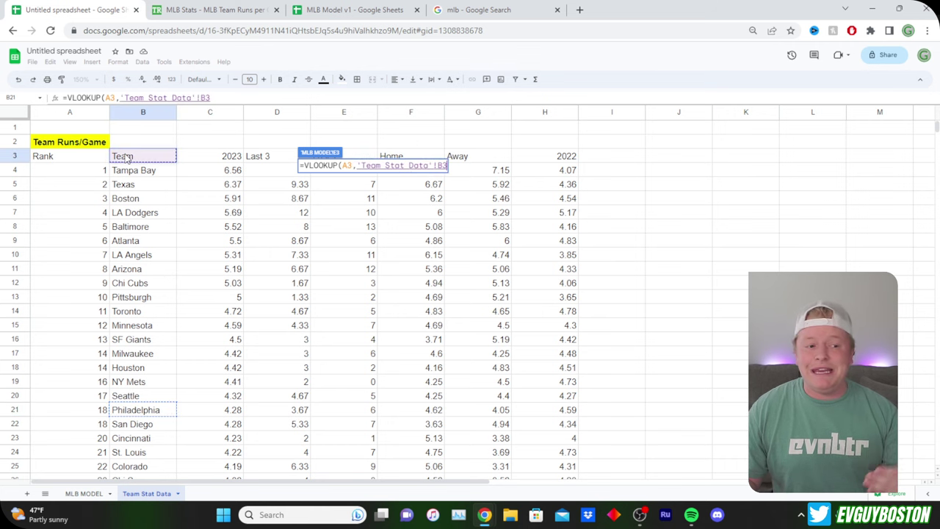
drag(126, 158, 553, 179)
scroll(555, 181, down, 5)
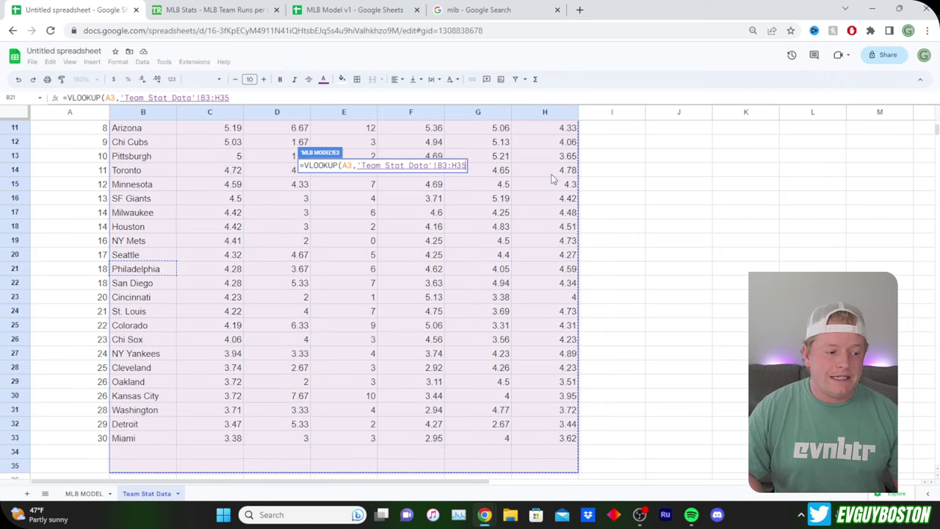
scroll(553, 179, down, 1)
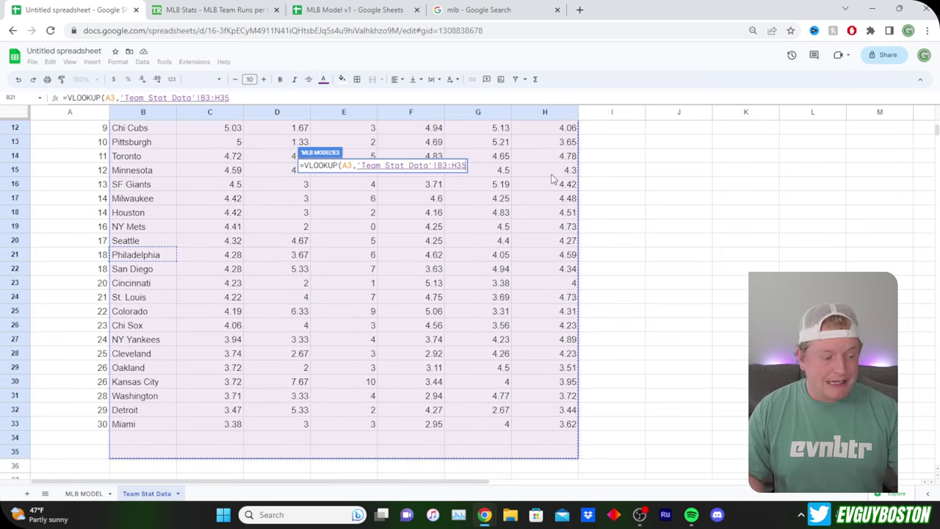
- Lock the VLOOKUP range with absolute references as $B$3:$H$35
key(F4)
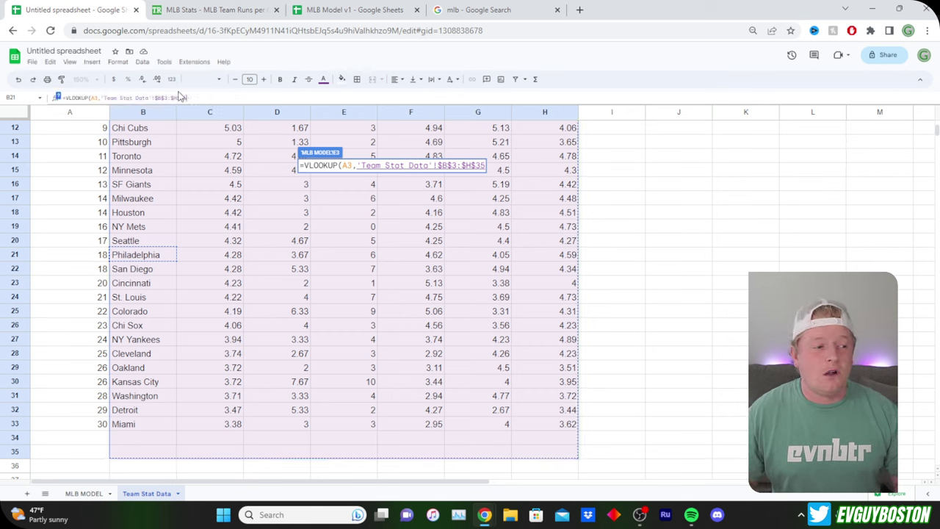
drag(158, 98, 191, 98)
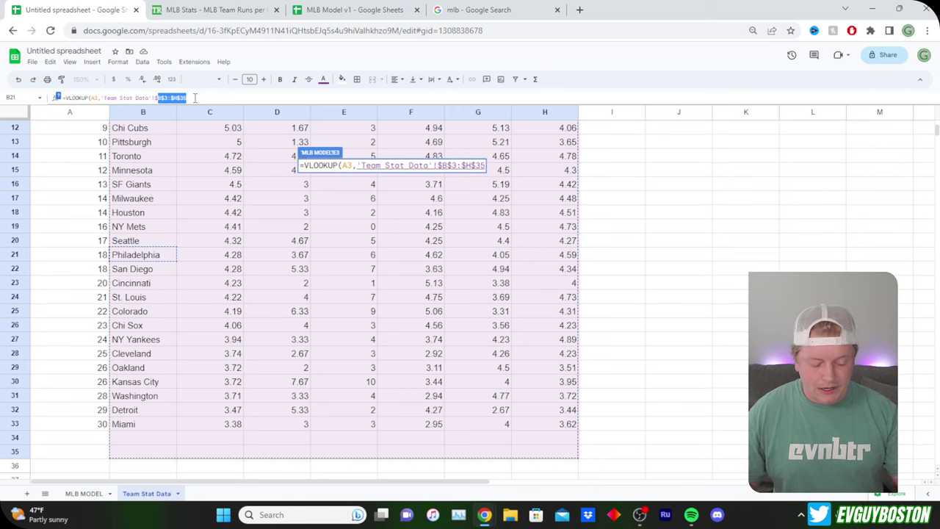
key(F4)
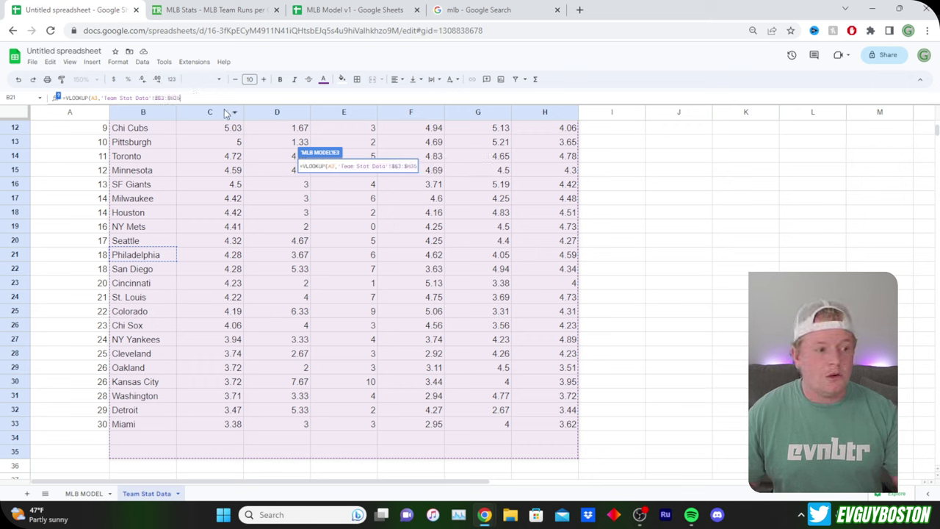
key(F4)
key(F4)
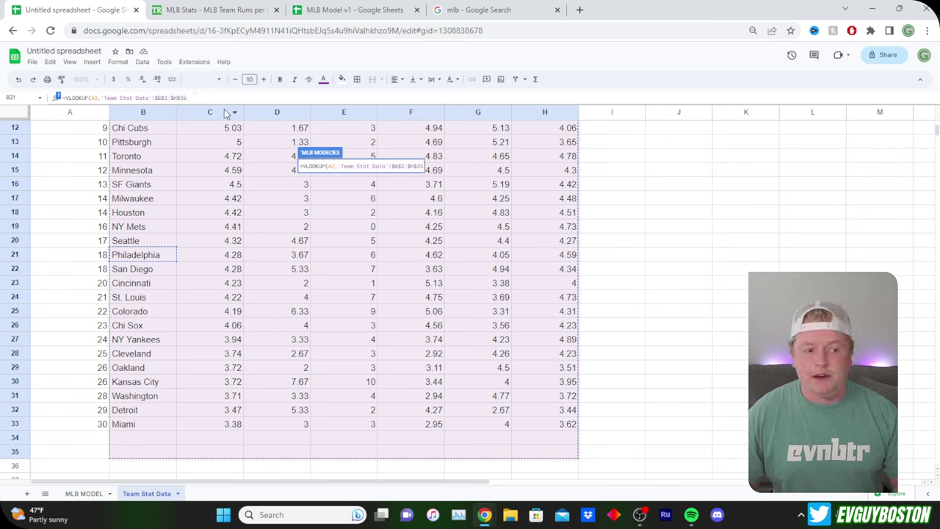
- Complete the E3 VLOOKUP with column index 2 and exact match 0
scroll(228, 132, up, 3)
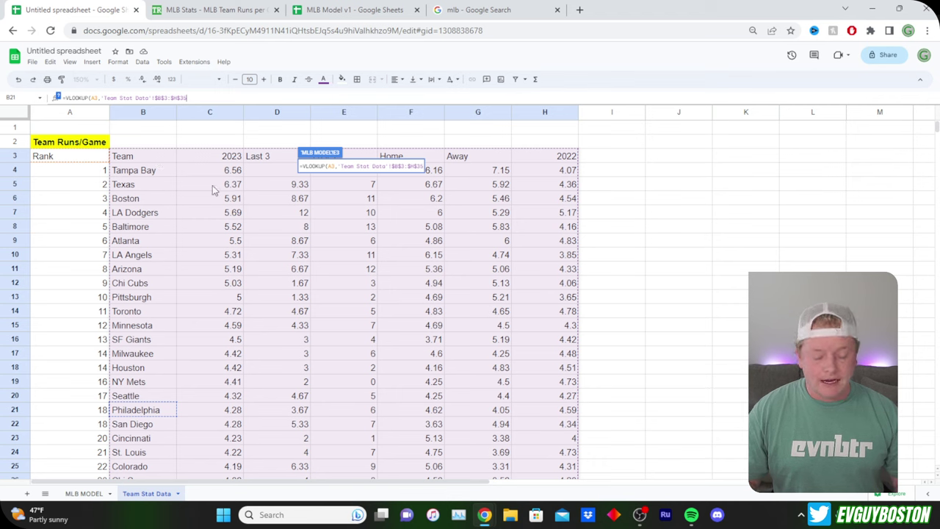
text(,2,)
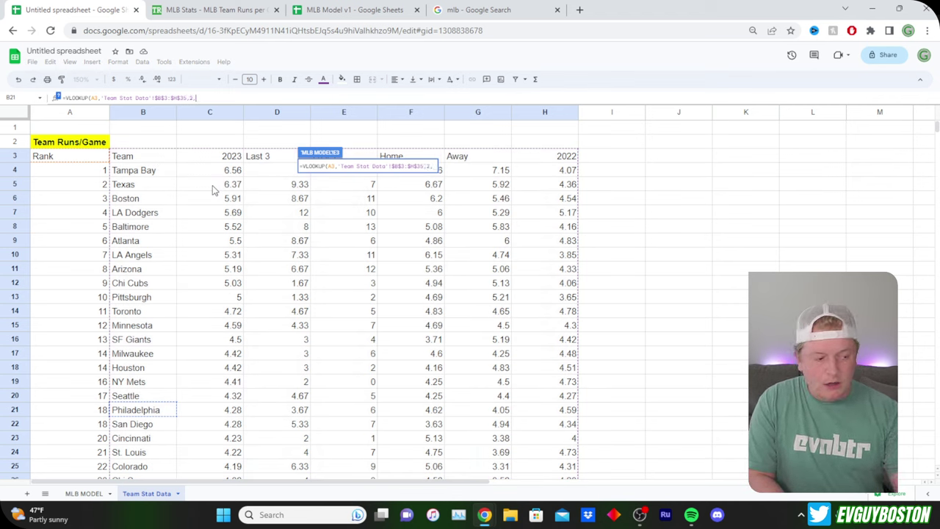
text(0)
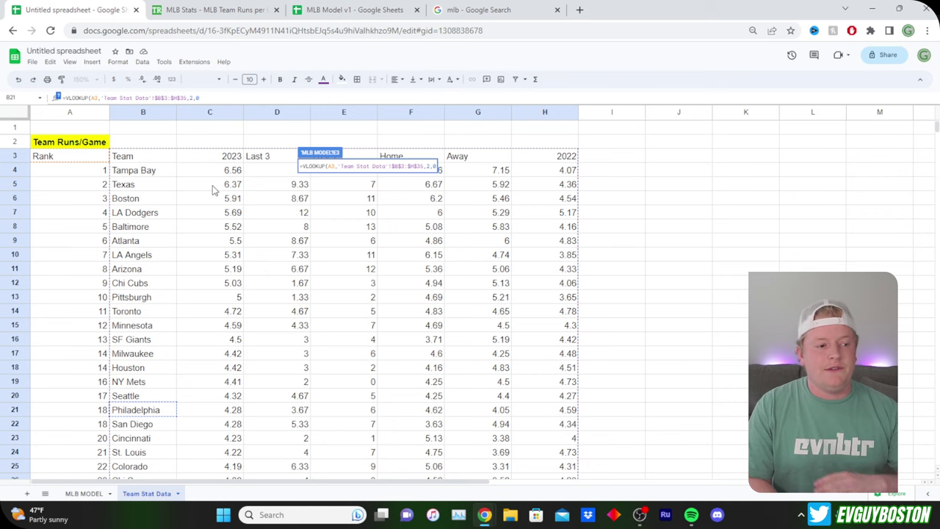
key(Return)
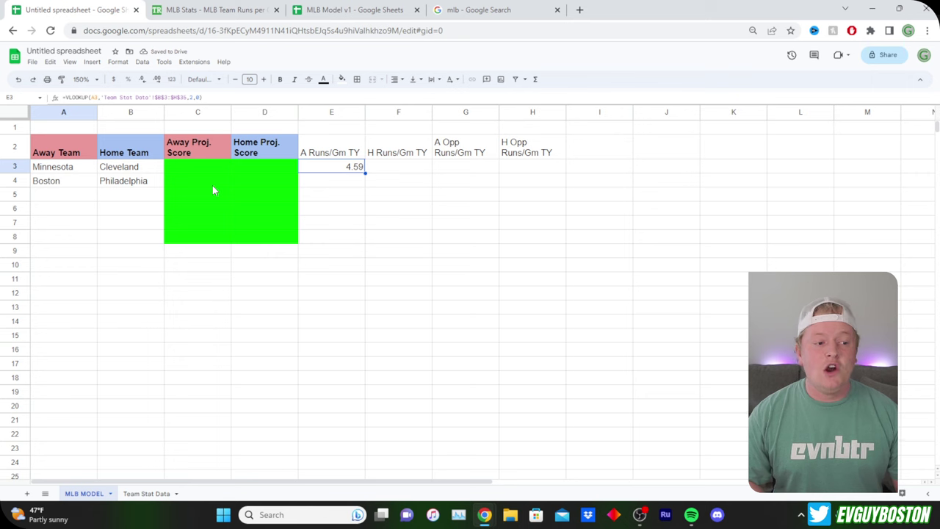
- Accept the suggested autofill to extend the A Runs/Gm TY lookup to E4
key(Down)
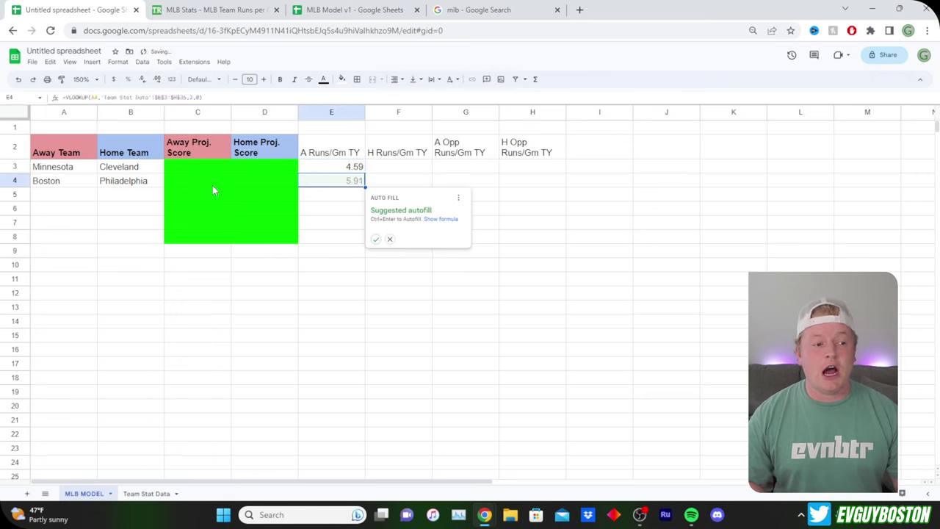
key(ctrl+Return)
key(Down)
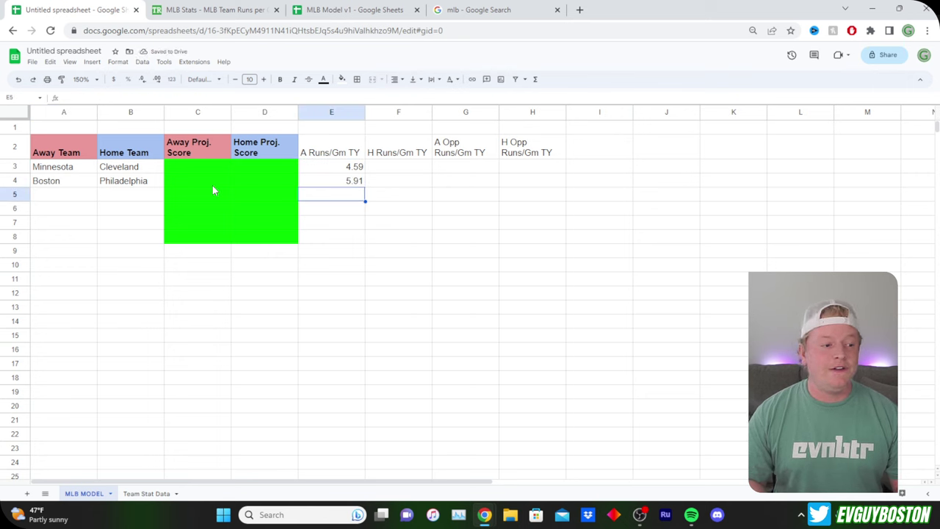
- Check the Boston and Minnesota lookup results in column E against their 2023 values on the Team Stat Data sheet
click(324, 184)
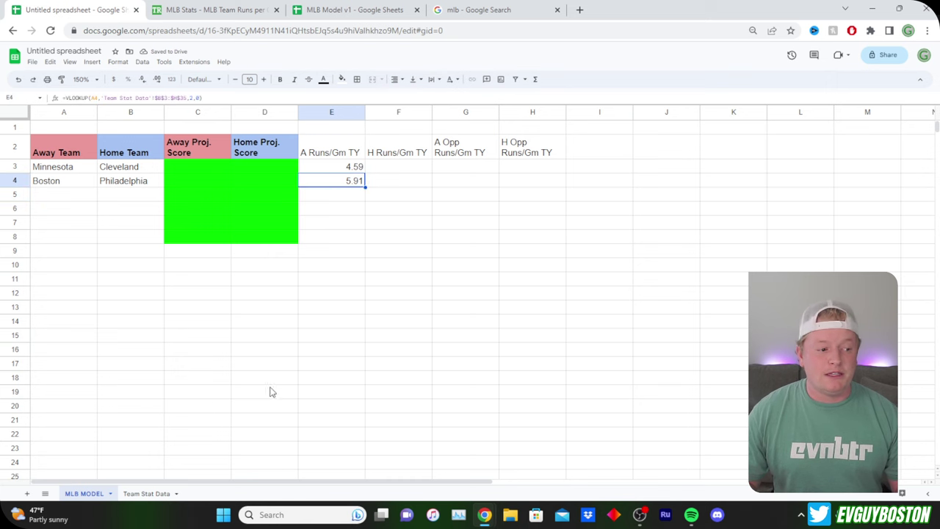
click(137, 494)
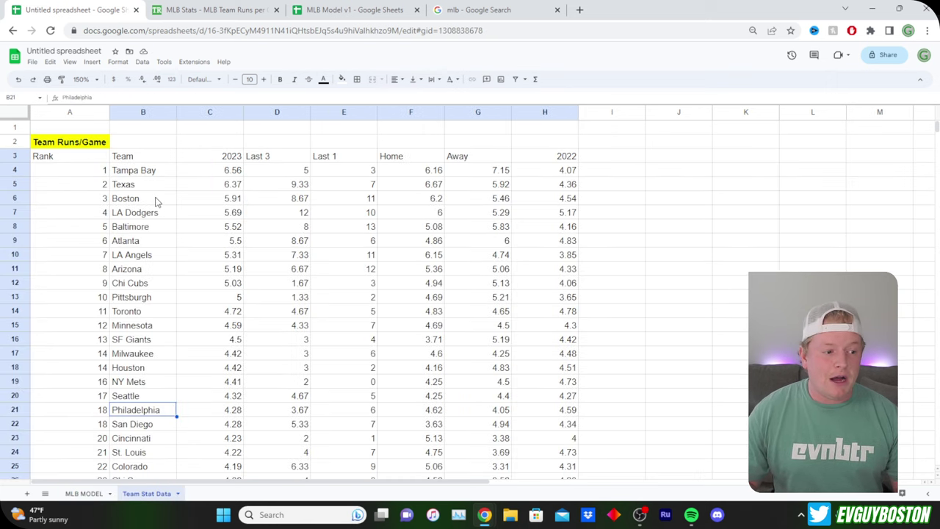
drag(157, 199, 205, 204)
click(206, 205)
click(84, 493)
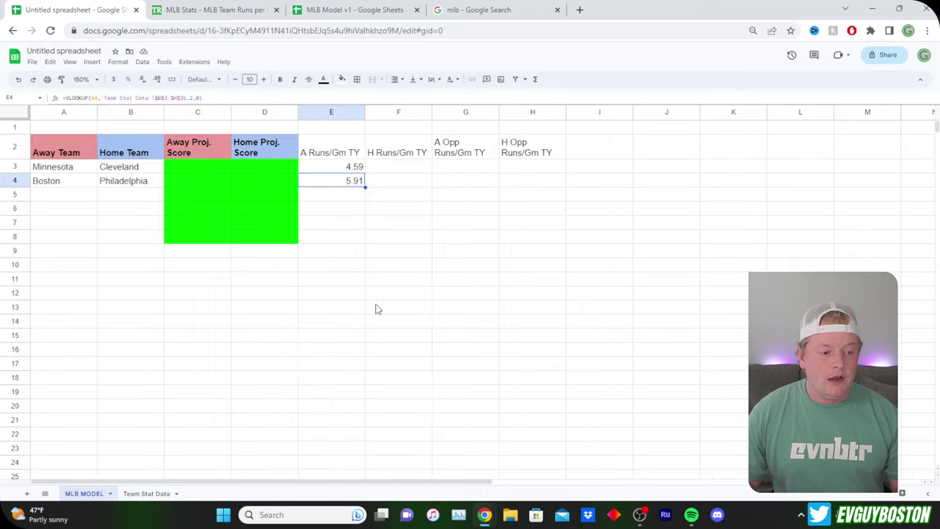
click(147, 494)
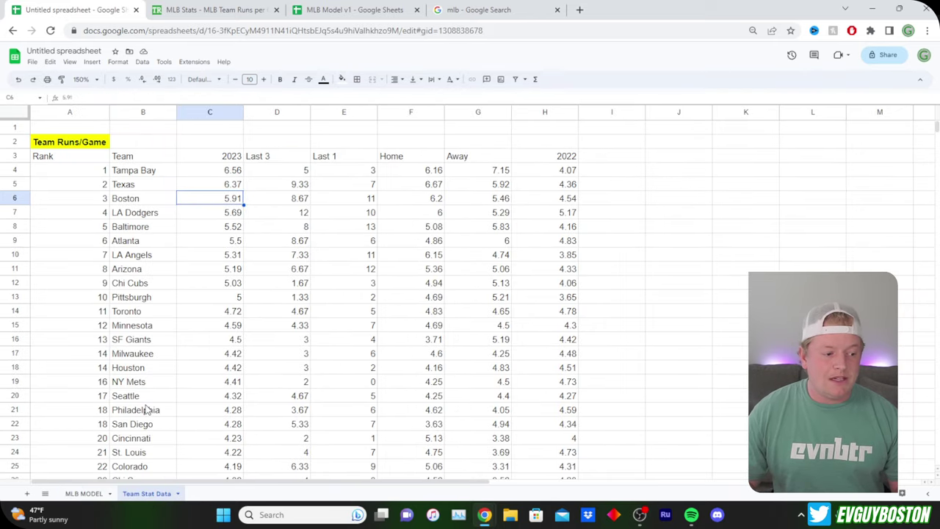
scroll(154, 347, down, 1)
click(158, 301)
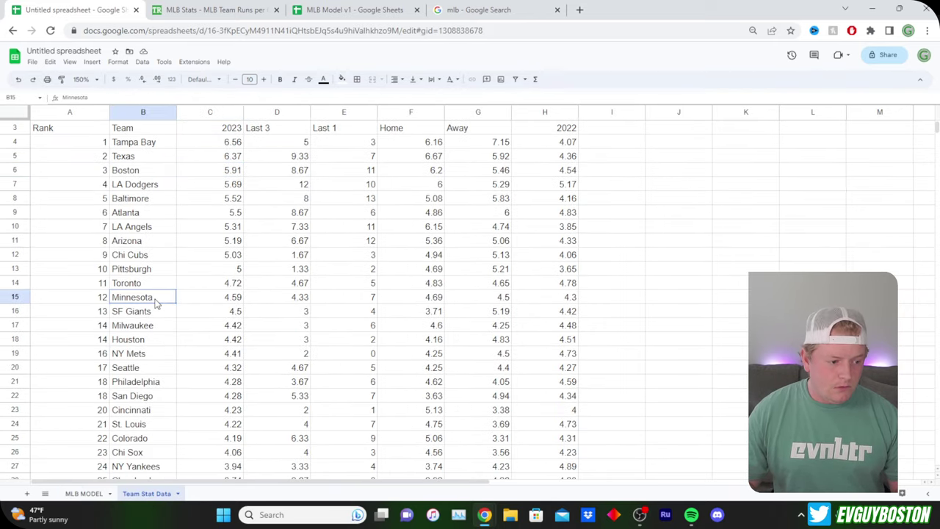
click(237, 300)
click(84, 494)
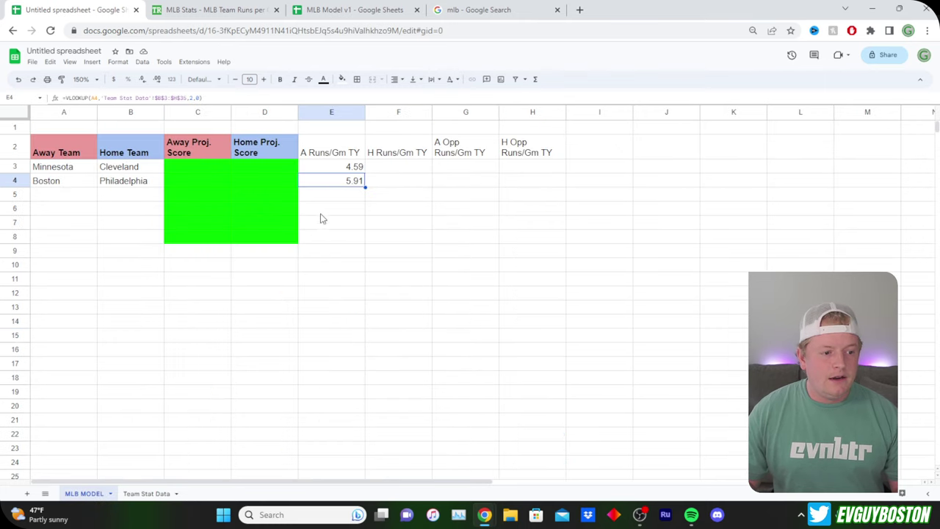
click(353, 168)
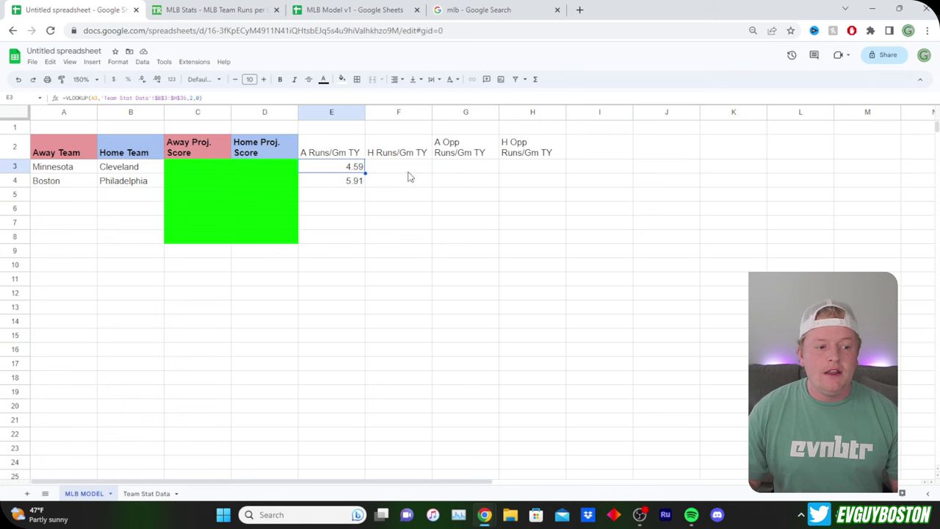
- Begin a VLOOKUP formula in F3 under H Runs/Gm TY with the home team in B3 as the search key
click(156, 170)
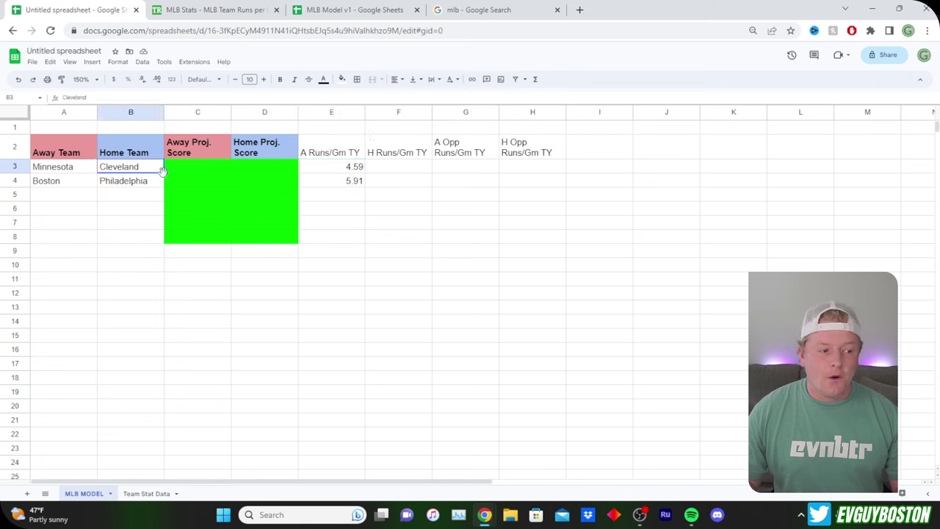
click(407, 171)
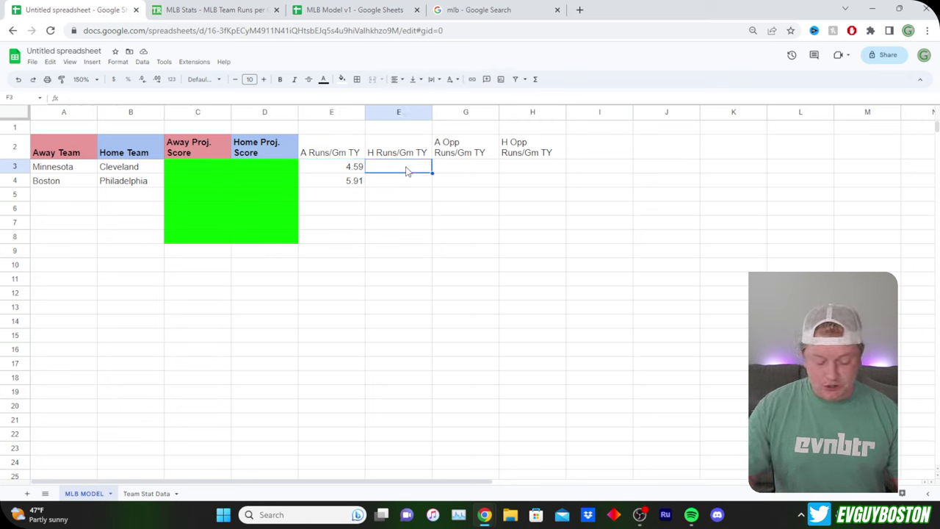
text(=vl)
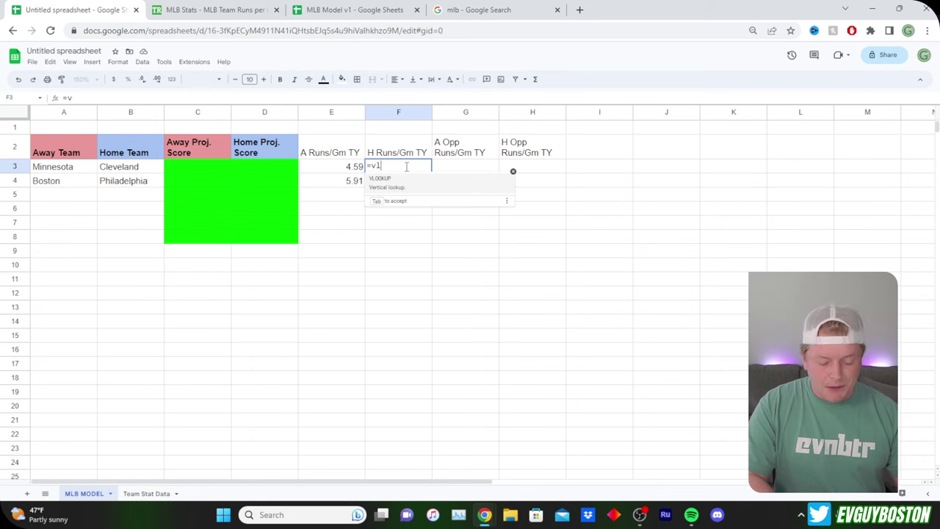
key(Tab)
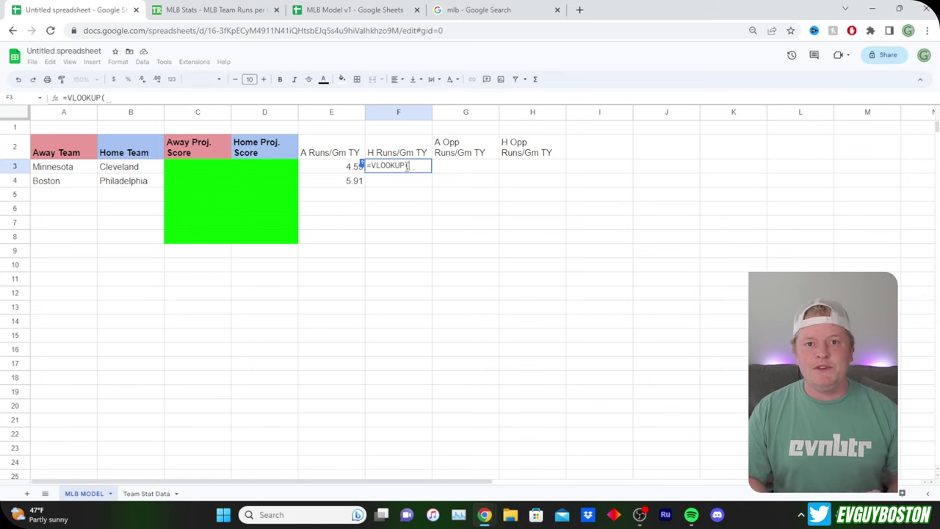
key(Left)
key(Left)
key(Left)
key(Left)
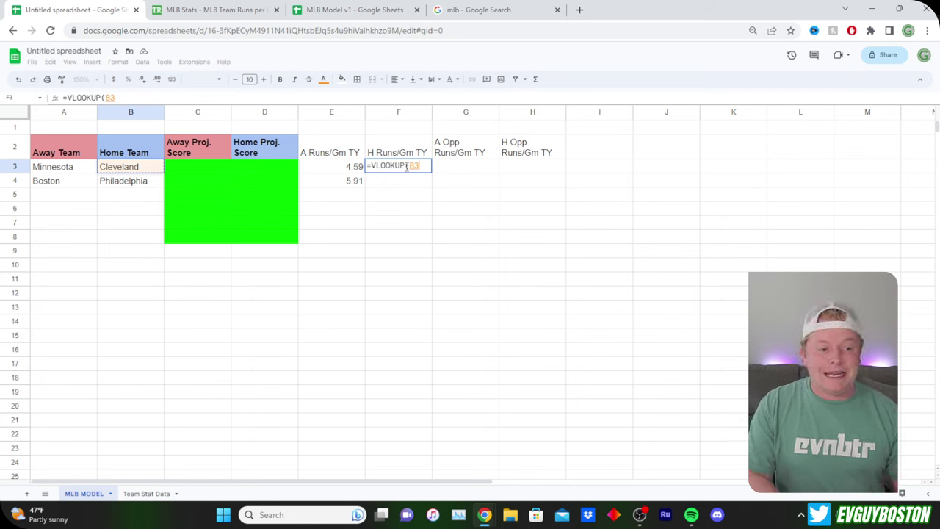
text(,)
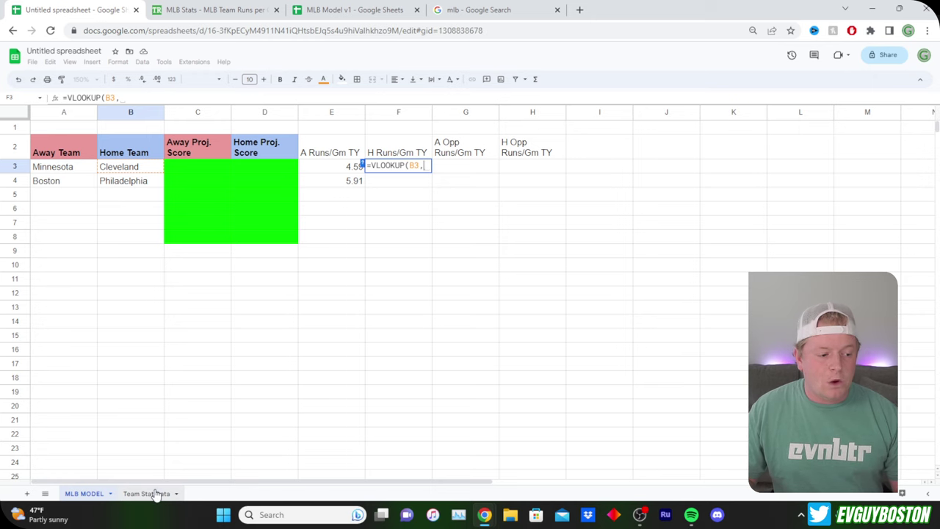
- Set the F3 lookup range to Team Stat Data cells B3:H35, locked as $B$3:$H$35
click(153, 493)
drag(137, 136, 556, 136)
key(ctrl+shift+Down)
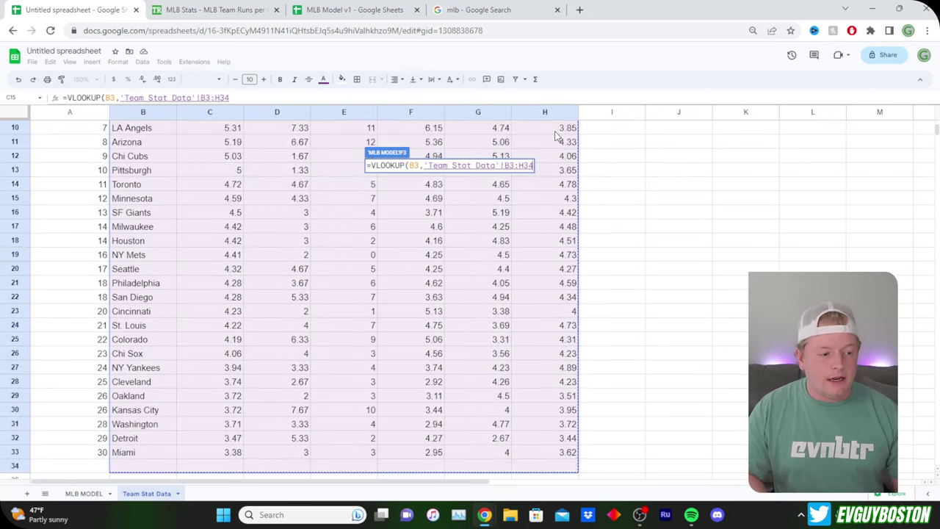
key(F4)
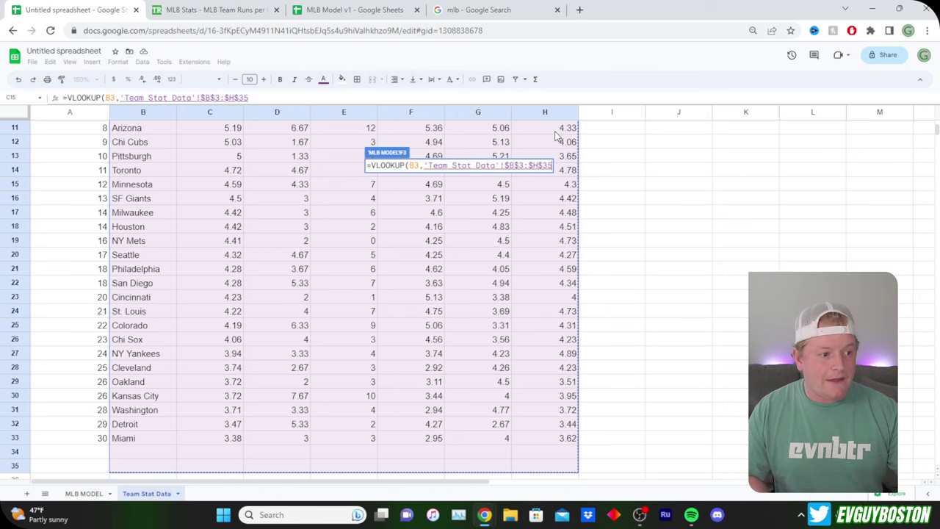
- Finish the F3 VLOOKUP with column index 2 and exact match 0, and fill it down to F4
text(,2,0)
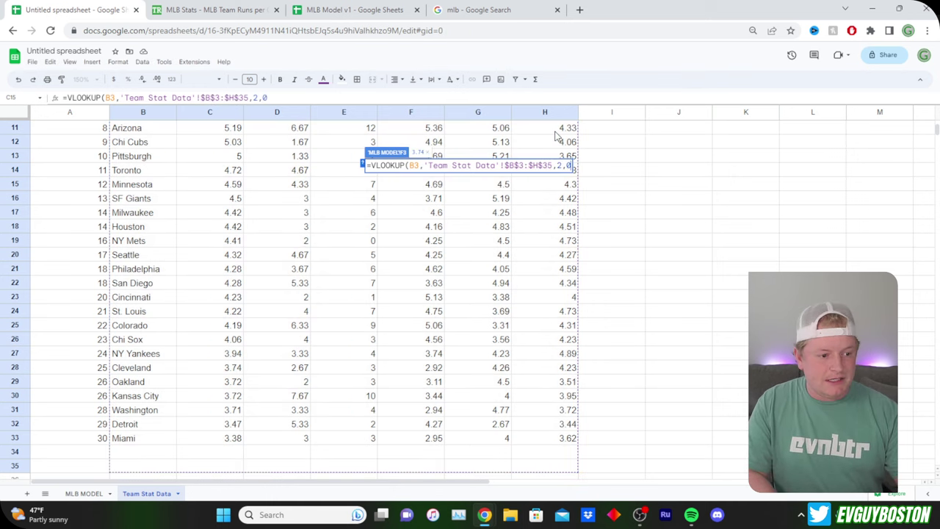
key(Return)
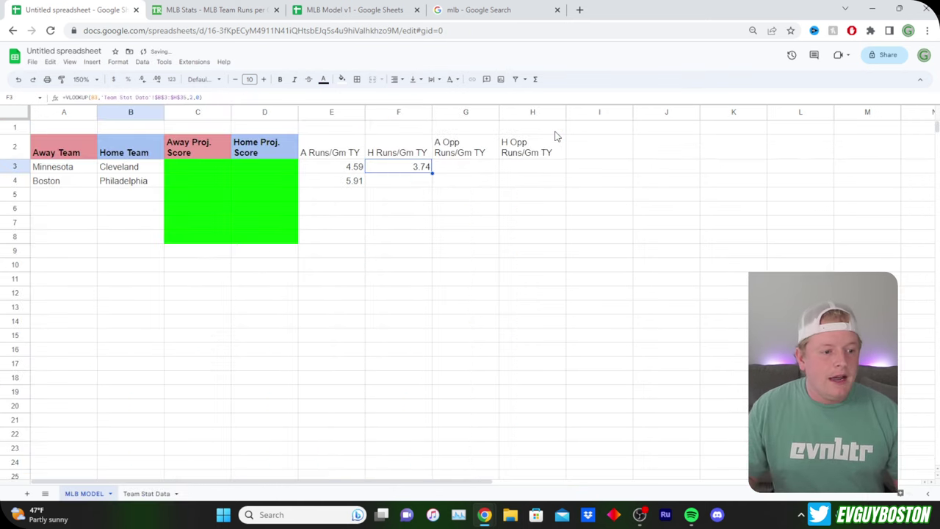
double_click(432, 174)
click(471, 183)
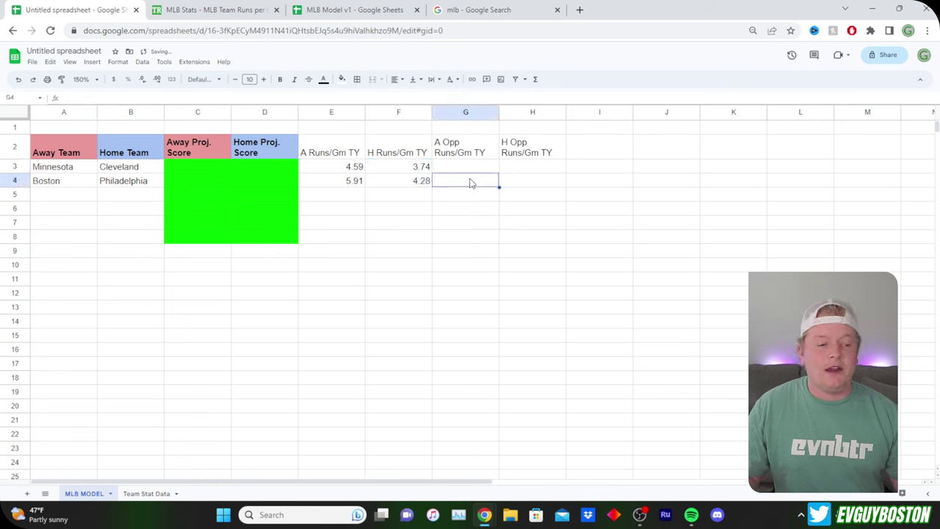
- Review the row 3 home team, the away and home runs-per-game results, and the A Opp and H Opp Runs/Gm TY headers
click(421, 170)
click(133, 169)
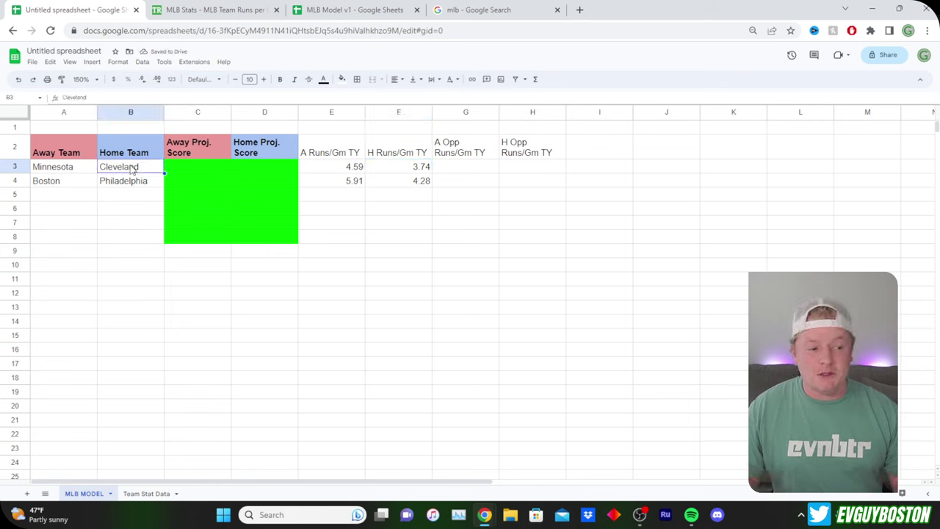
click(344, 172)
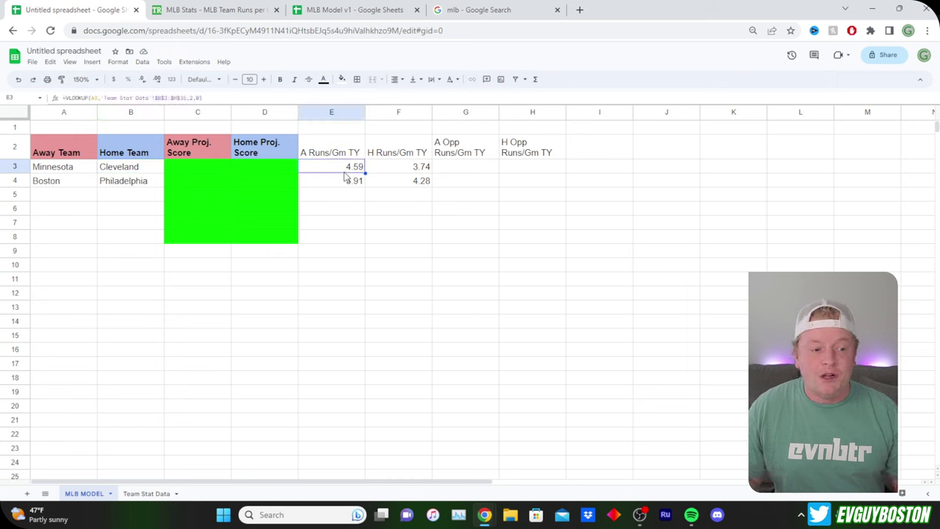
drag(343, 173, 405, 172)
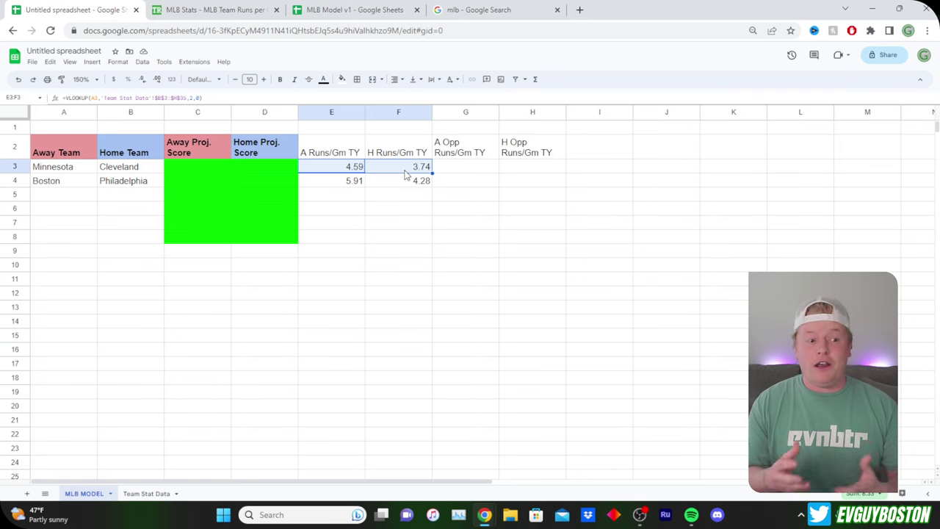
click(405, 175)
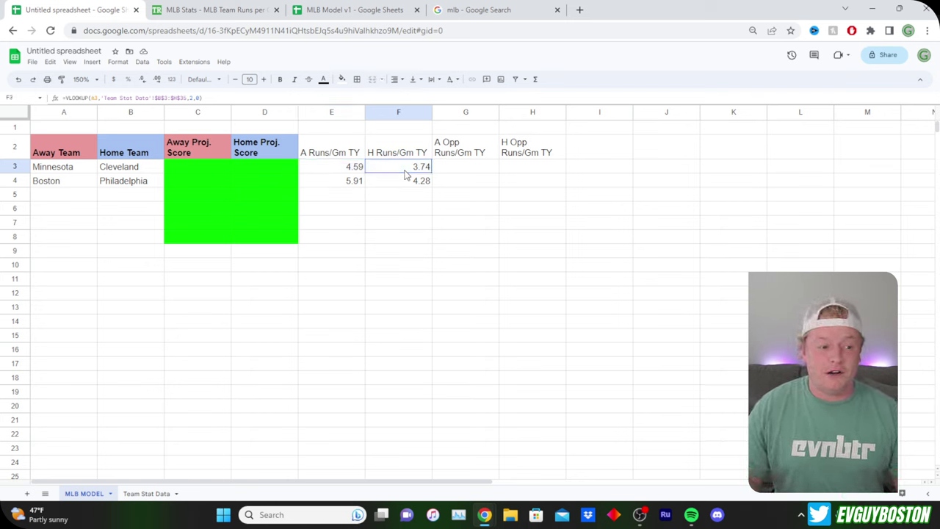
mouse_move(405, 175)
mouse_down()
mouse_move(354, 172)
mouse_move(394, 176)
mouse_up()
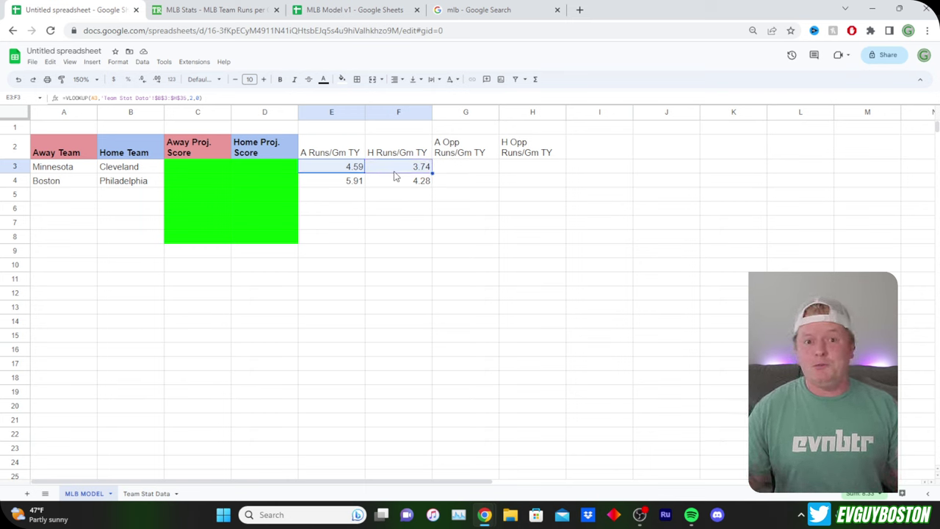
click(441, 166)
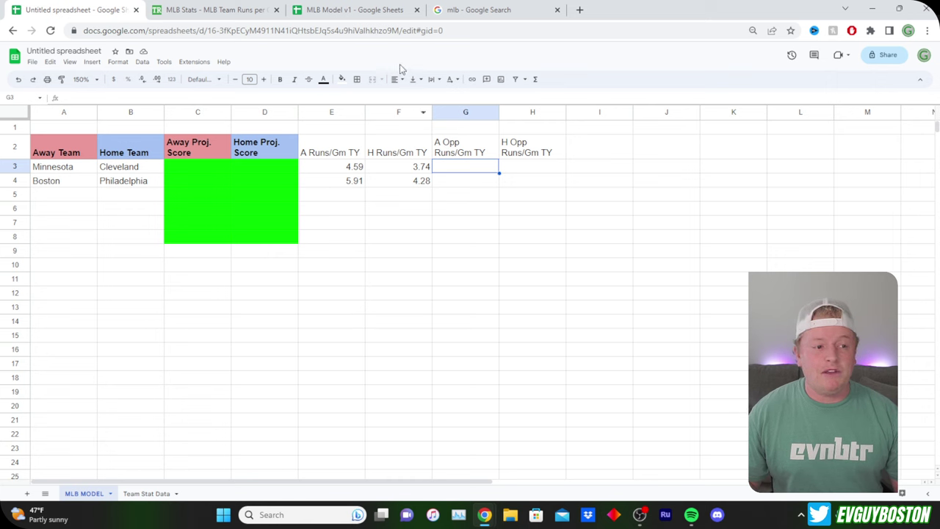
drag(457, 147, 530, 153)
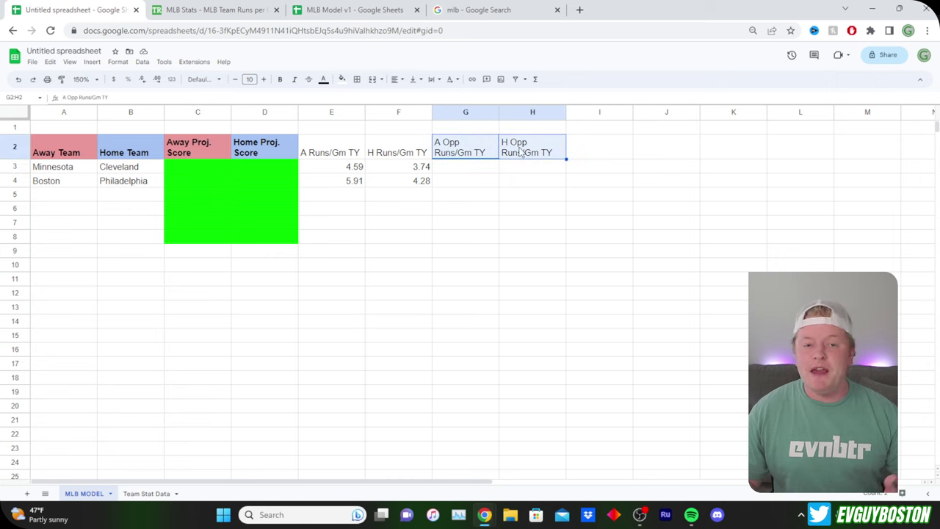
- Switch to TeamRankings and open the Opponent Runs per Game page from the Opponent Batting team stats
click(211, 10)
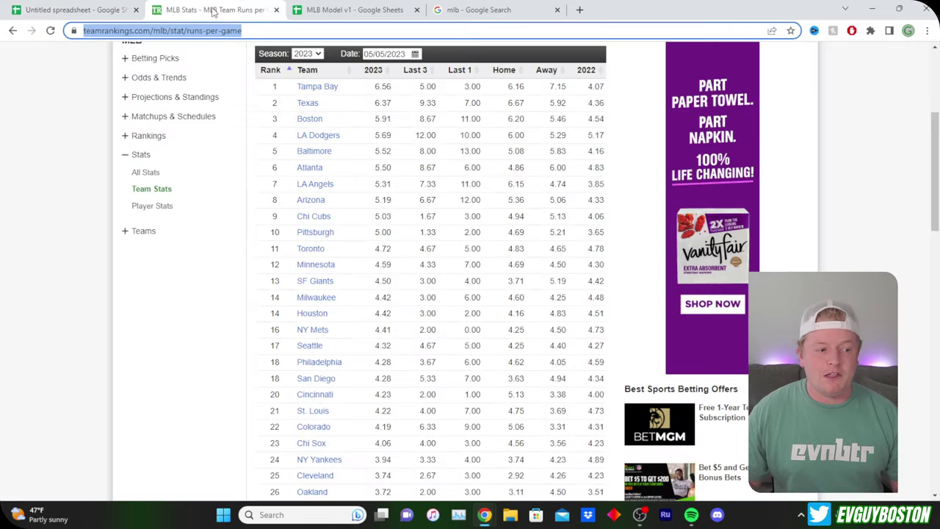
click(167, 188)
scroll(266, 176, down, 3)
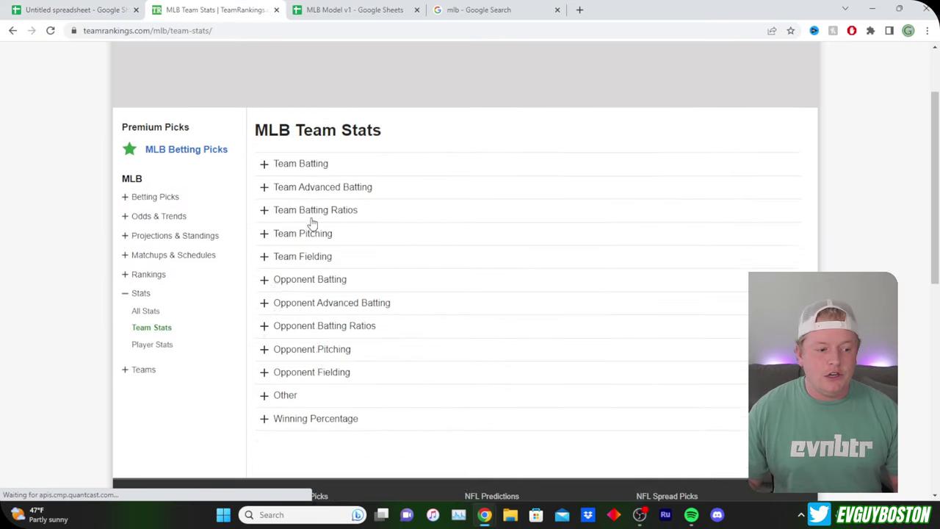
click(324, 266)
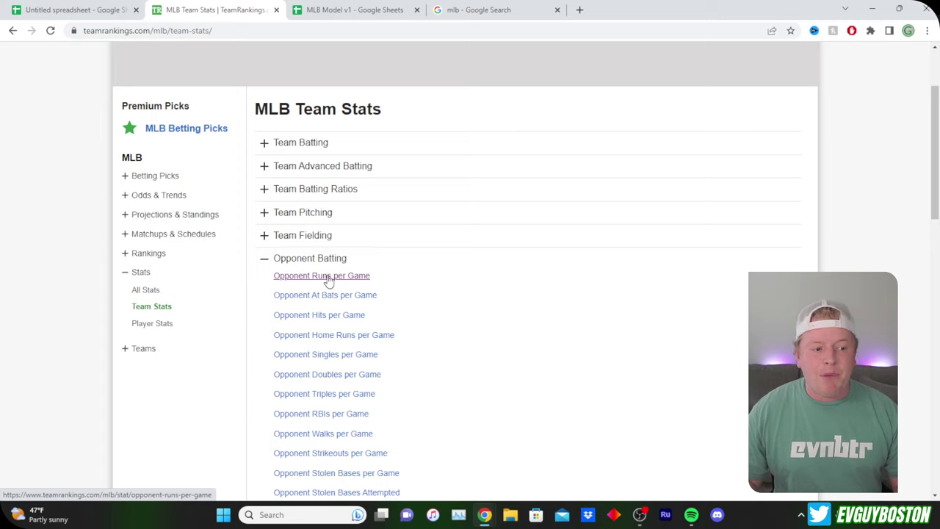
click(327, 276)
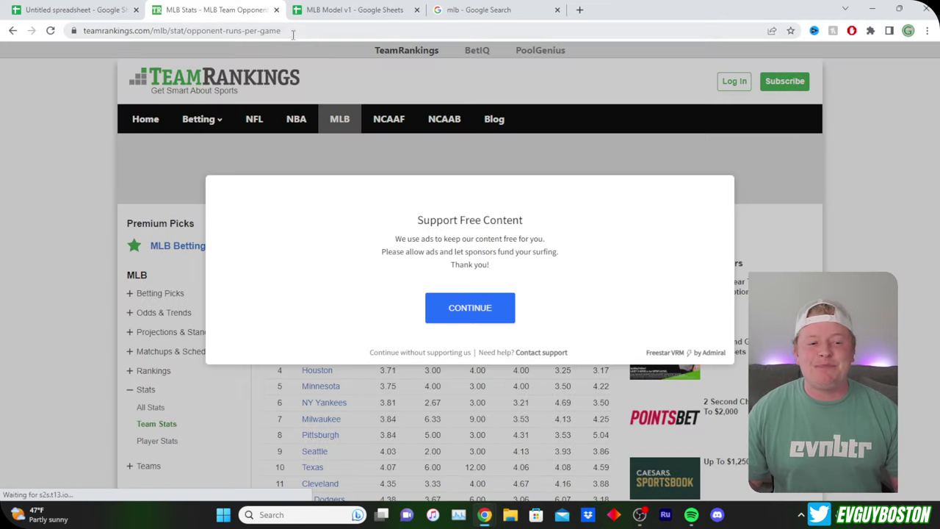
- Dismiss the ad-support notice, copy the Opponent Runs per Game page address, and return to the untitled spreadsheet
click(396, 353)
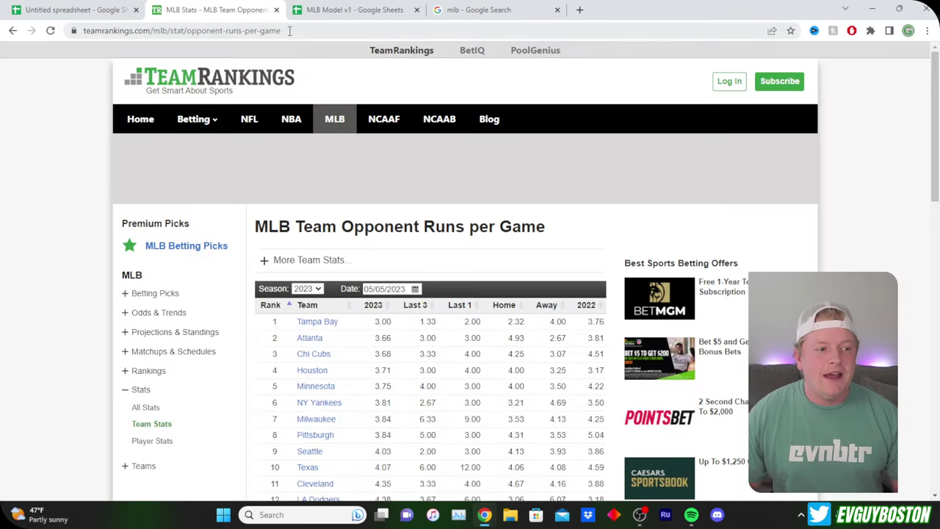
click(118, 30)
key(ctrl+c)
click(94, 9)
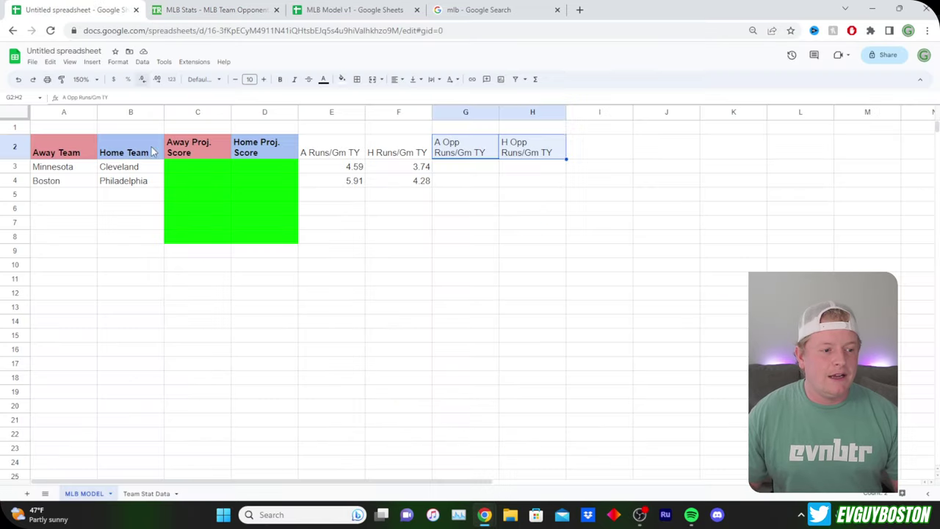
- Label cell J2 of the Team Stat Data sheet "Opp team Runs/Game"
click(147, 493)
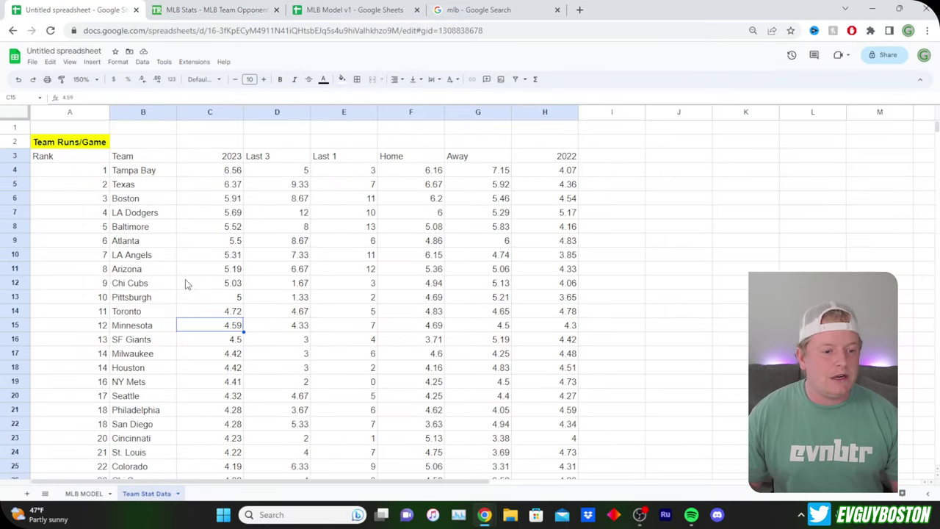
click(665, 147)
text(Opp team)
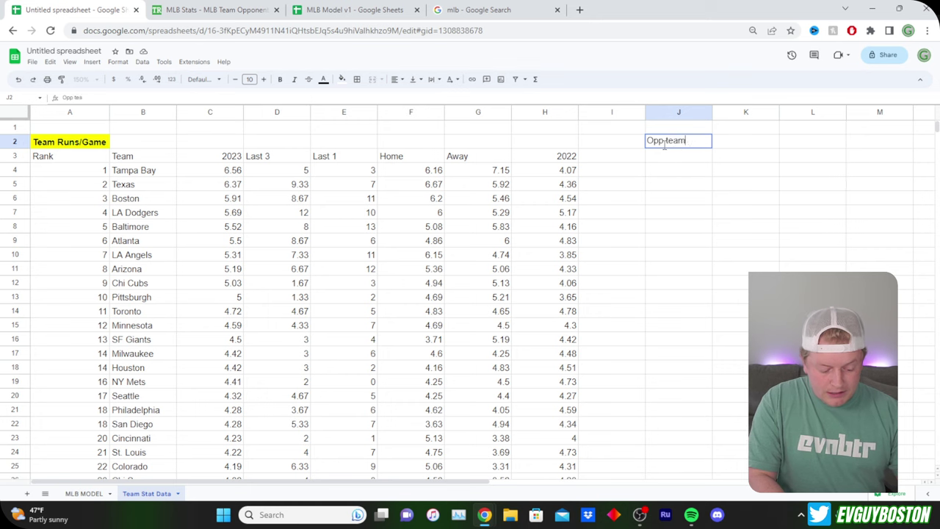
text( Runs/Game)
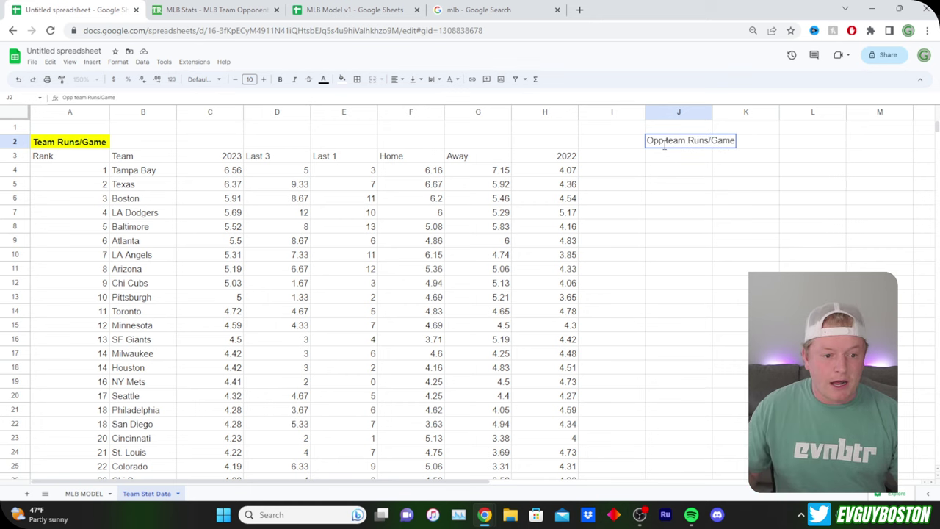
- Import table 1 from the copied opponent-runs-per-game address into J3 with IMPORTHTML, using "table" as the query type
click(682, 155)
text(=imp)
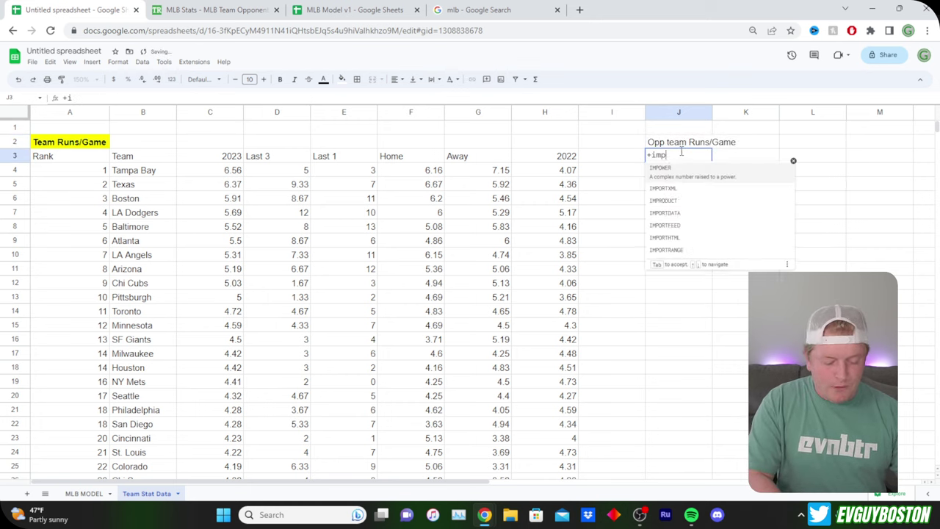
text(ort)
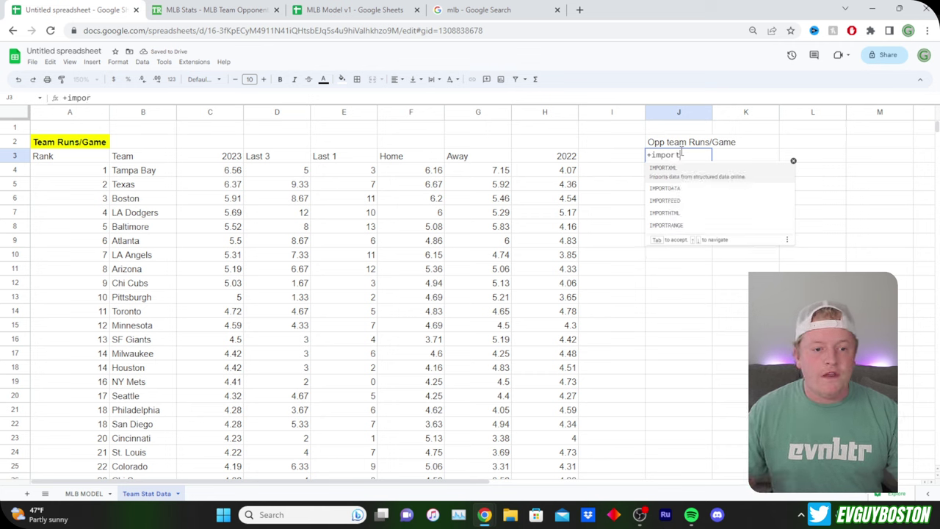
click(689, 214)
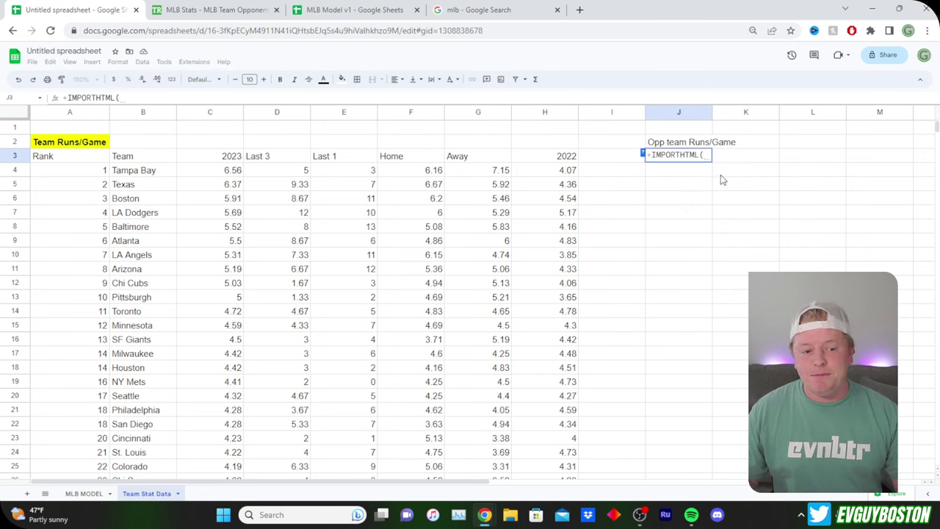
text(")
key(ctrl+v)
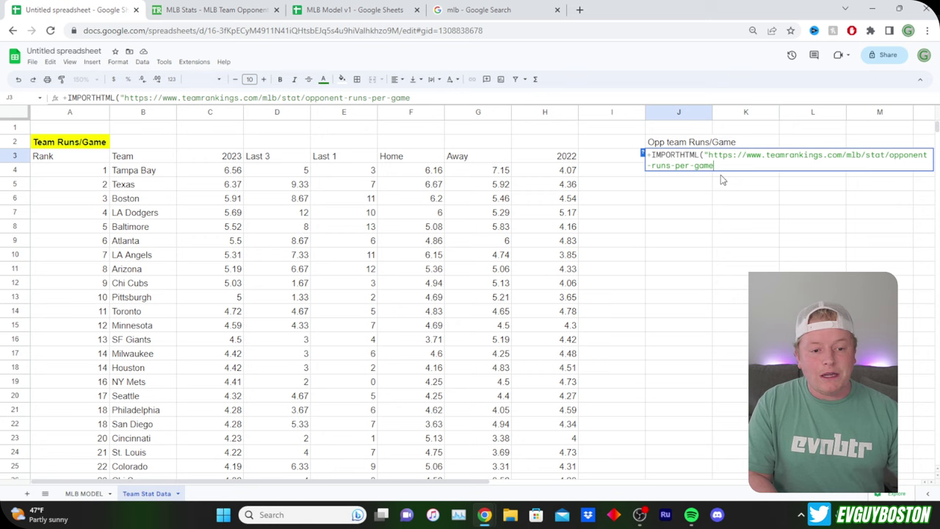
text(",)
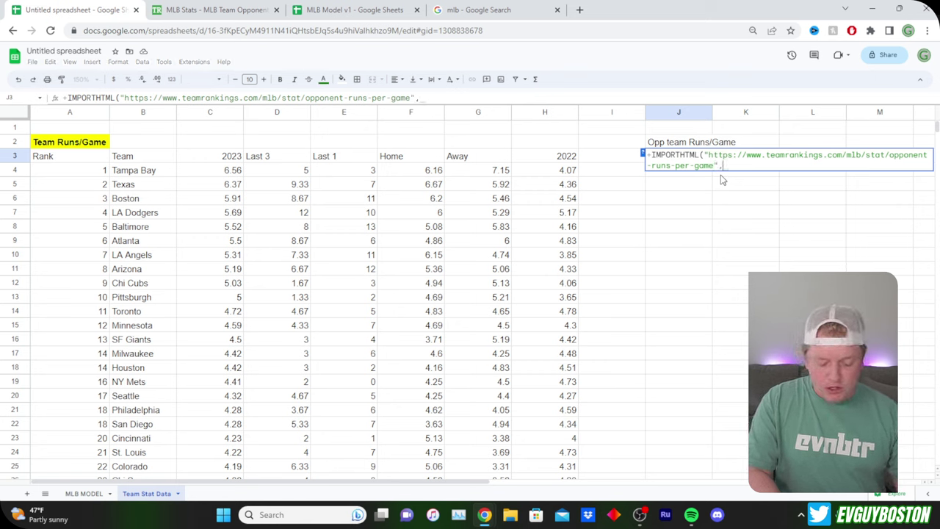
text("table")
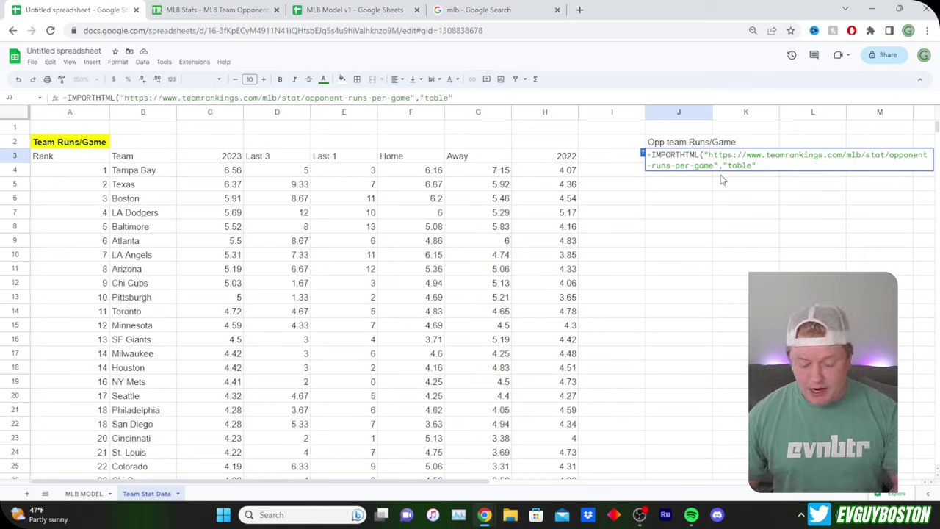
text(,1)
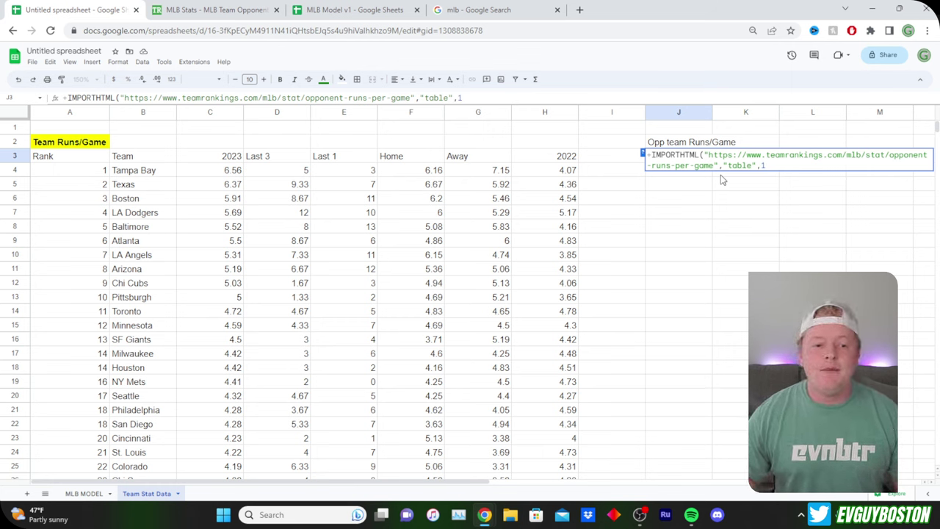
key(Return)
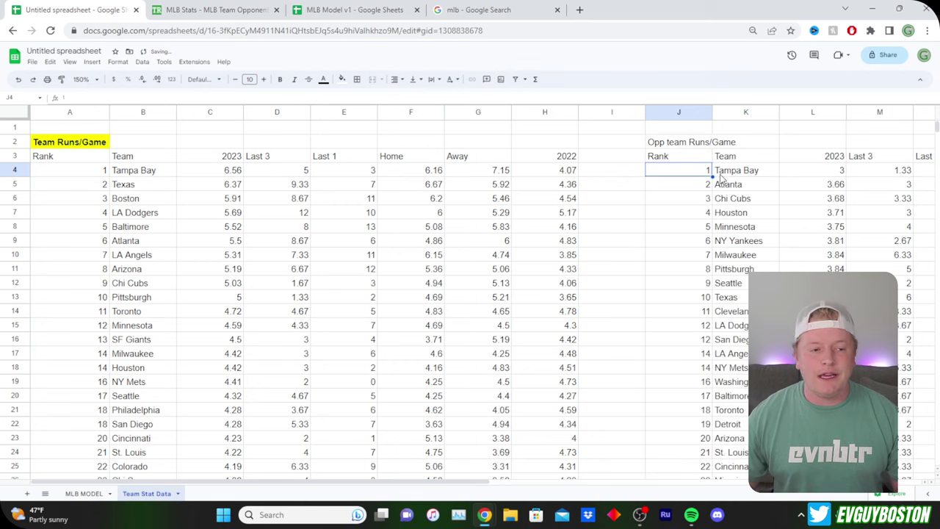
- Check the TeamRankings Opponent Runs per Game table and its list of related batting stats, then return to the spreadsheet
click(270, 7)
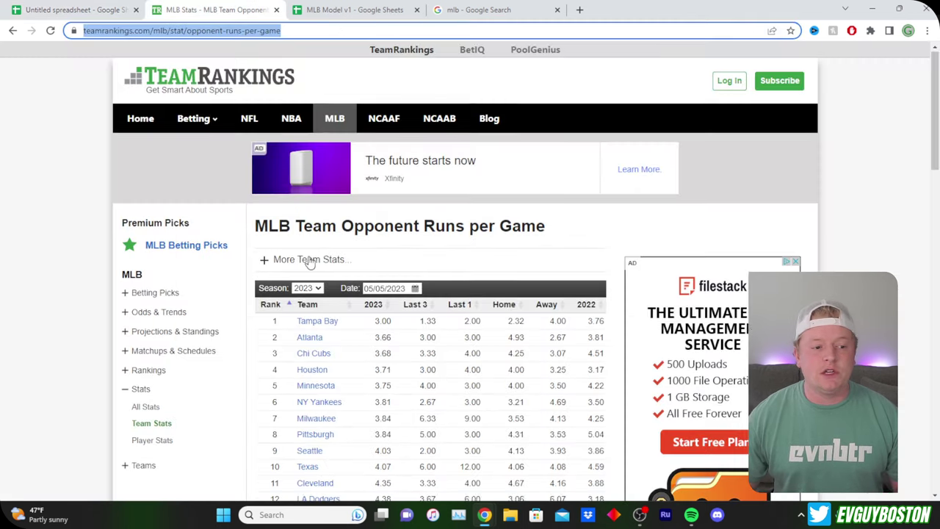
scroll(308, 263, down, 5)
scroll(310, 255, down, 4)
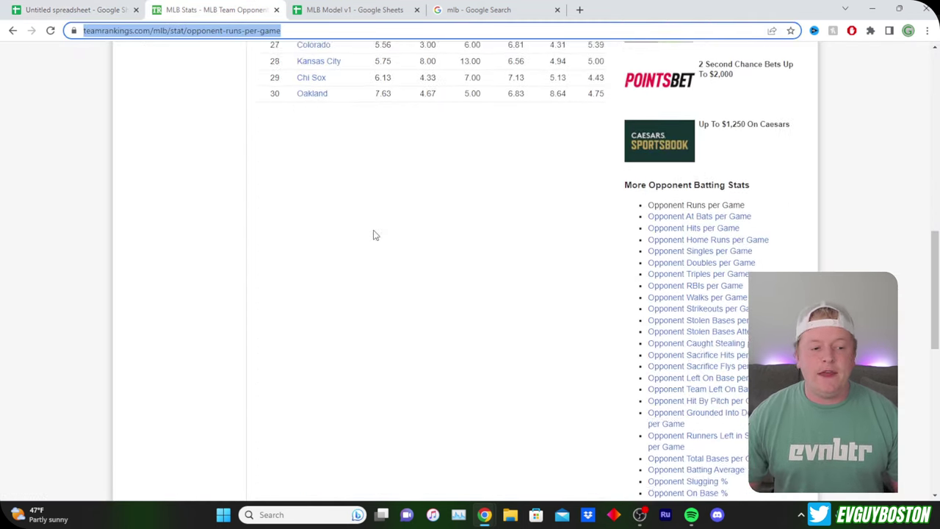
scroll(355, 327, down, 4)
scroll(509, 361, up, 15)
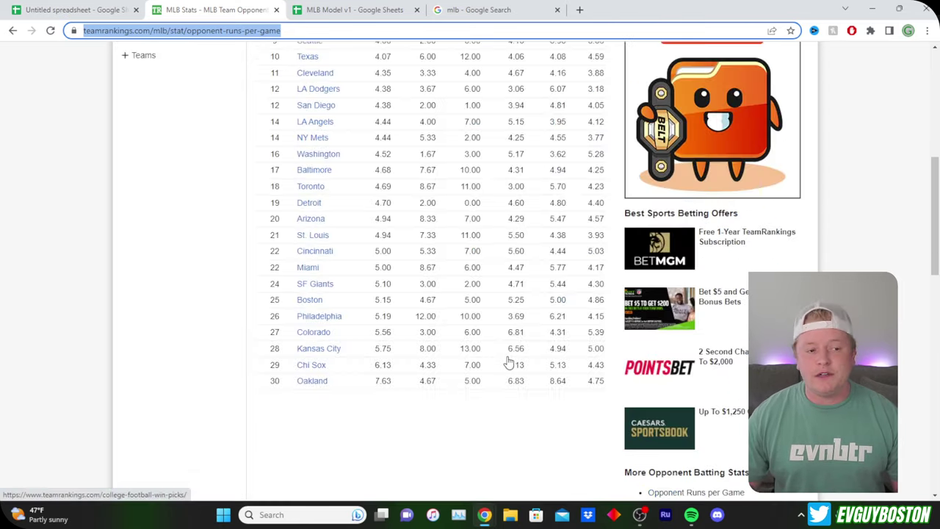
click(22, 9)
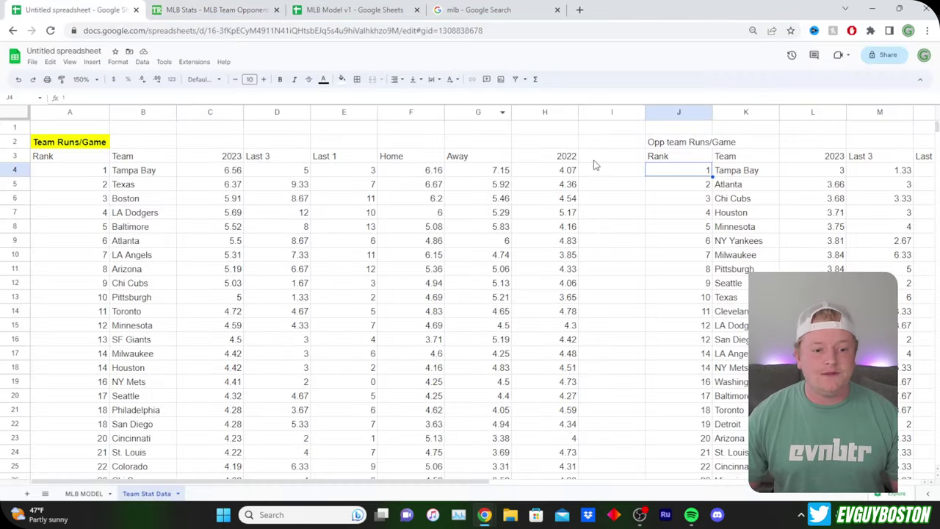
- Format the J2 opponent runs heading in bold with a yellow fill
click(655, 164)
click(672, 144)
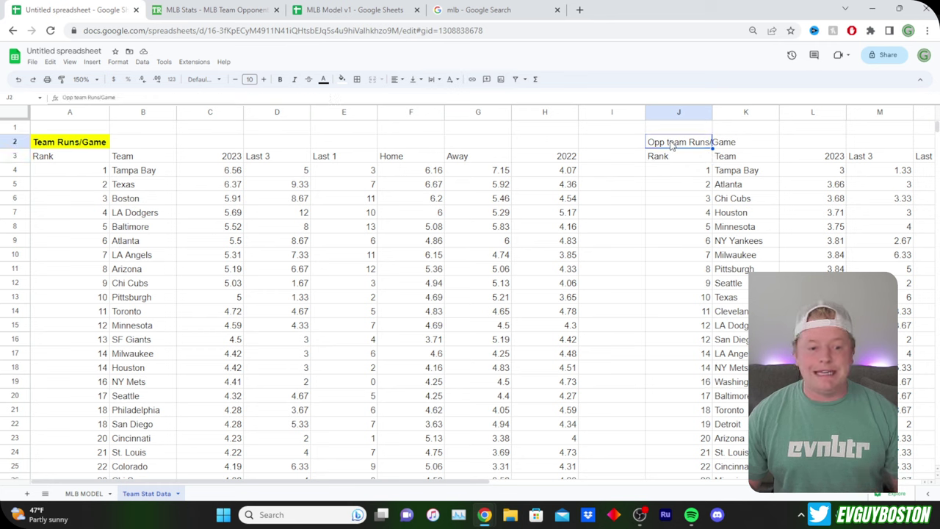
key(ctrl+b)
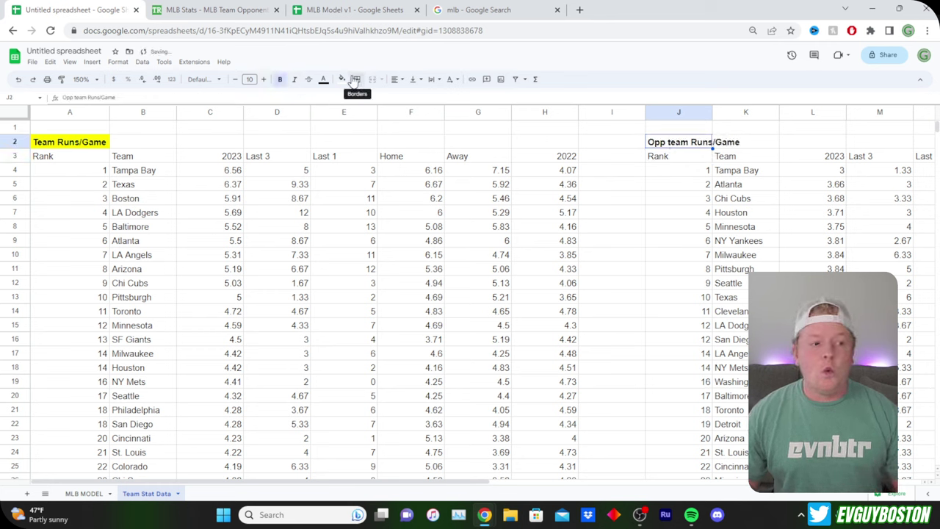
click(344, 79)
click(372, 120)
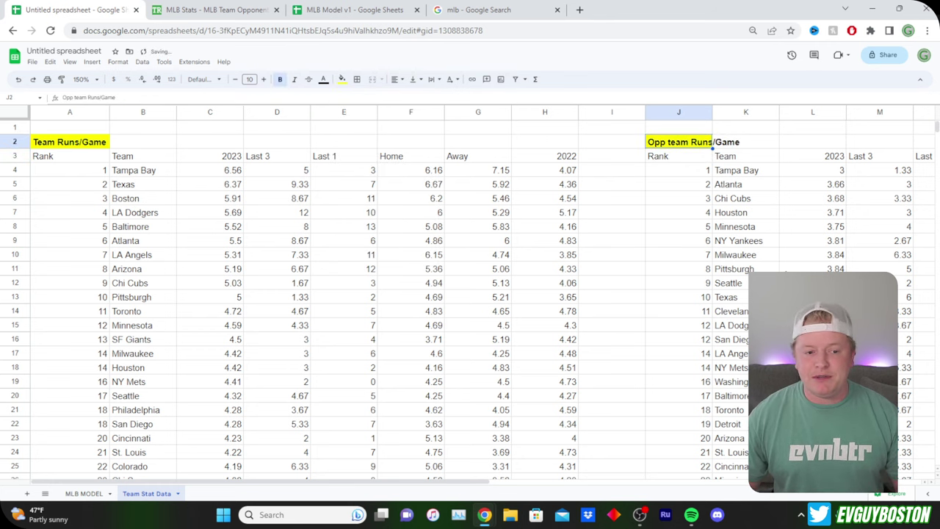
- Review the imported opponent runs columns and compare them with the runs-per-game lookups on the MLB MODEL sheet
key(Down)
key(Right)
key(Down)
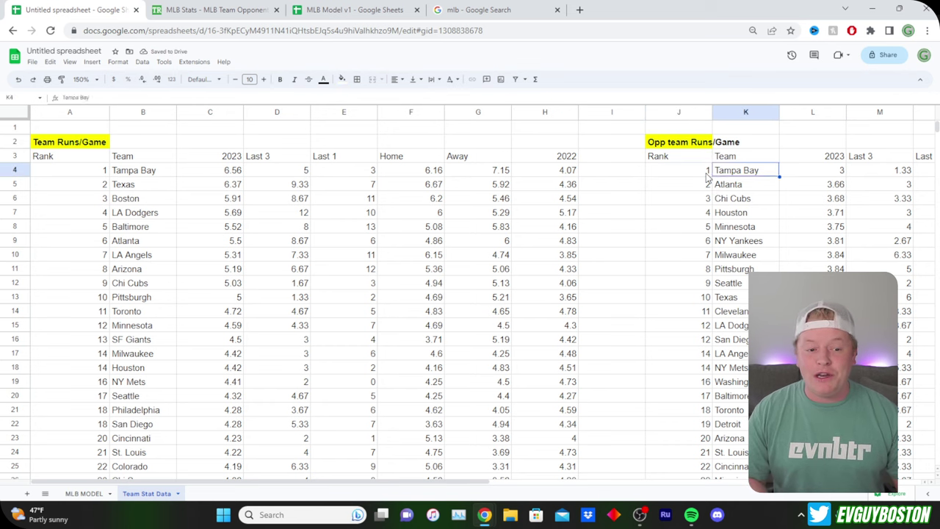
key(Right)
key(Right)
key(Right)
key(Right)
key(Right)
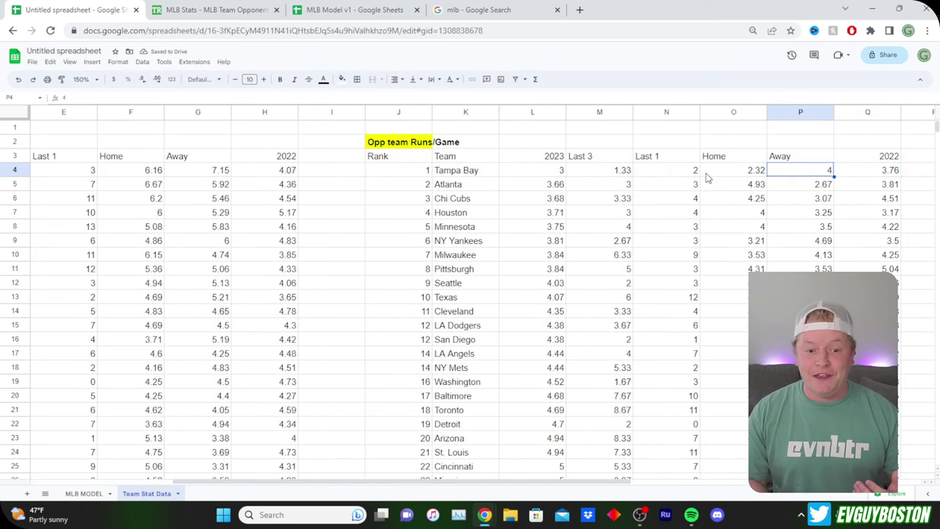
key(Home)
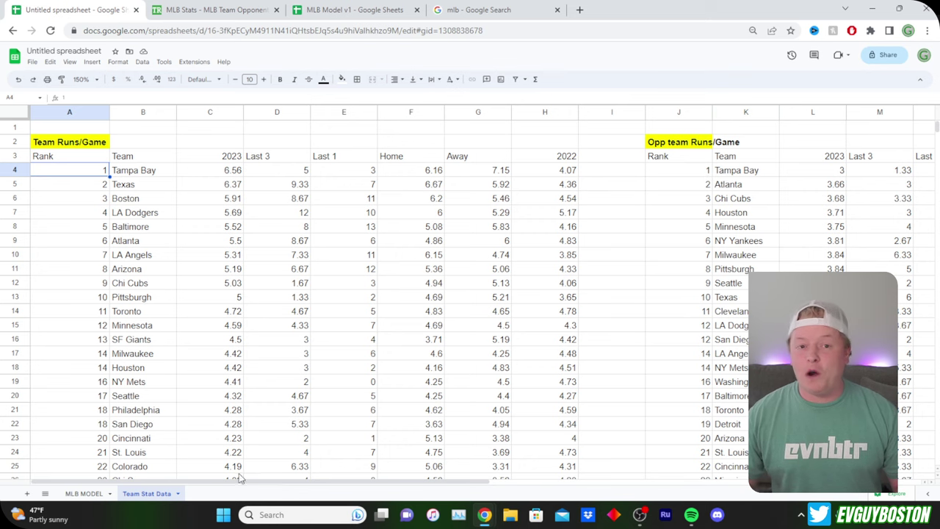
click(85, 494)
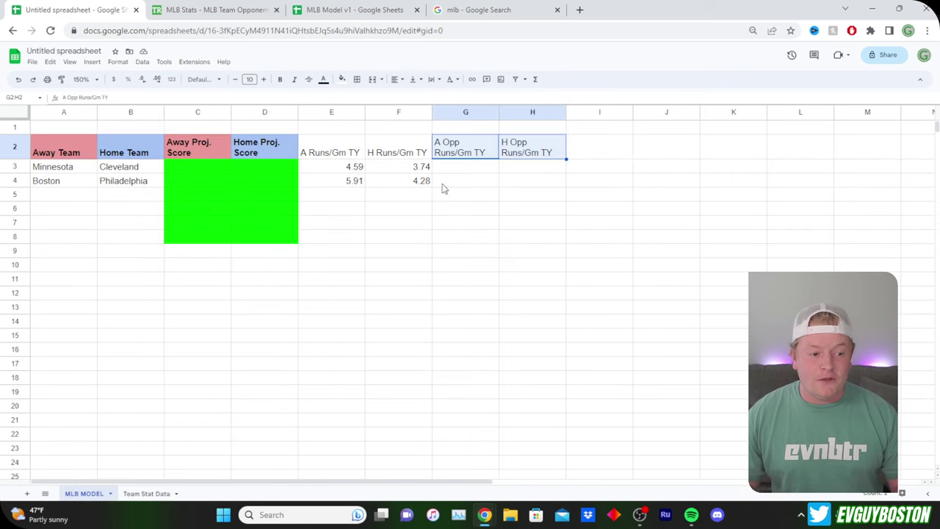
key(Left)
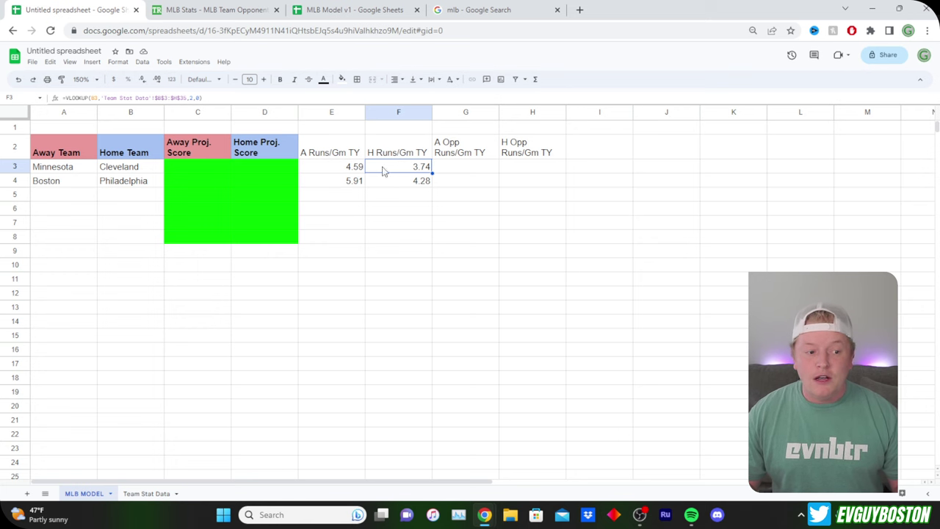
click(150, 494)
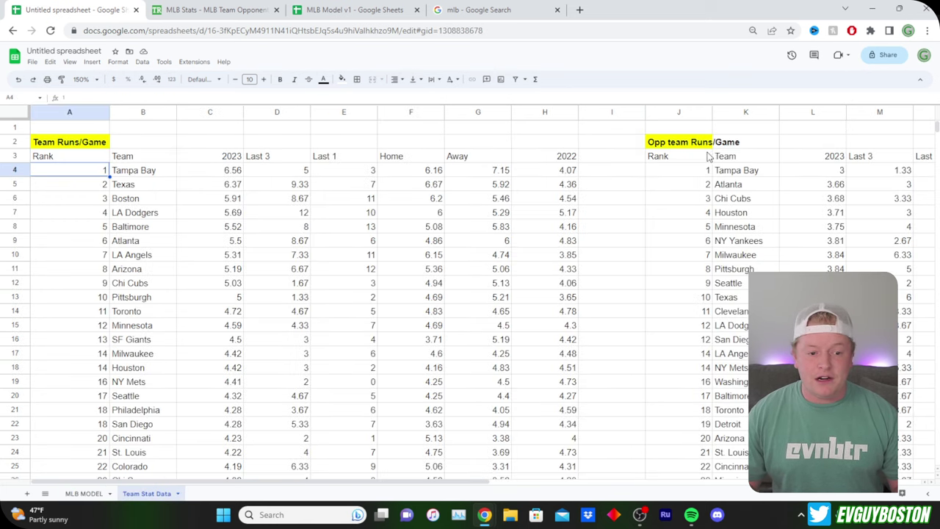
click(84, 493)
- Start a VLOOKUP in G3 with away team cell A3 as the search key, and go to Team Stat Data for the range
click(464, 175)
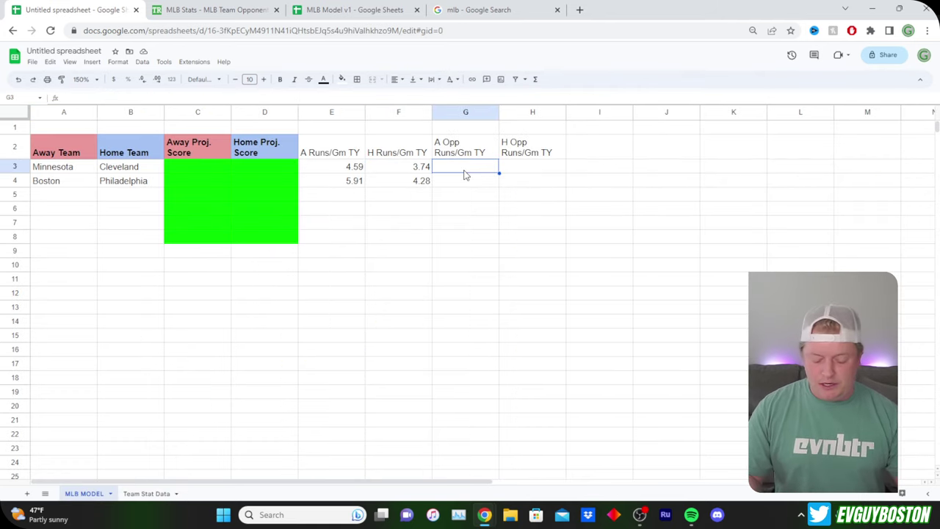
text(=vl)
key(Tab)
key(Left)
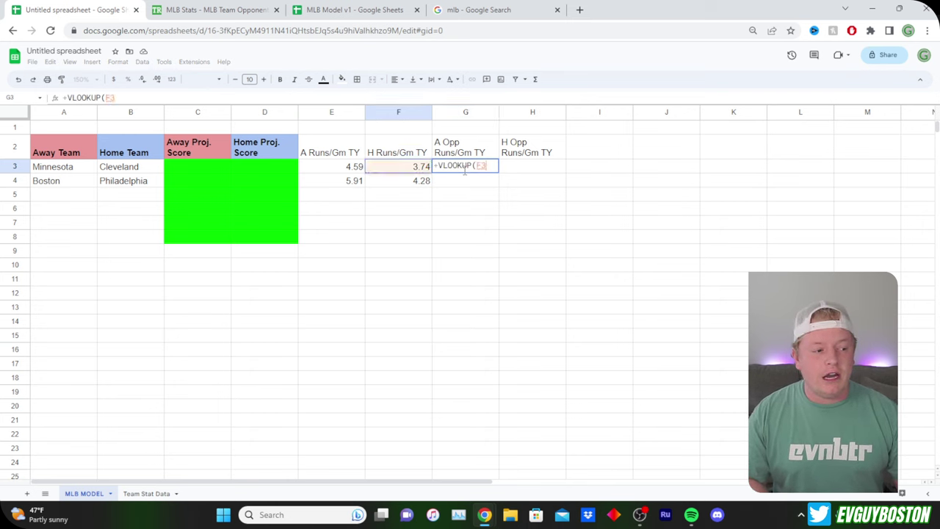
key(Left)
key(Left)
key(Left)
key(Left)
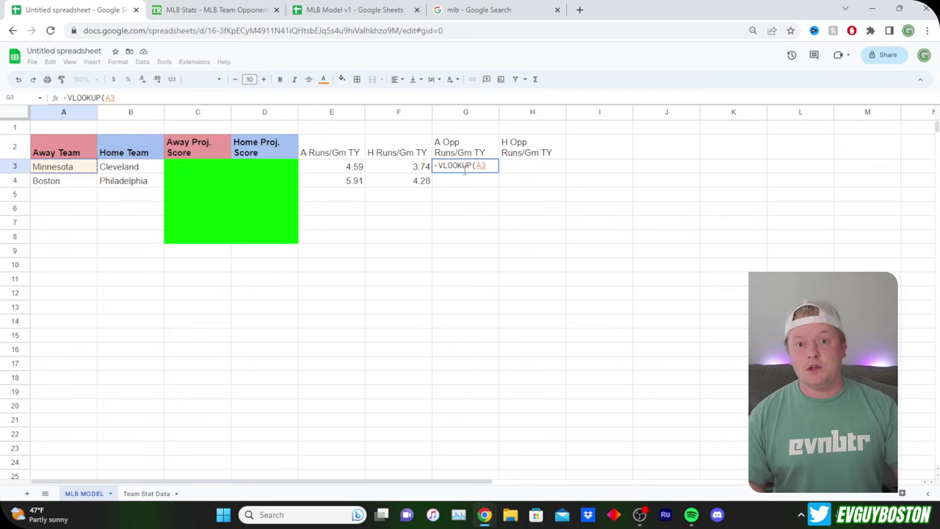
text(,)
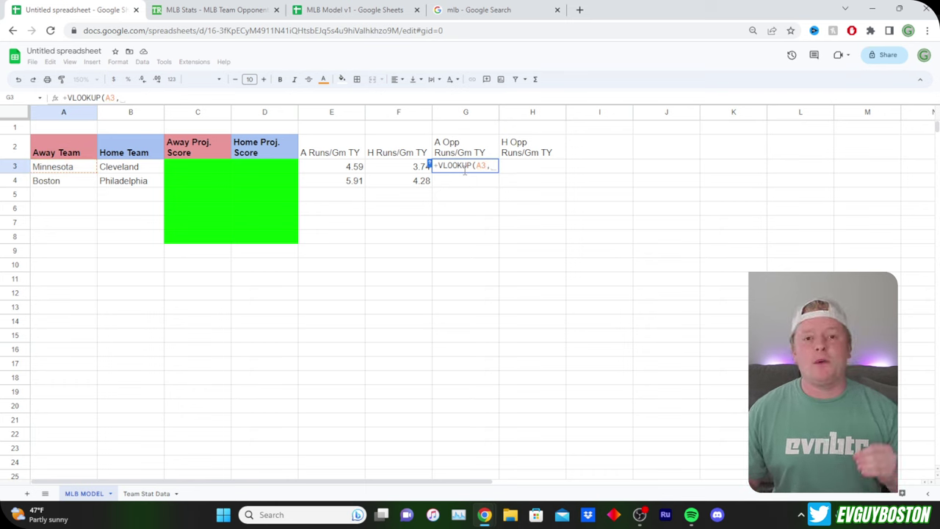
click(160, 493)
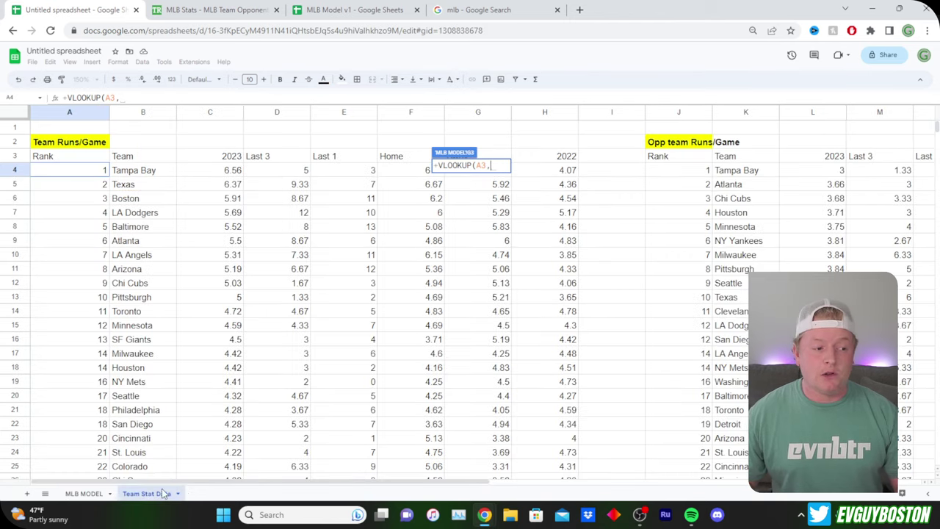
click(731, 158)
key(shift+Right)
key(shift+Right)
key(shift+Right)
key(shift+Right)
key(shift+Right)
key(shift+Right)
key(shift+Right)
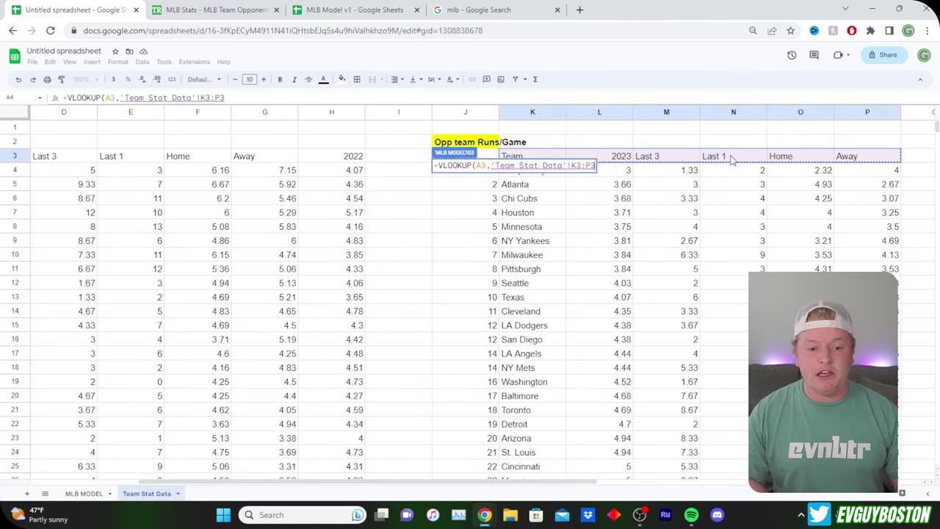
key(shift+Left)
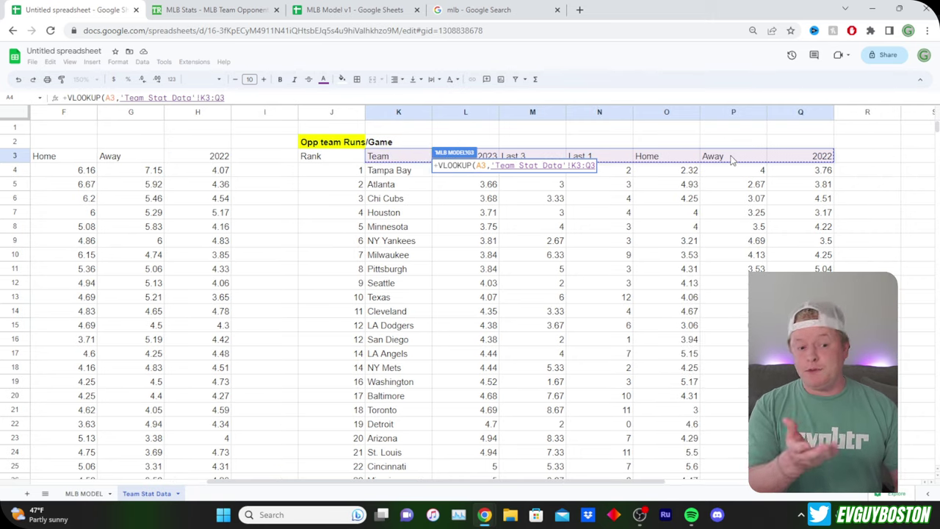
drag(357, 160, 328, 326)
- Set the G3 lookup range to the opponent runs table, Team Stat Data cells K3:Q33
click(394, 159)
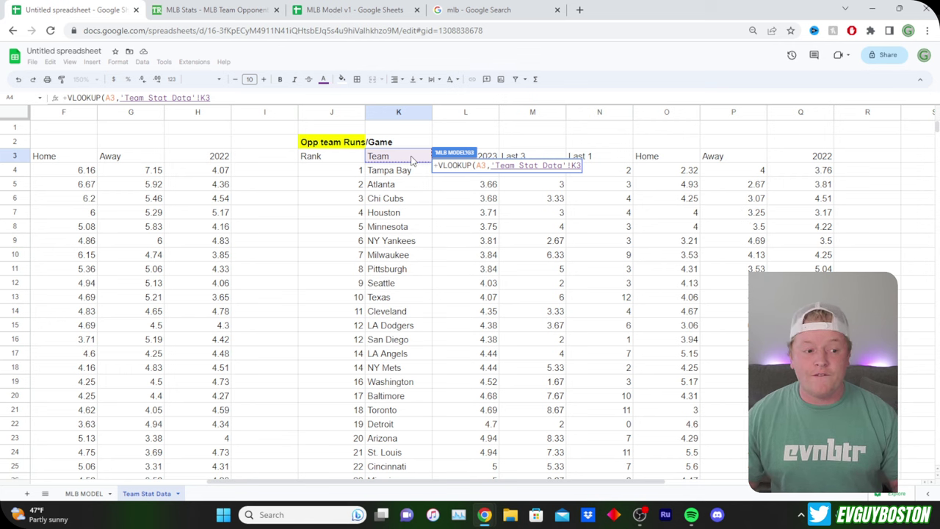
drag(411, 158, 794, 193)
key(ctrl+shift+Down)
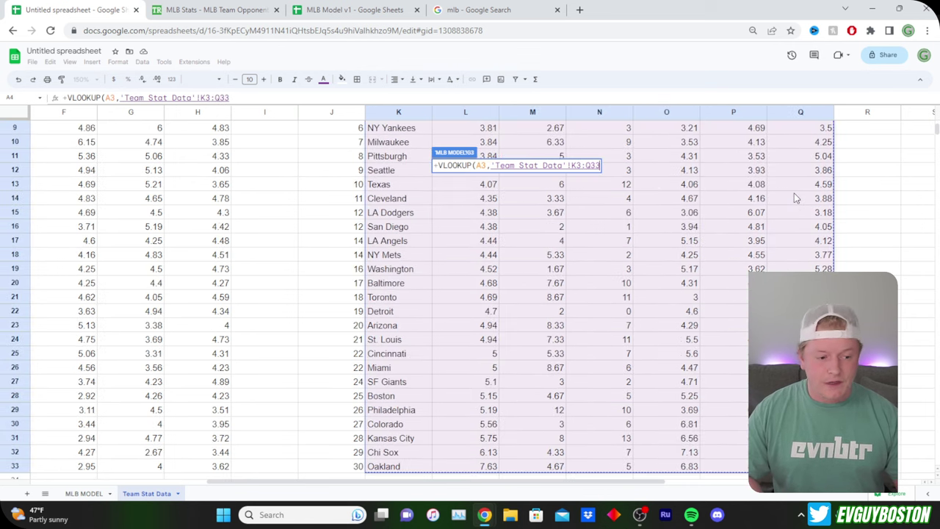
- Complete the G3 VLOOKUP with the locked range 'Team Stat Data'!$K$3:$Q$34, column index 2 and match type 0
key(F4)
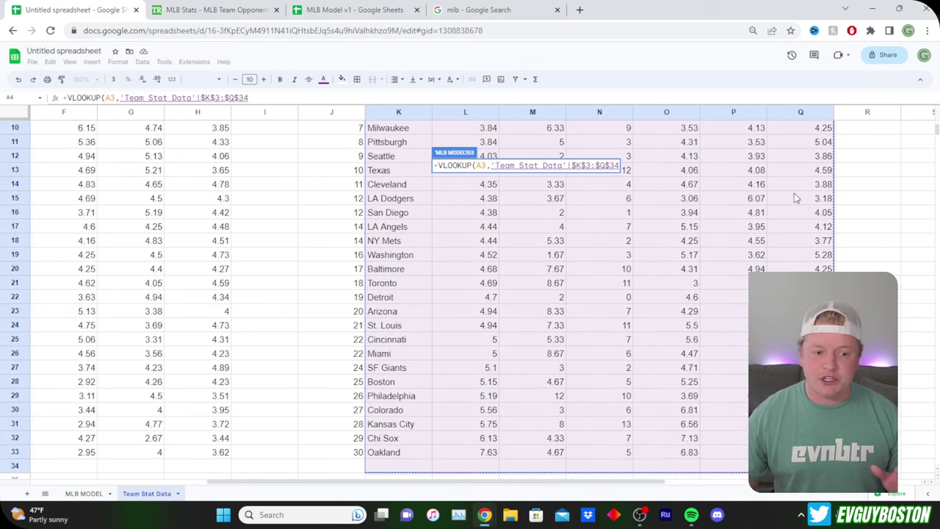
scroll(795, 193, up, 3)
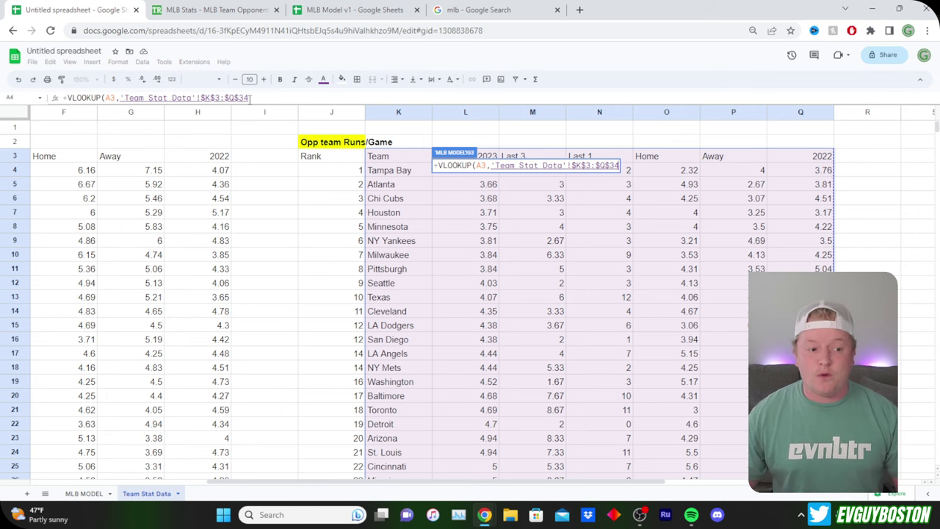
text(,3)
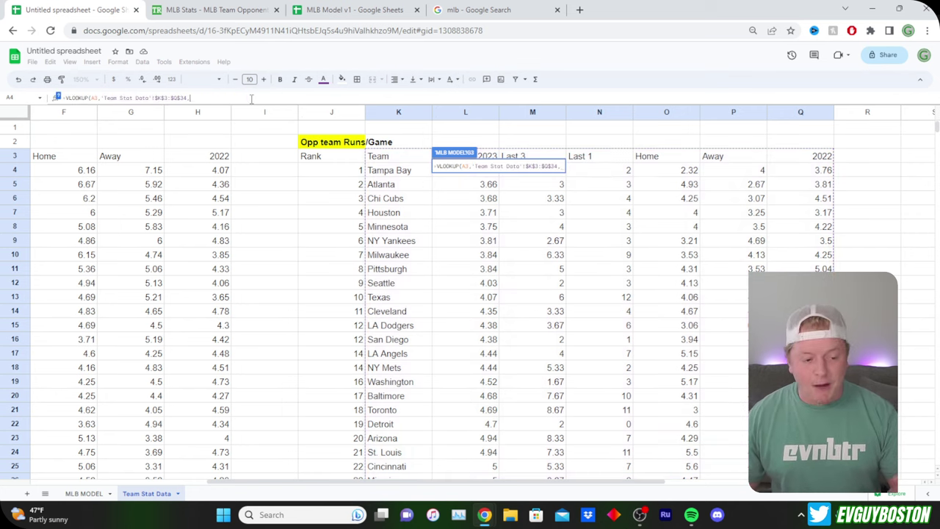
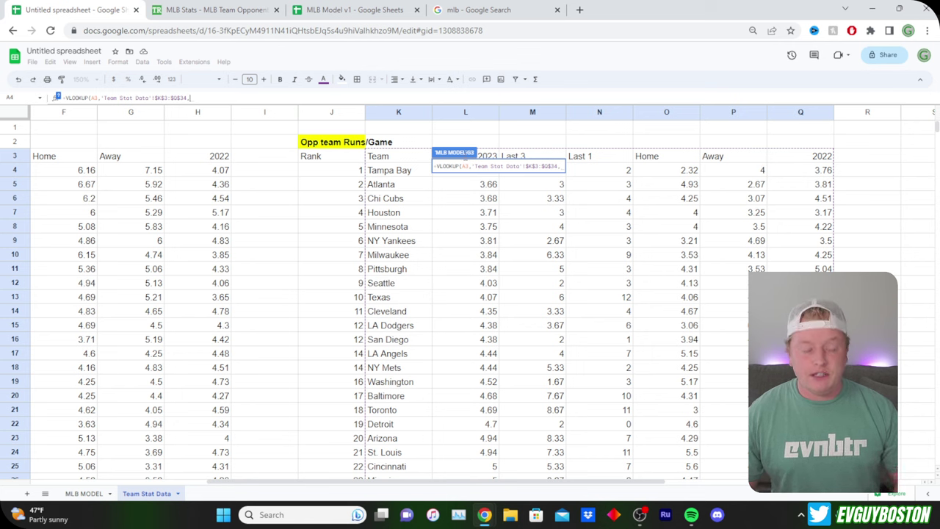
text(3)
key(BackSpace)
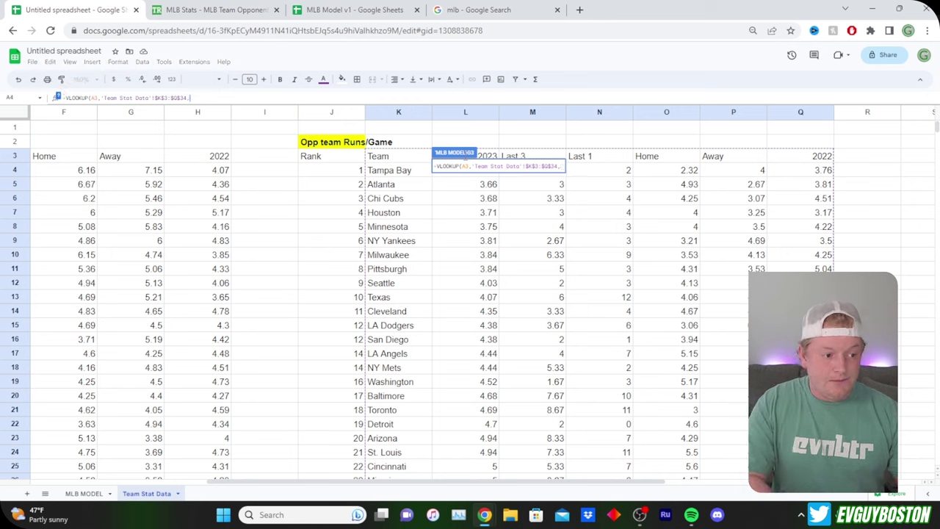
text(2,)
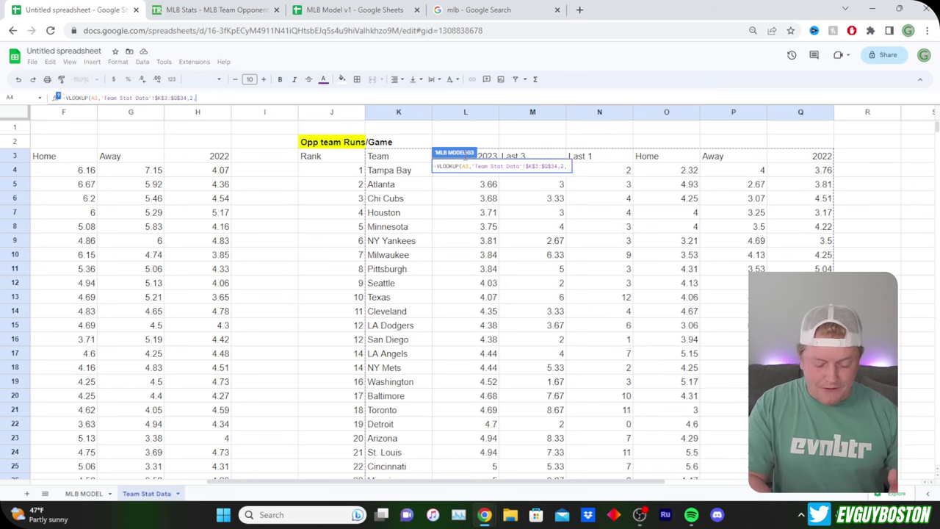
text(0)
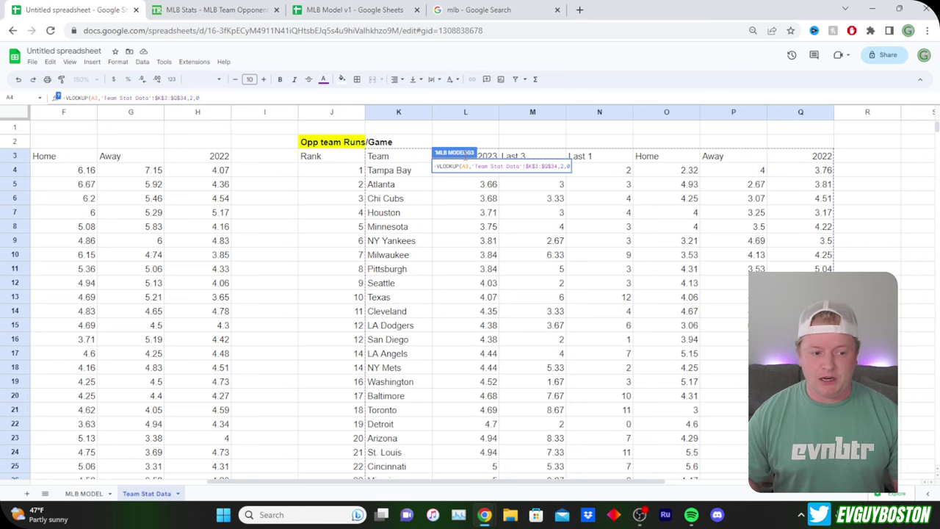
key(Return)
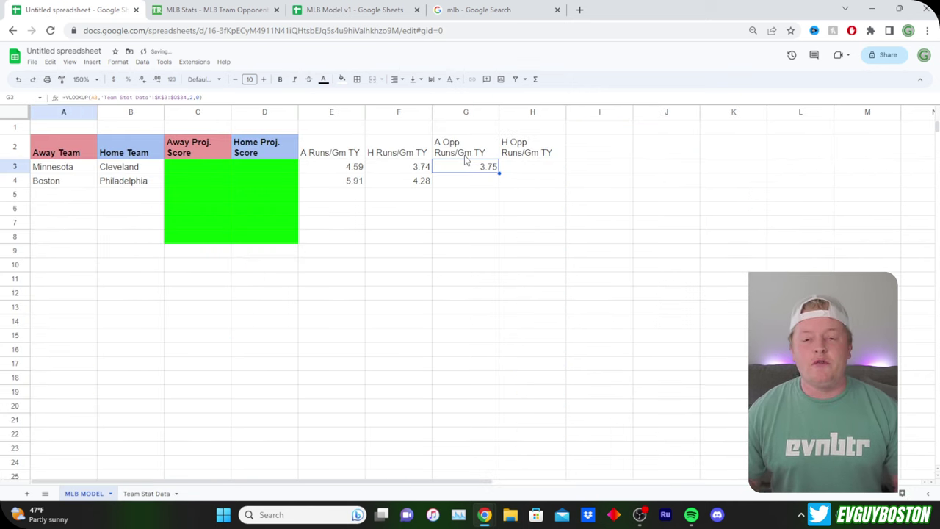
- Fill G4 with the same opponent runs lookup as G3, for away team Boston
click(151, 494)
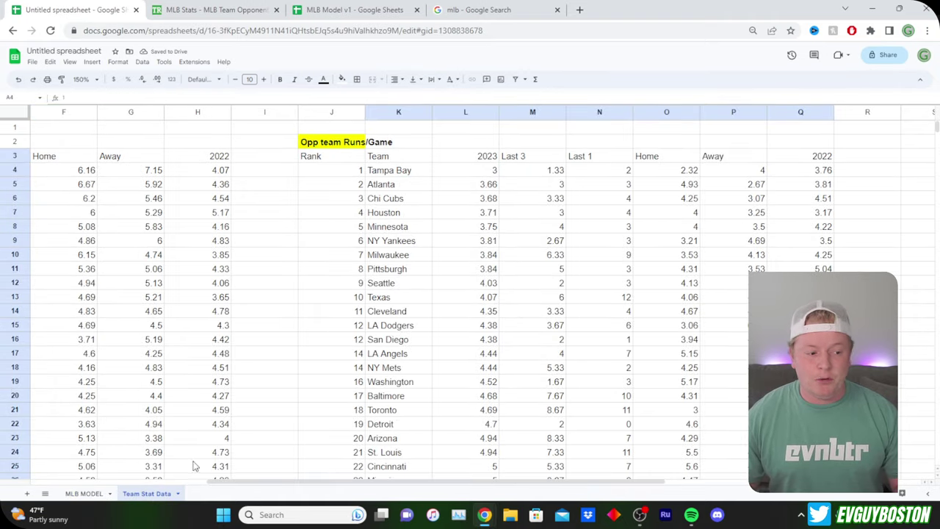
click(84, 494)
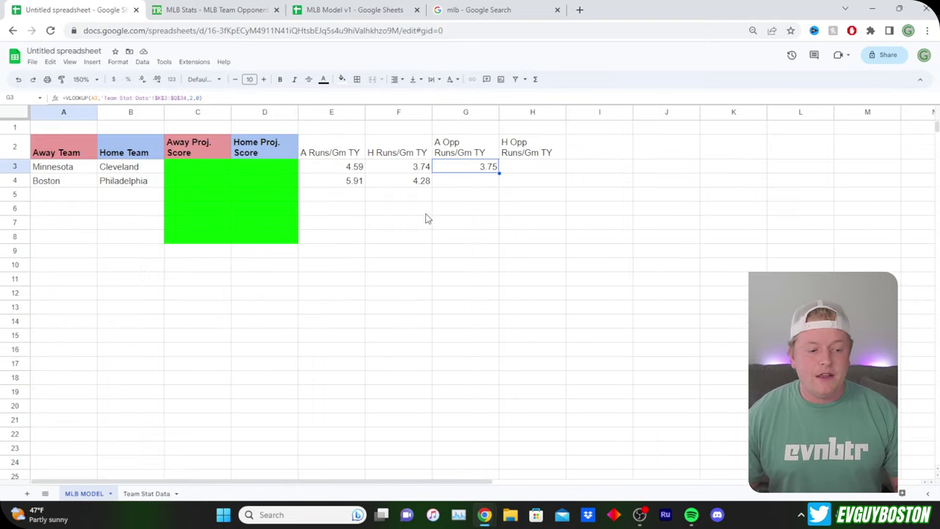
click(487, 183)
text(5.15)
- Copy the G3 lookup to H3 so it searches for home team B3, and check the pasted formula
click(489, 168)
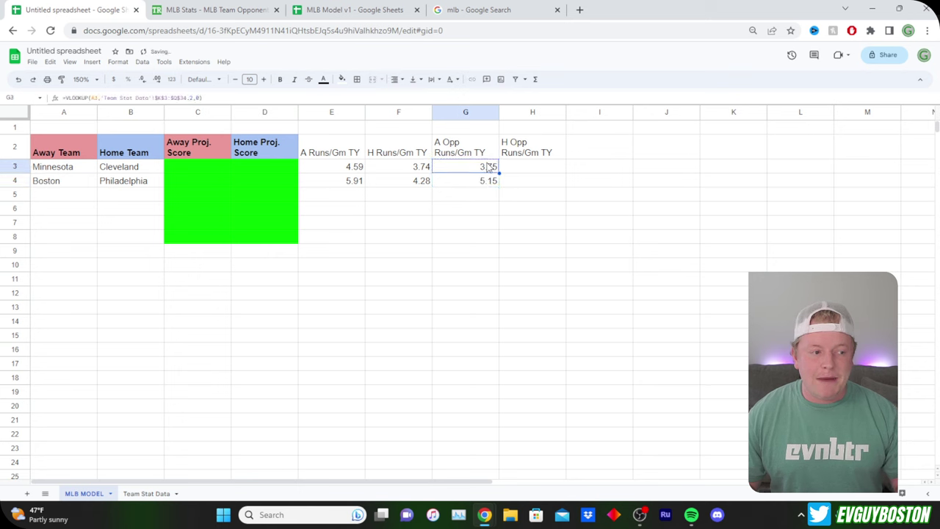
key(ctrl+c)
key(Right)
key(ctrl+v)
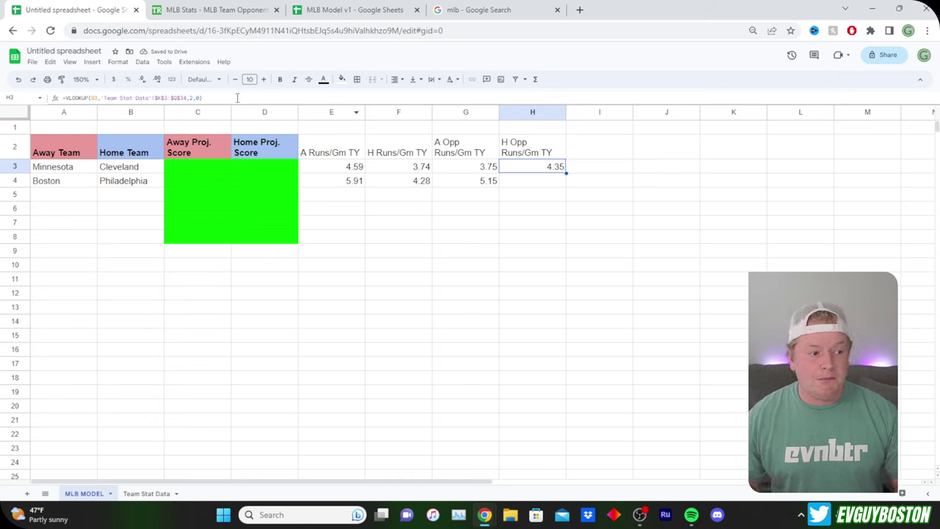
key(F2)
key(Escape)
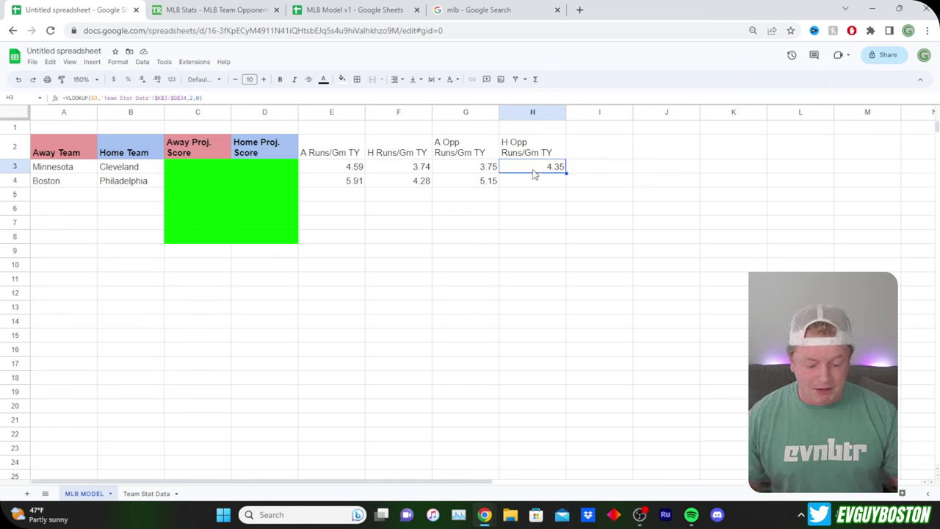
- Copy the H3 opponent runs lookup down to H4 for Philadelphia
key(ctrl+c)
key(Down)
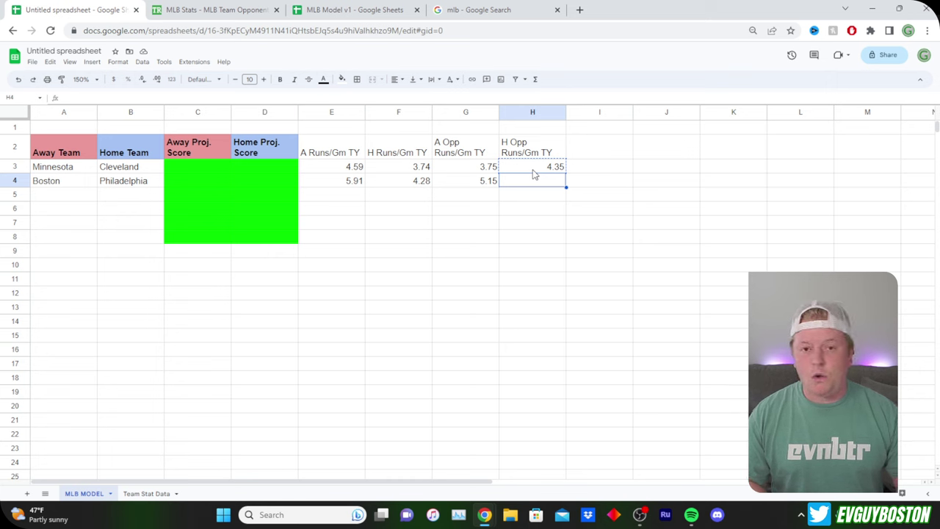
key(ctrl+v)
key(Up)
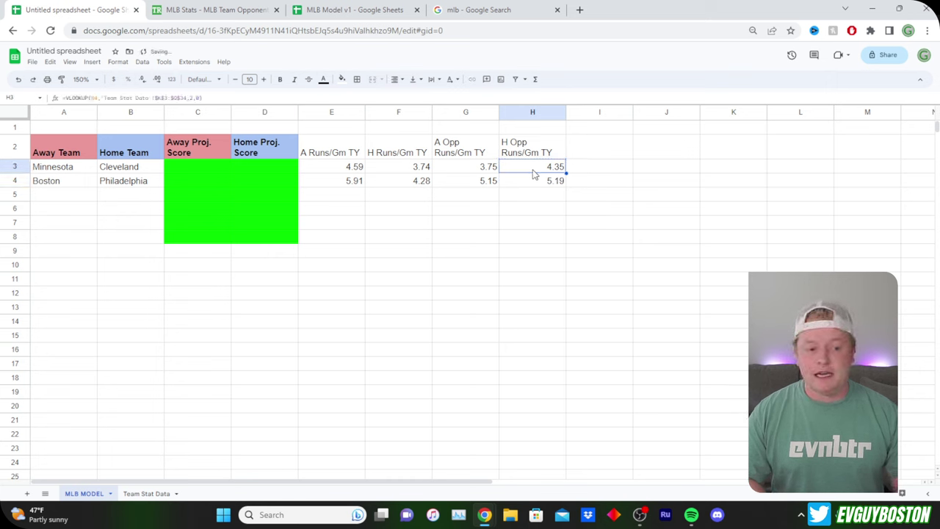
- Review the row 3 lookups and the Game Model sheet of the MLB Model v1 spreadsheet, and return to the MLB MODEL sheet
key(Left)
key(Left)
key(Left)
key(Right)
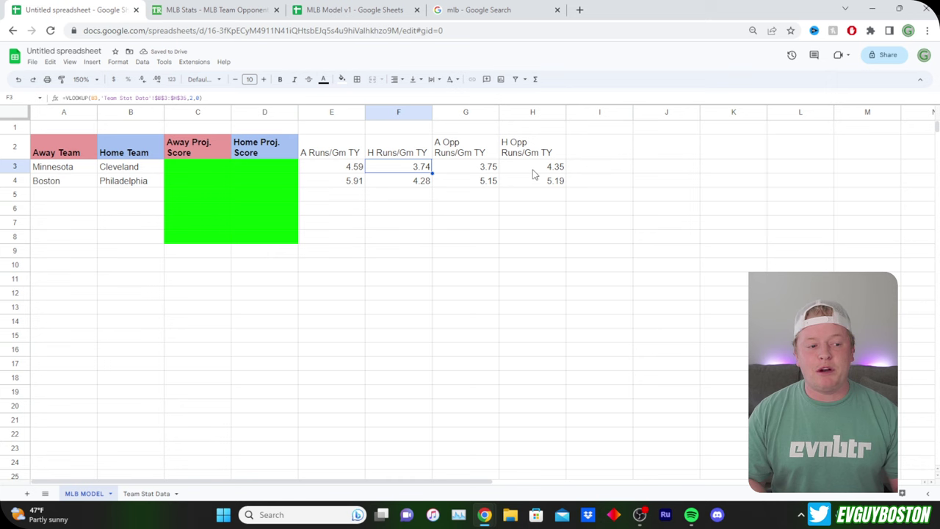
key(Left)
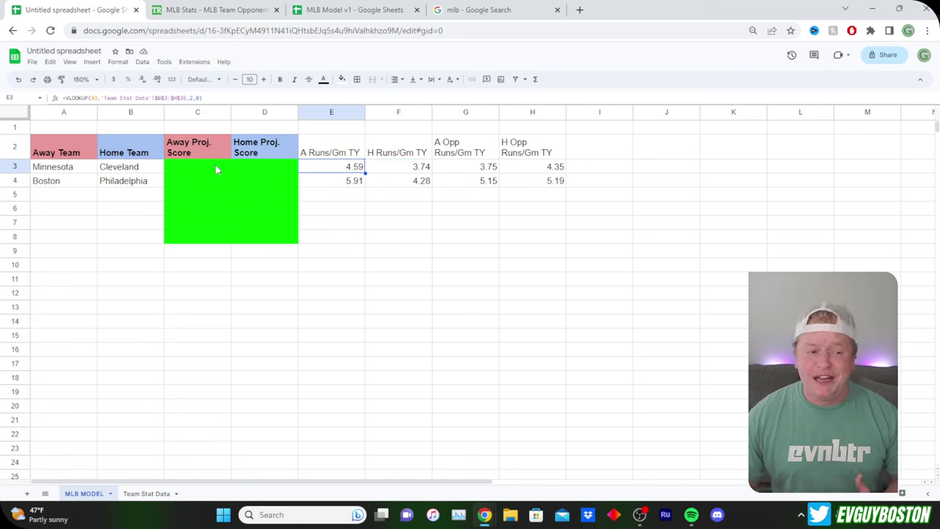
click(327, 10)
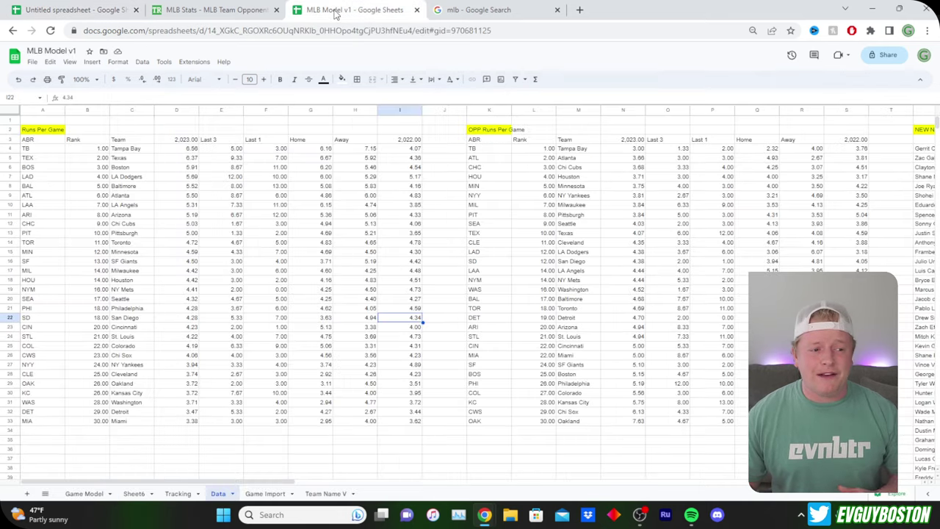
click(81, 494)
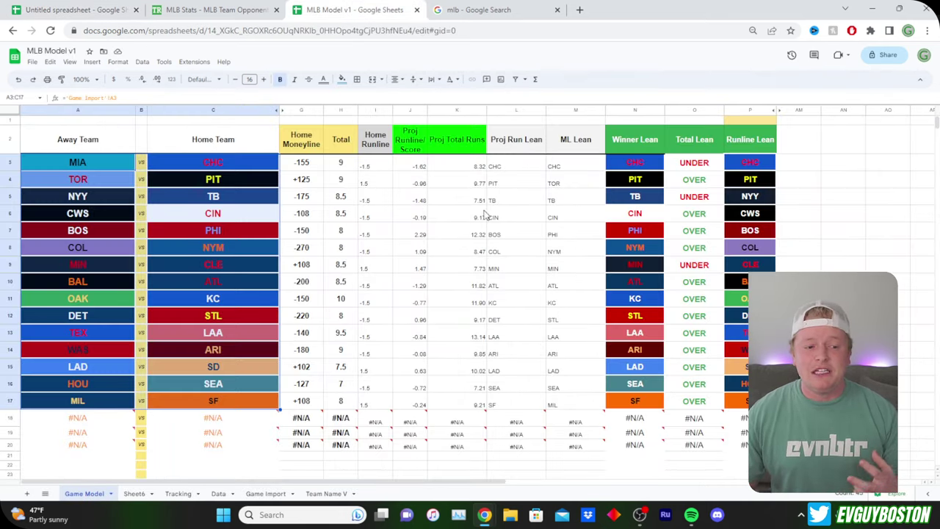
click(46, 7)
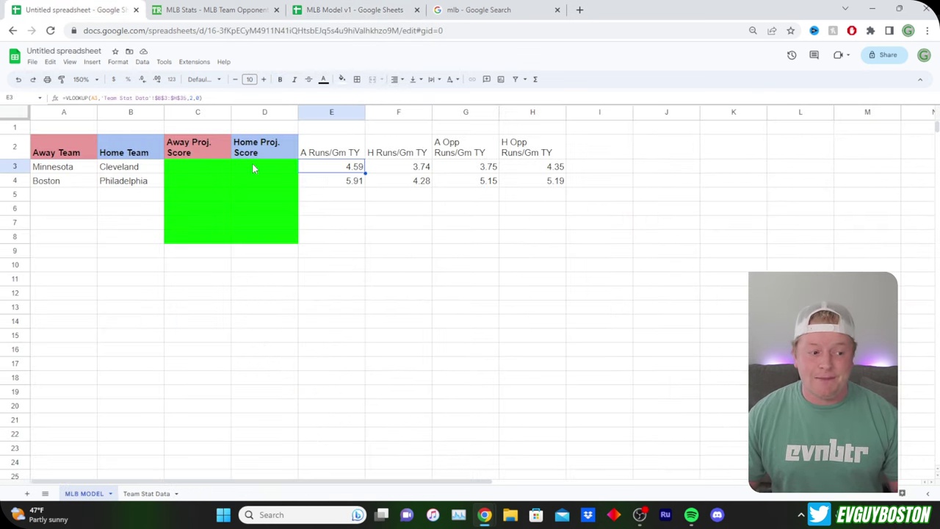
- Enter an AVERAGE formula referencing H3 in away projected score cell C3, and accept the suggested autofill for C4
click(220, 167)
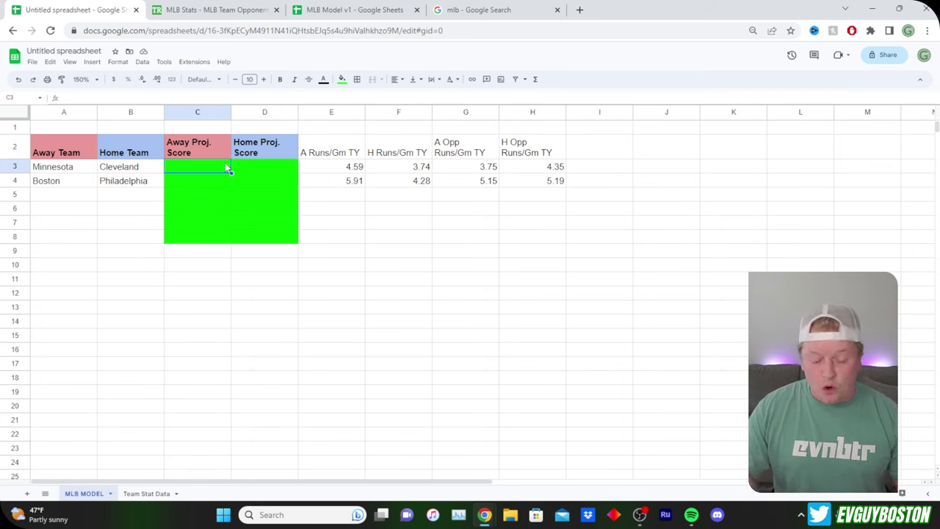
text(+average)
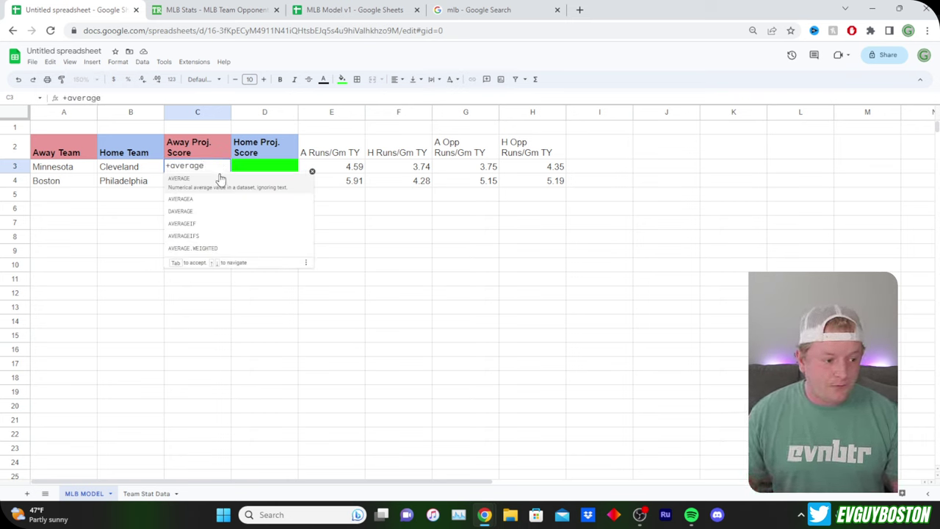
key(Tab)
click(358, 167)
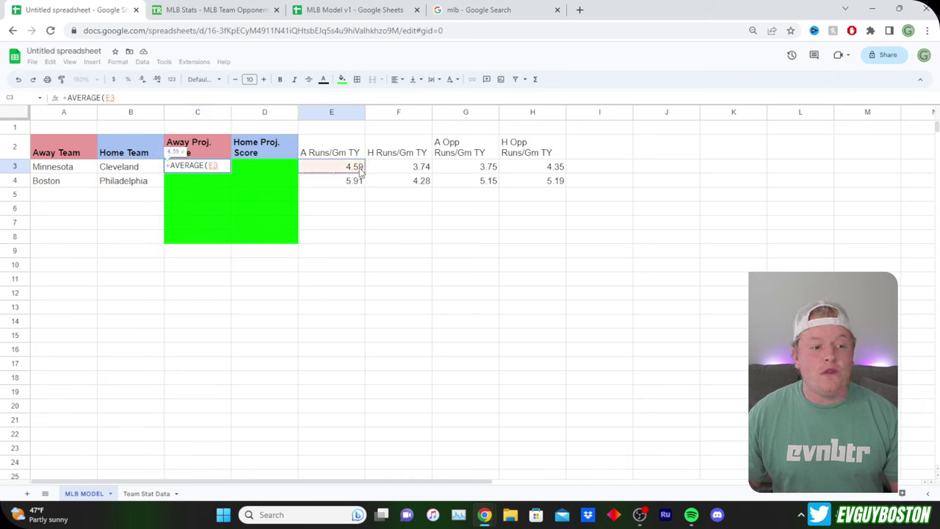
click(544, 171)
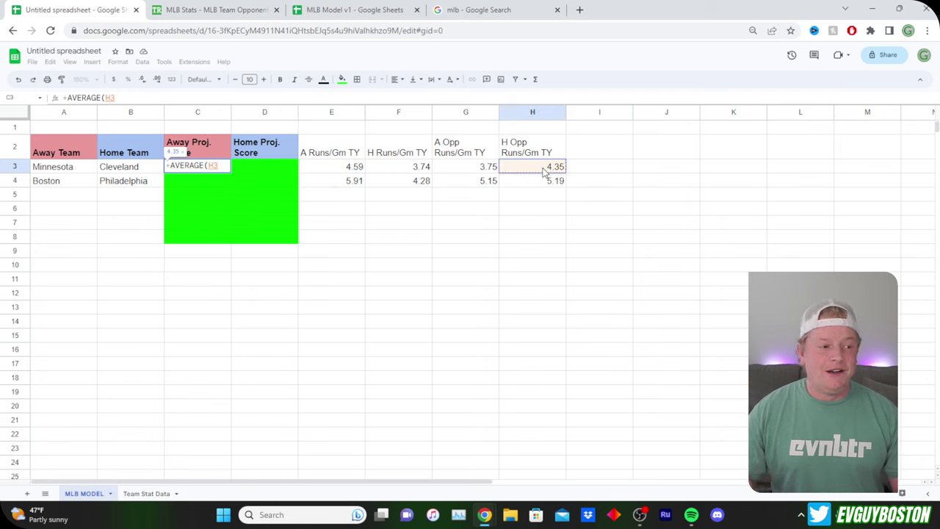
key(Return)
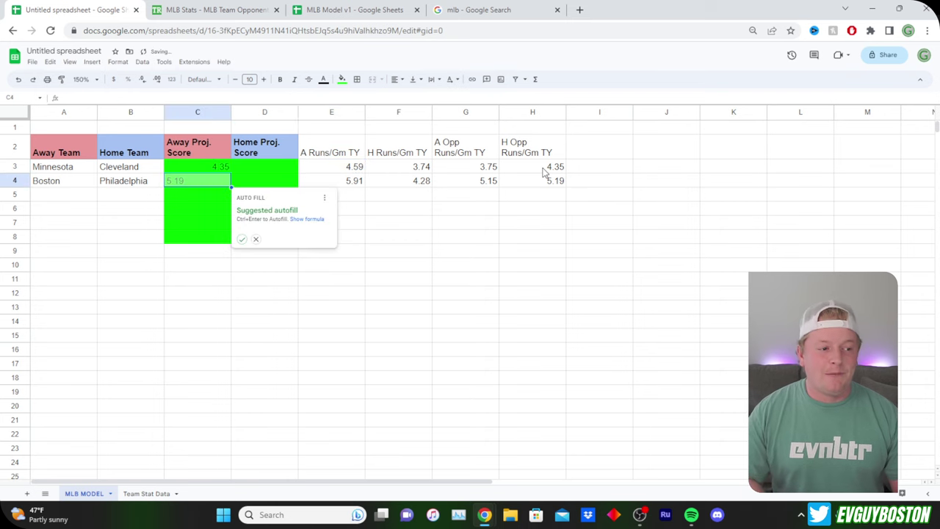
click(243, 240)
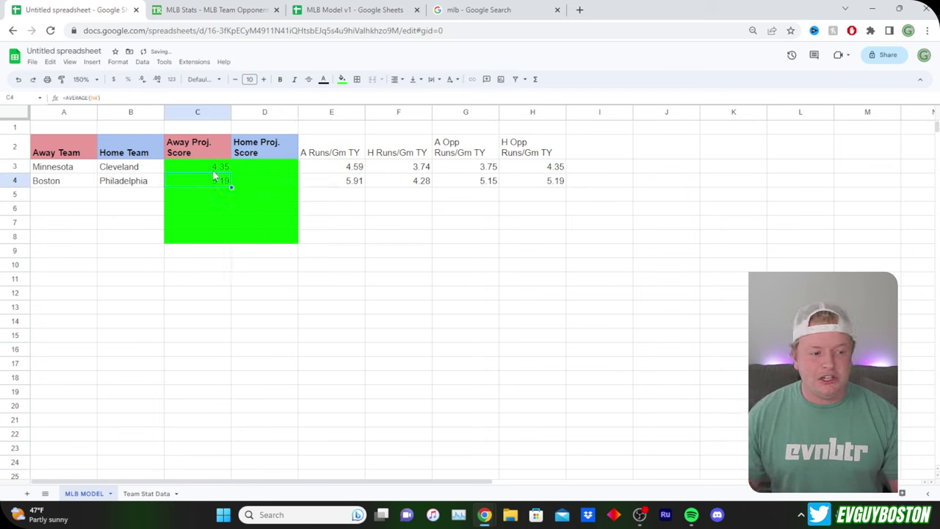
- Calculate the home projected score in D3 as the average of F3 and G3
click(254, 171)
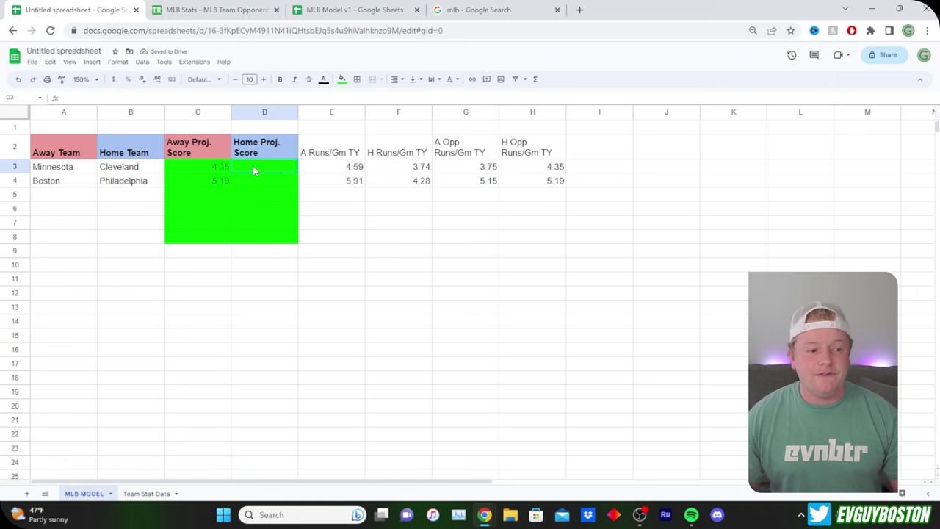
text(=average)
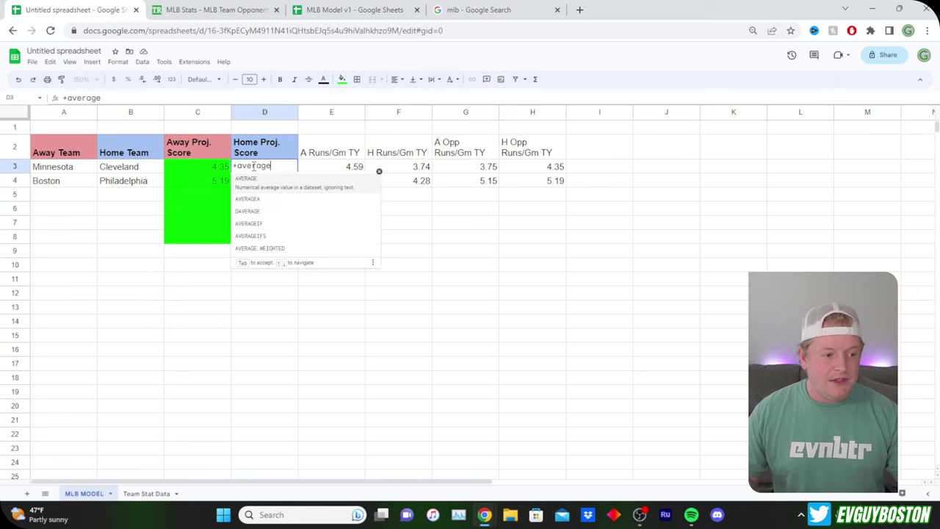
key(Tab)
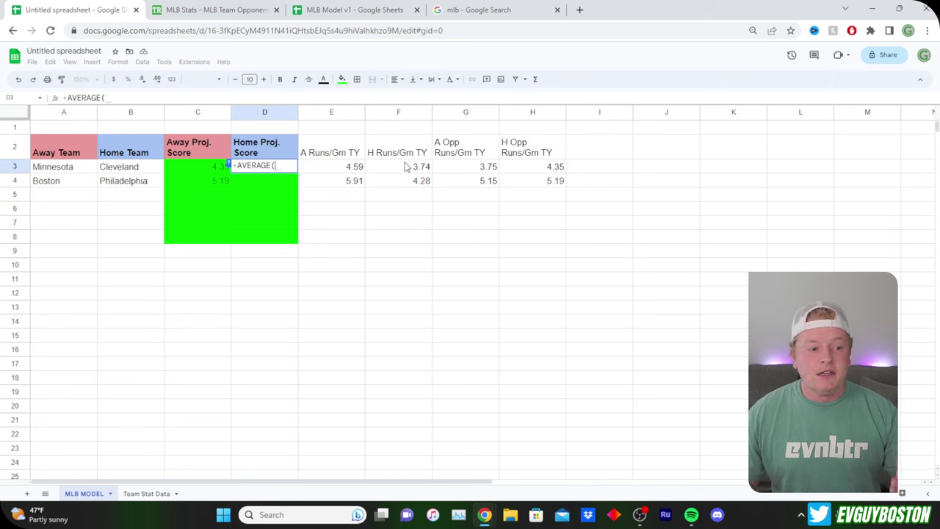
click(406, 167)
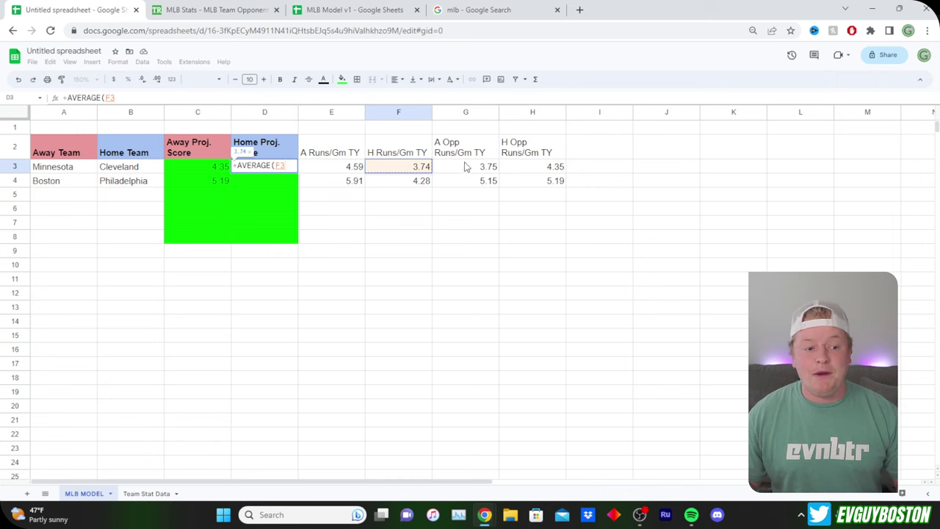
click(464, 170)
click(415, 168)
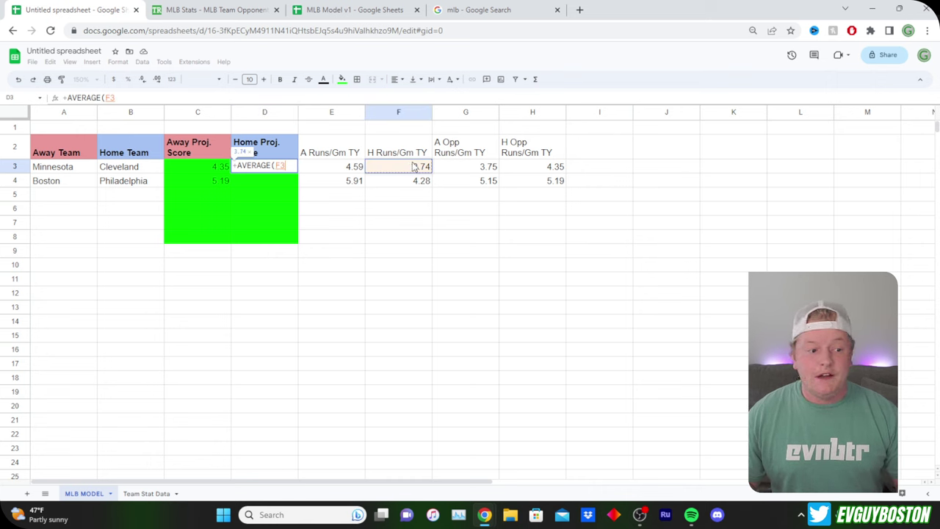
text(,)
click(465, 169)
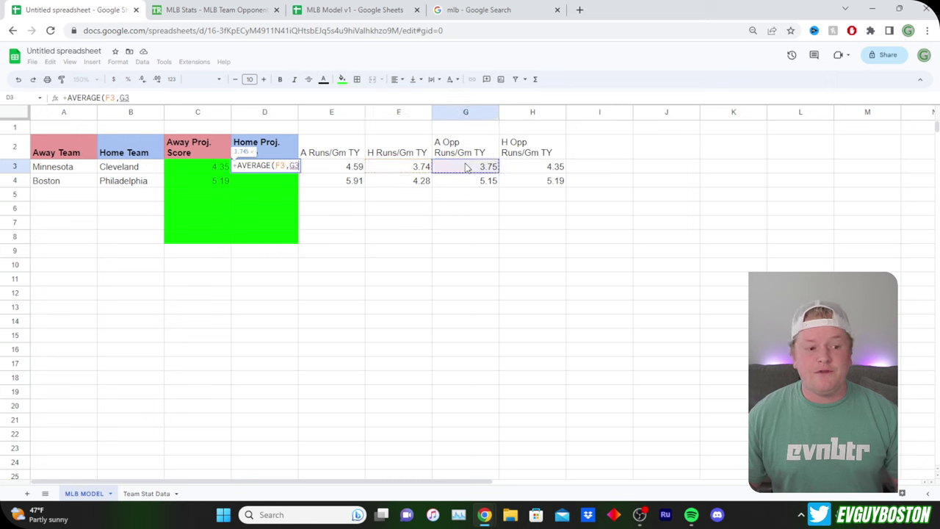
key(Return)
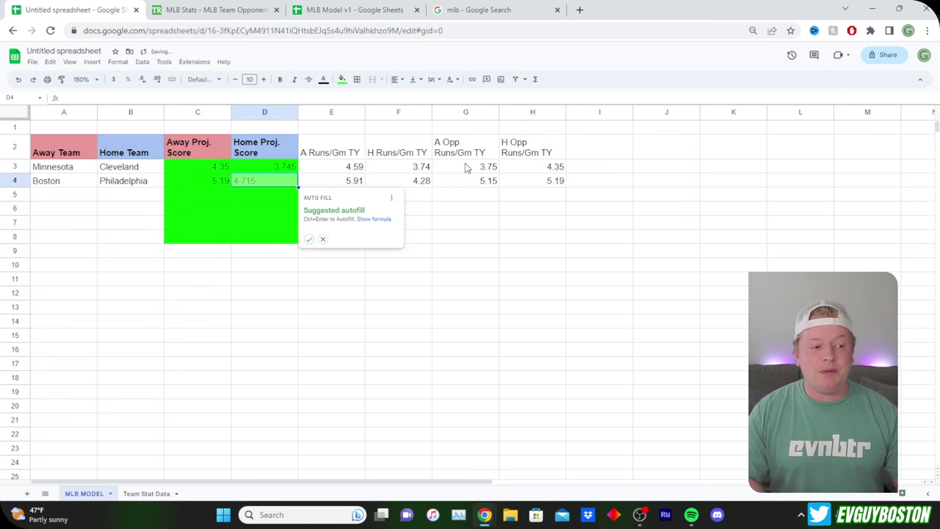
- Copy the D3 home projected score formula down to D4
key(Up)
key(ctrl+c)
key(Down)
key(ctrl+v)
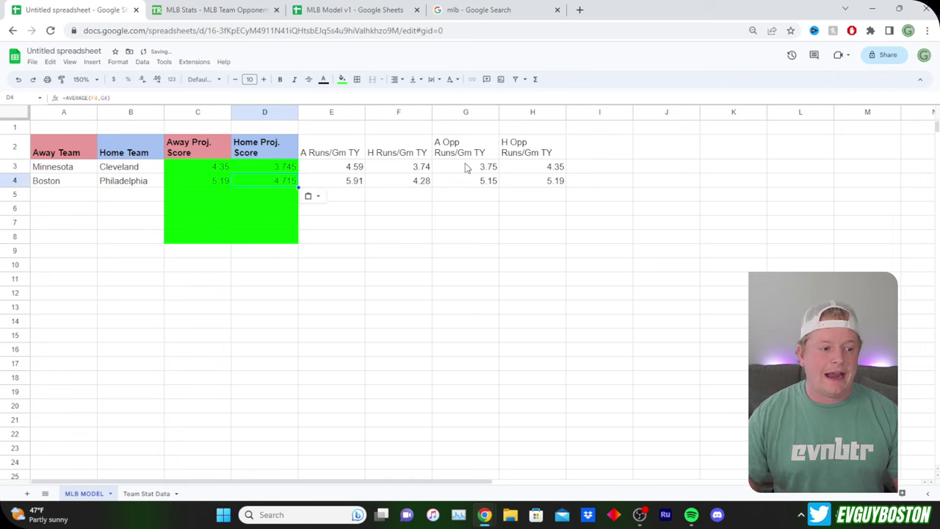
- Format the projected scores in C3:D4 as numbers with two decimal places
drag(211, 175, 237, 183)
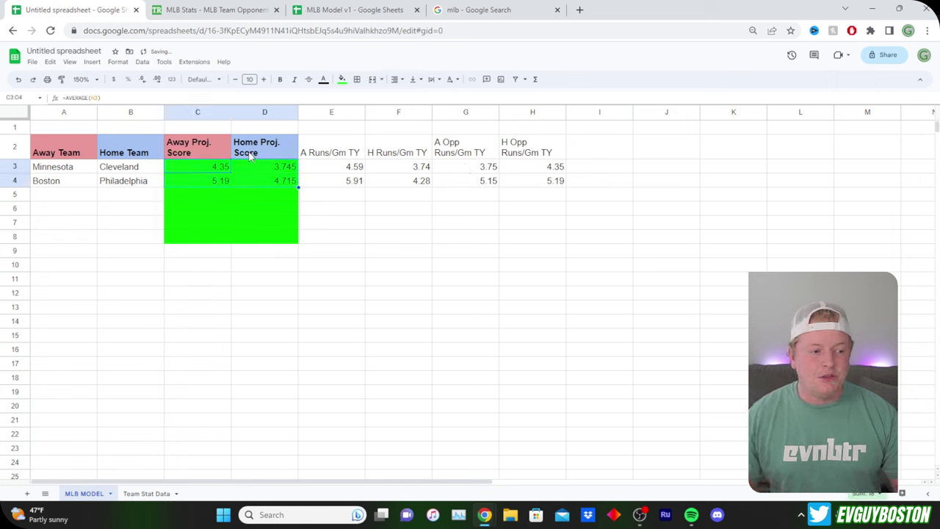
click(171, 79)
click(189, 110)
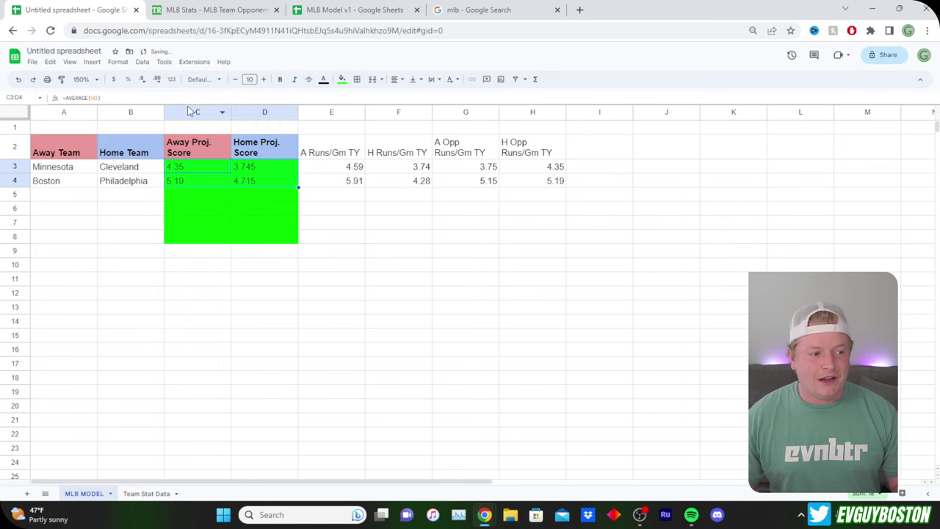
click(171, 80)
click(189, 130)
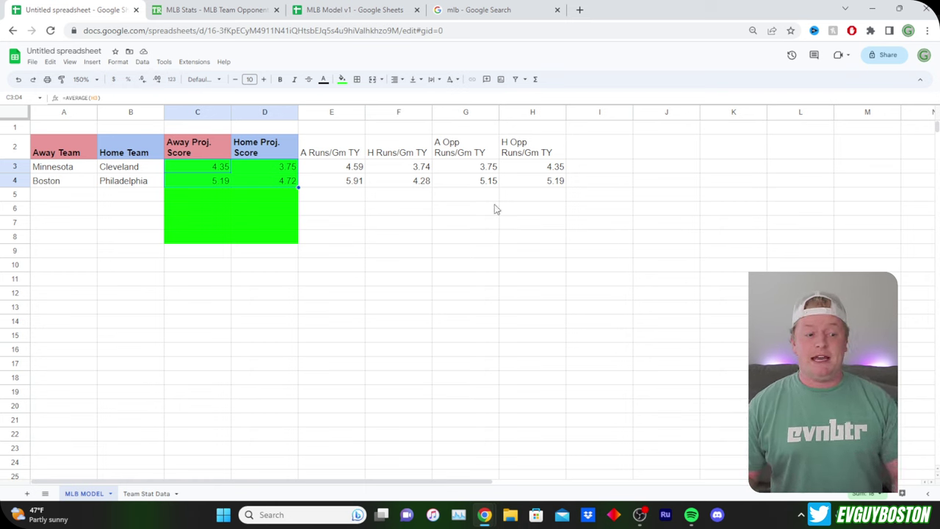
- Copy the A Runs/Gm TY header into I2 and change it to "A Runs/Gm Away"
click(331, 151)
key(ctrl+c)
click(583, 155)
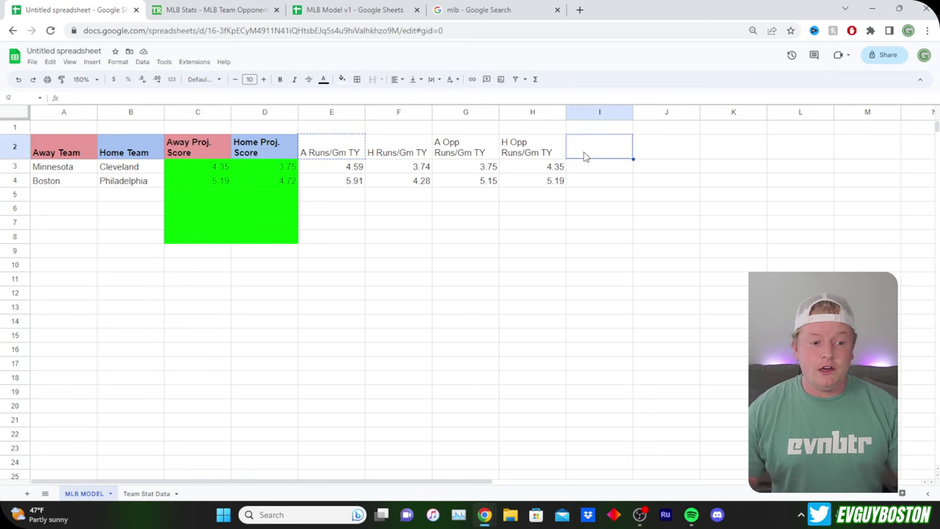
key(ctrl+v)
click(101, 97)
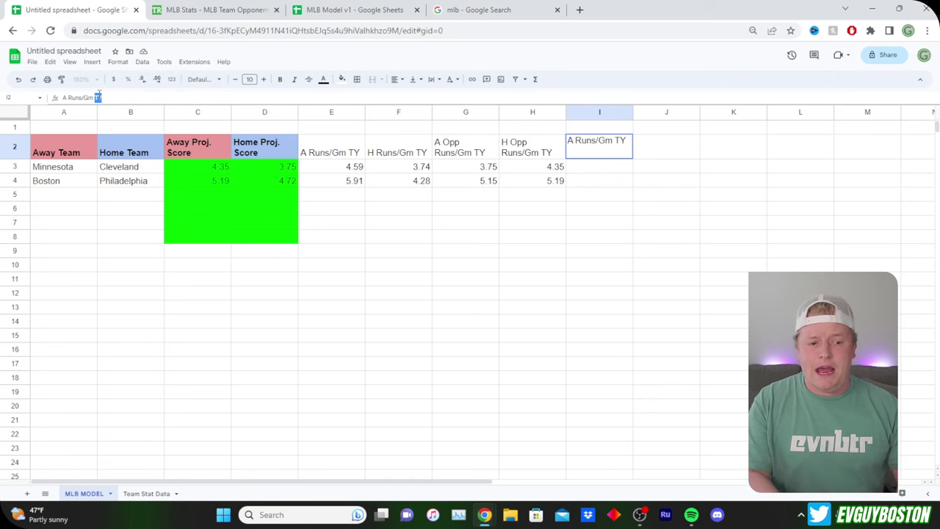
text(Away)
key(Tab)
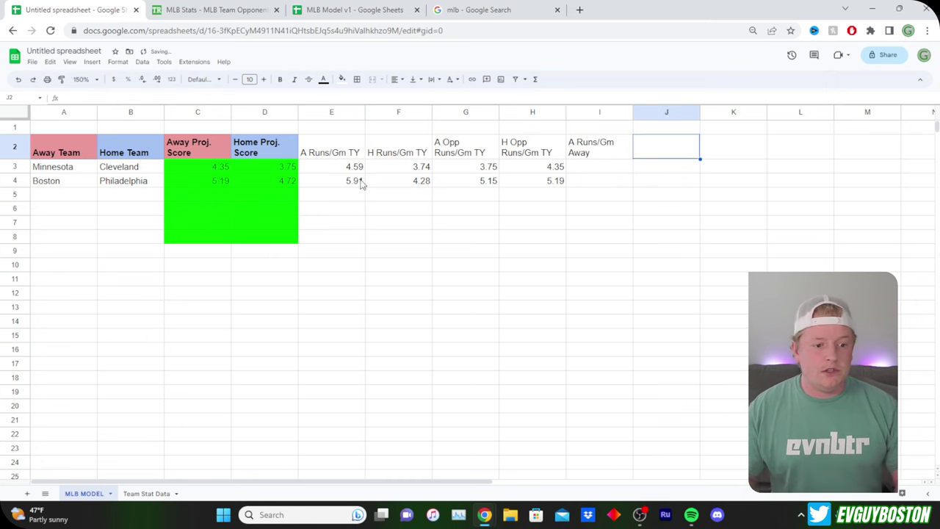
- Review the Team Runs/Game table on the Team Stat Data sheet, and check the E3 lookup and projected scores on MLB MODEL
click(502, 172)
click(591, 171)
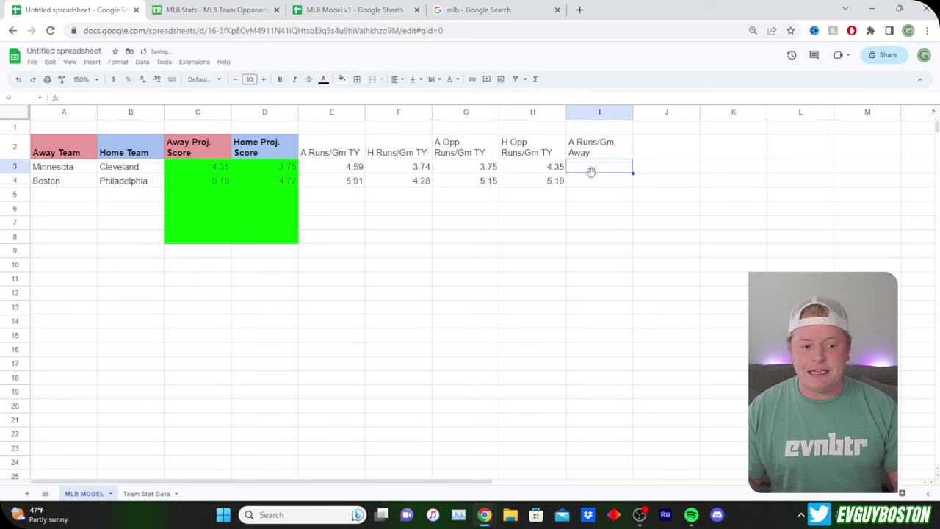
click(147, 494)
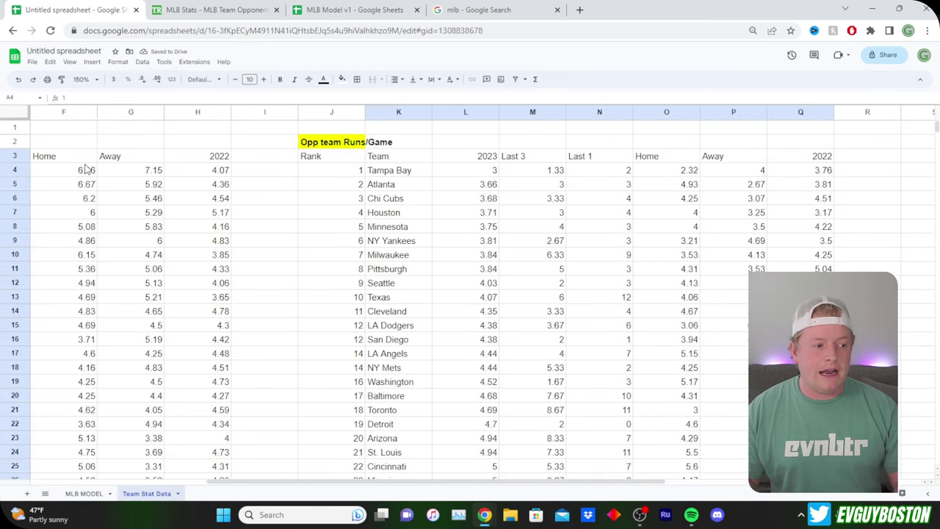
drag(373, 483, 197, 484)
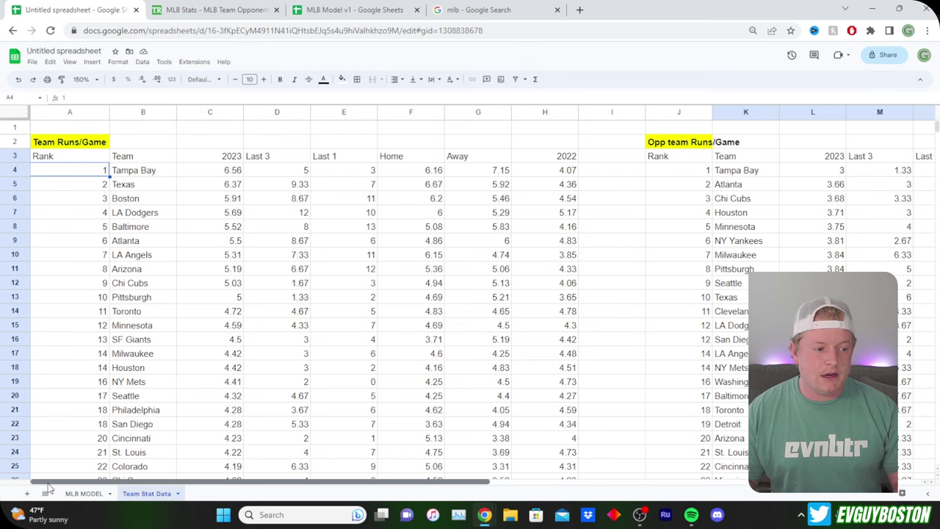
drag(125, 158, 570, 243)
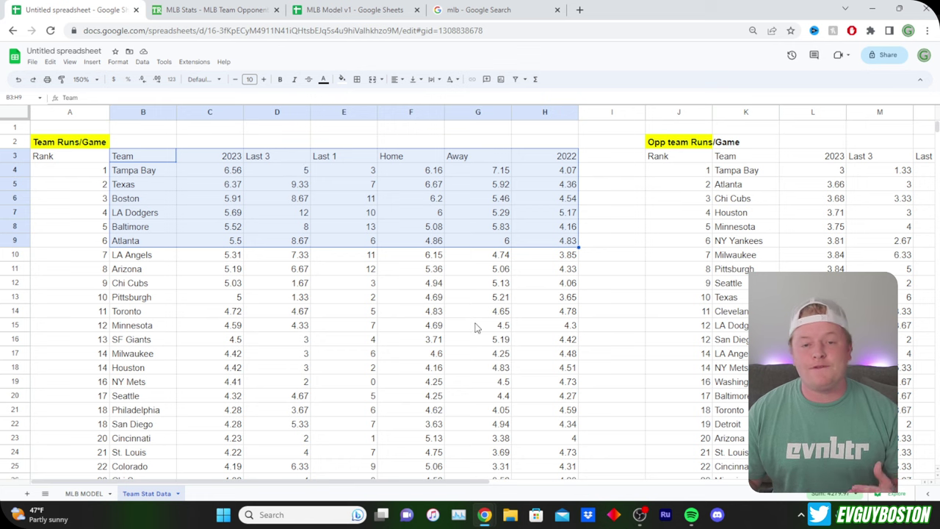
click(93, 499)
click(354, 169)
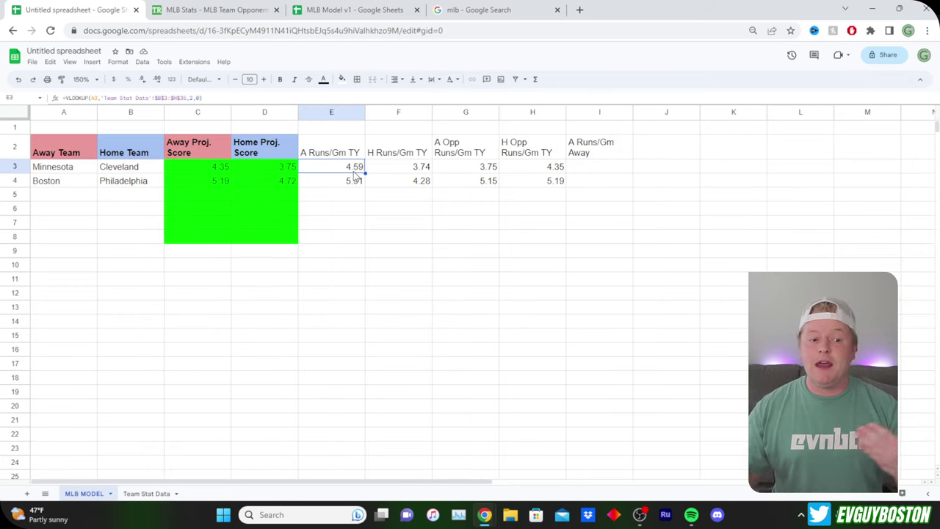
drag(219, 173, 254, 180)
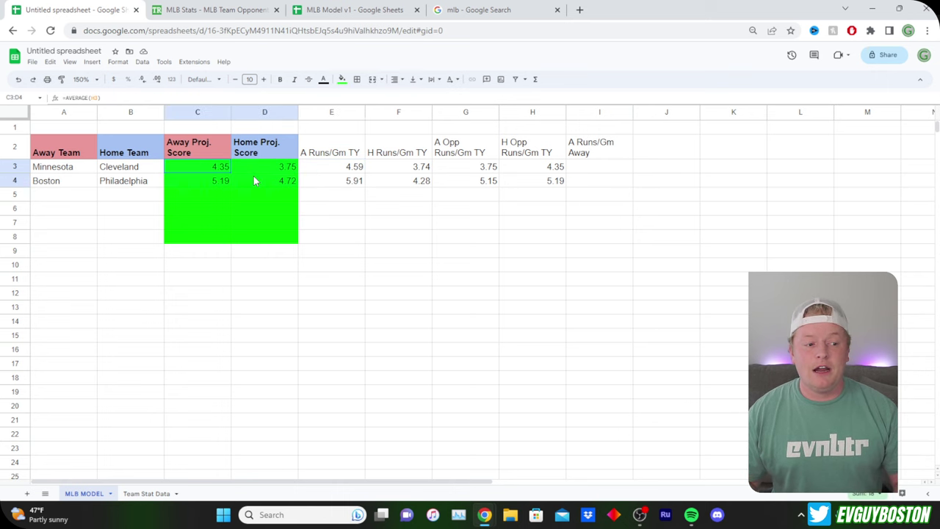
- Insert two blank columns between Home Proj. Score and A Runs/Gm TY
click(356, 111)
right_click(344, 112)
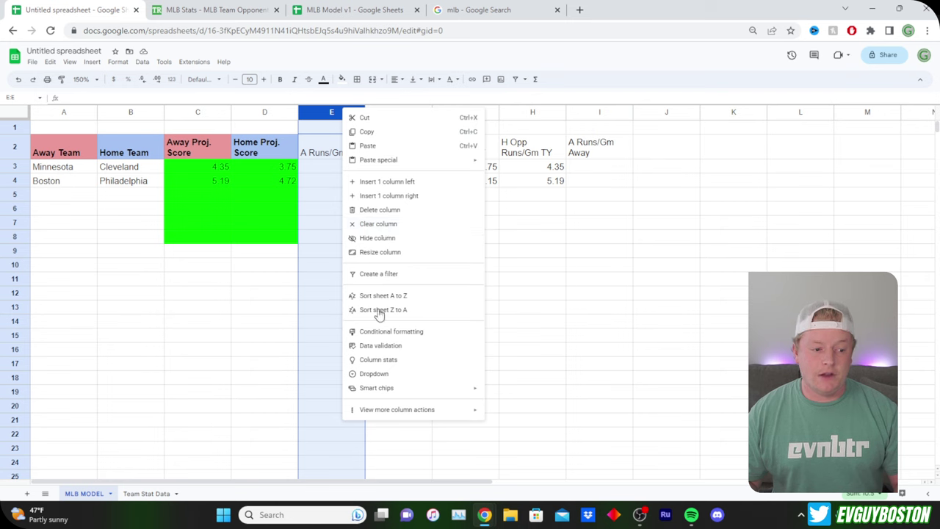
click(384, 181)
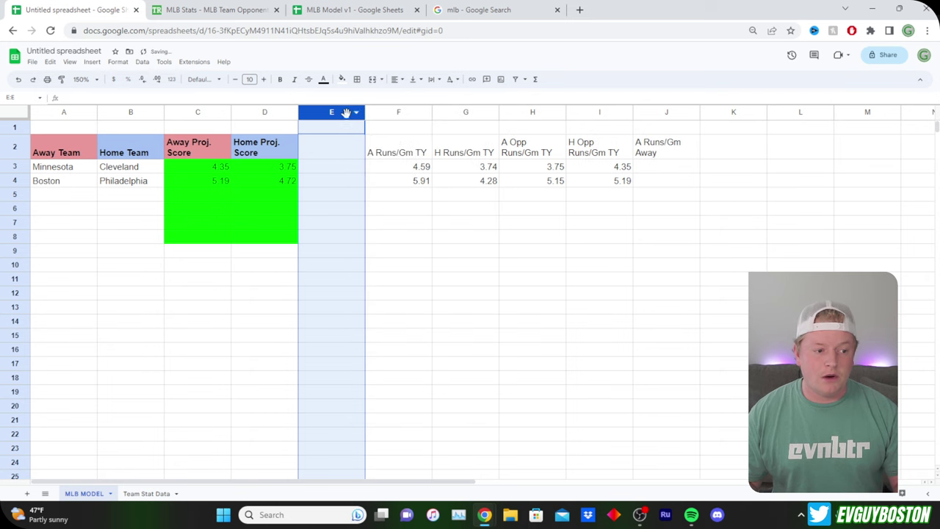
right_click(346, 113)
click(387, 188)
- Enter an IF formula in E3 that returns home team B3 if D3 is greater than C3, otherwise away team A3
click(358, 168)
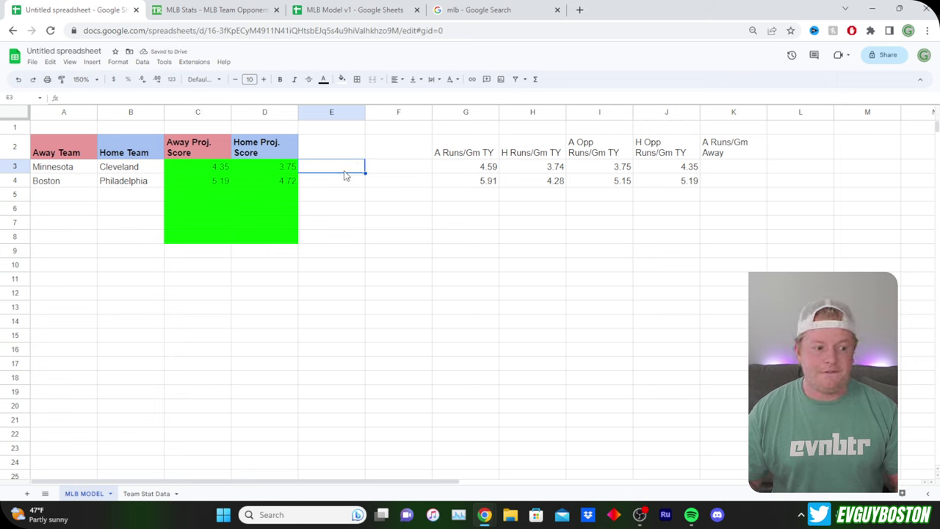
text(=IF()
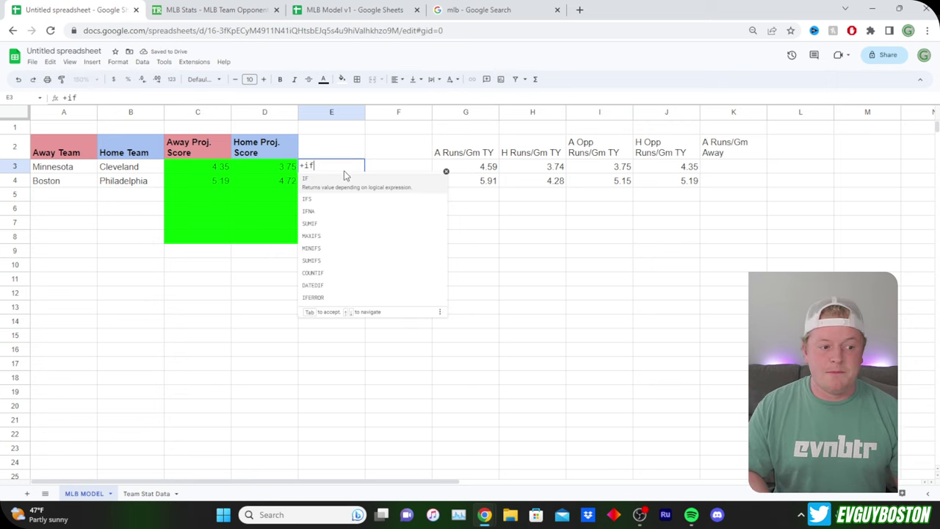
key(Left)
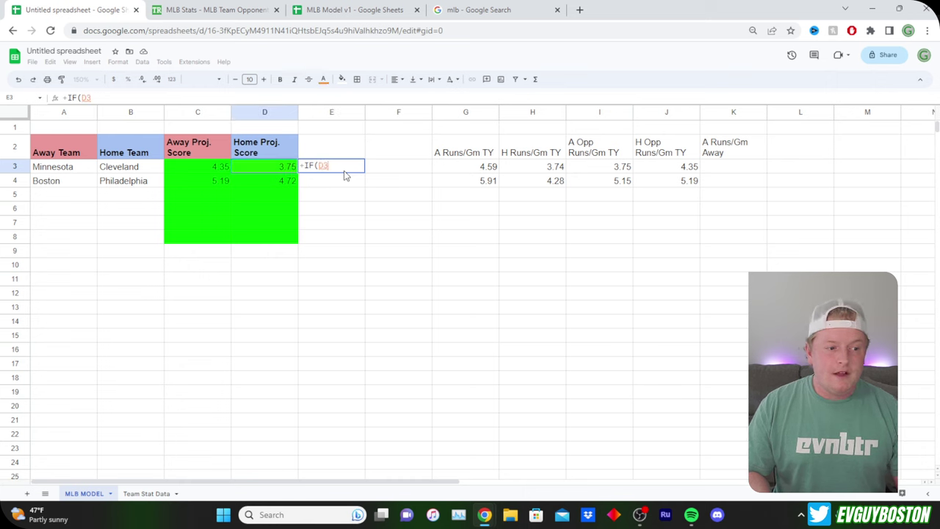
text(>)
key(Left)
key(Left)
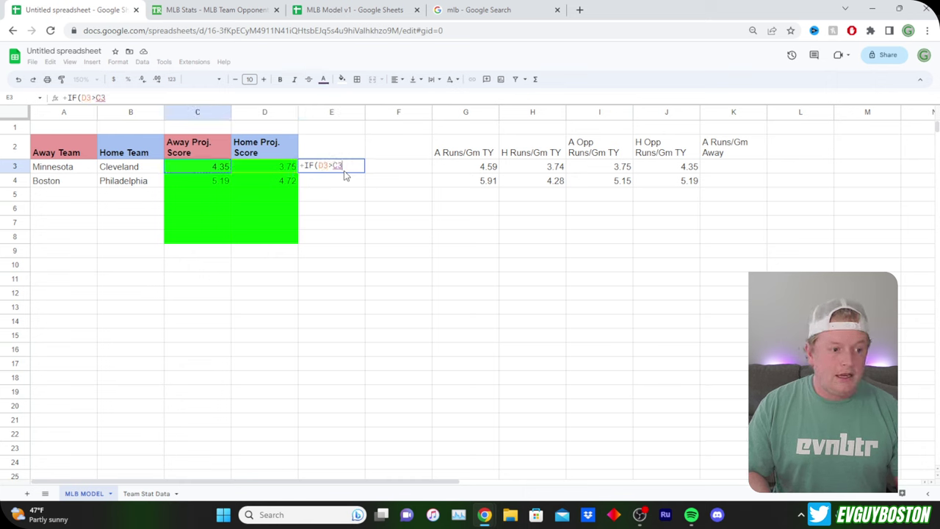
text(,)
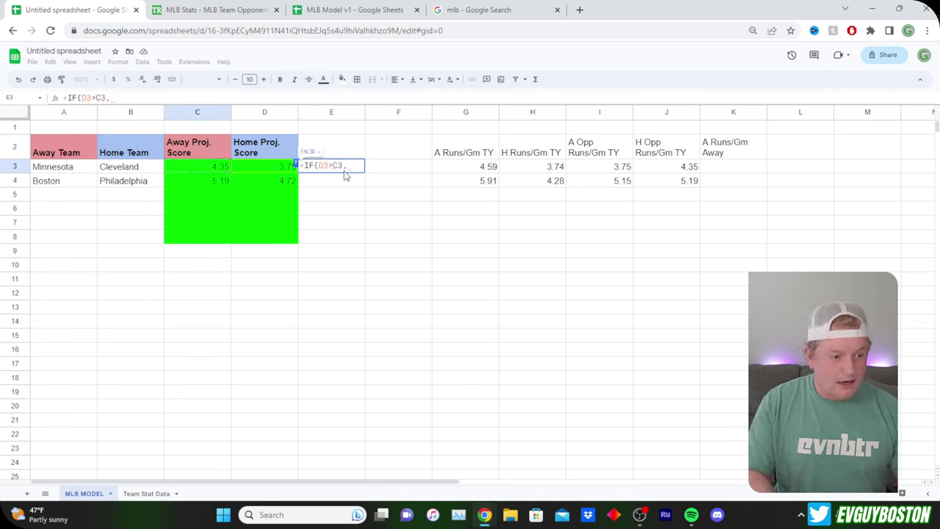
click(136, 172)
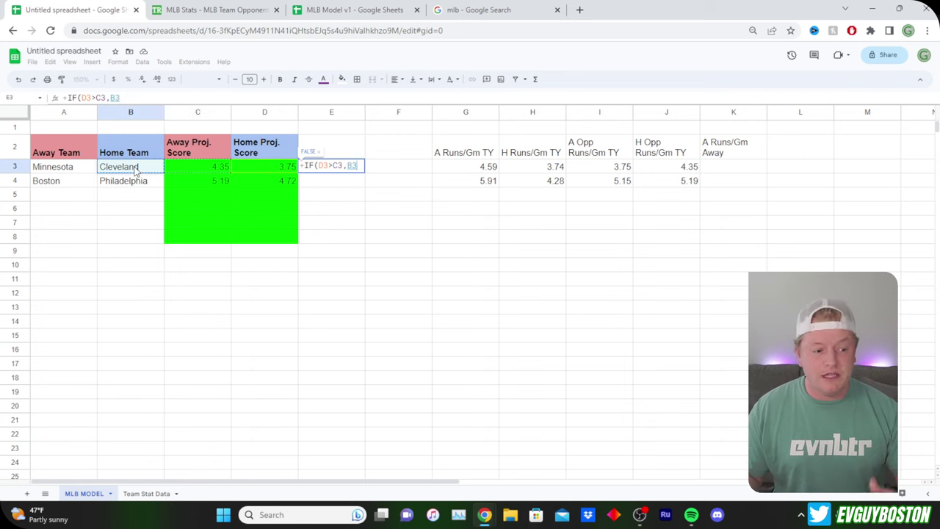
text(,)
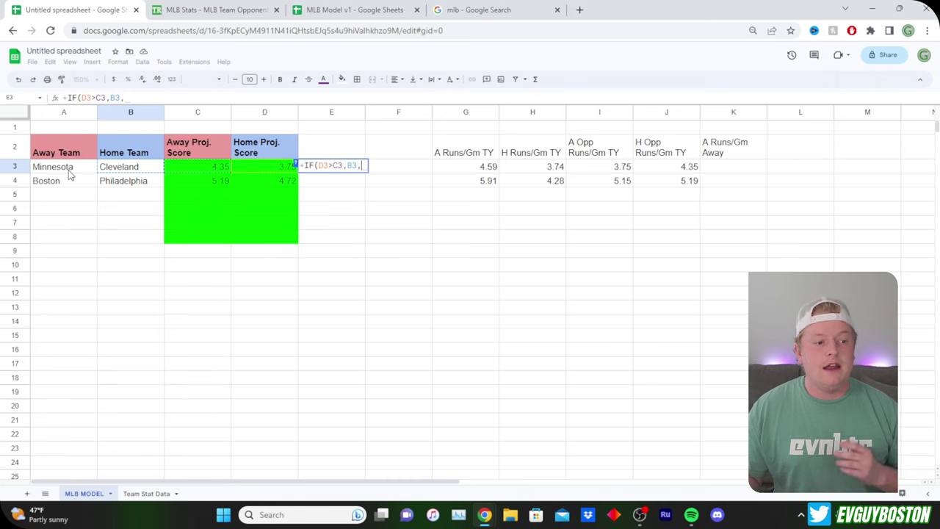
click(71, 174)
key(Return)
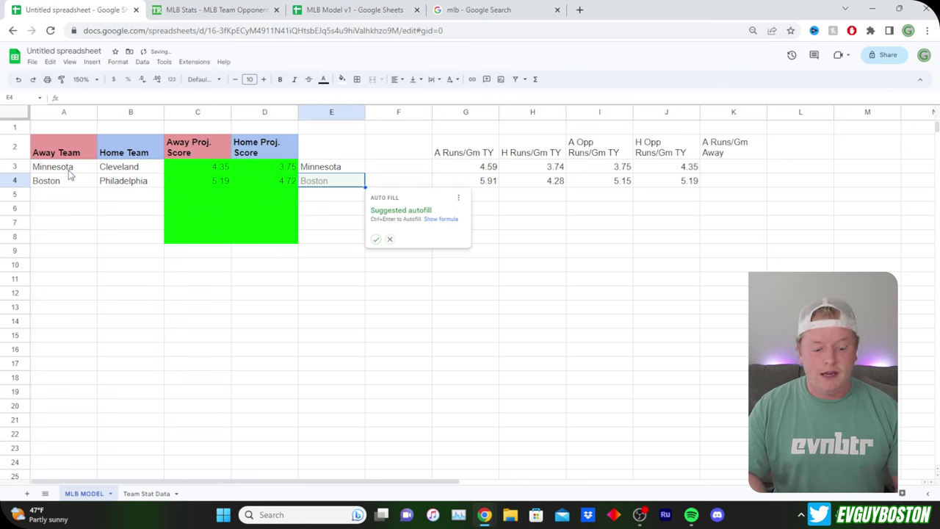
- Dismiss the suggested autofill and copy the E3 winner formula down to E4
key(BackSpace)
click(333, 168)
key(ctrl+c)
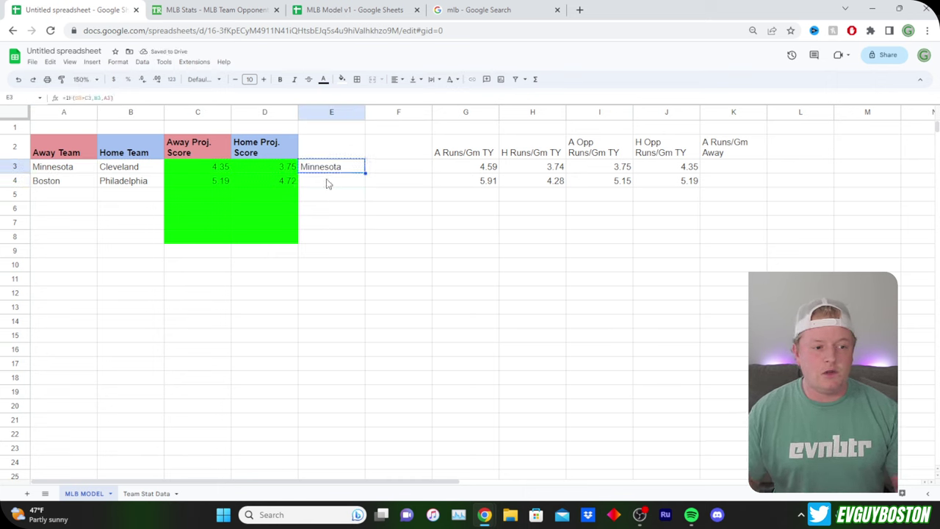
click(325, 183)
key(ctrl+v)
- Replace the B3 and A3 results in E3's IF formula with the texts "HOME" and "AWAY"
key(Up)
key(Return)
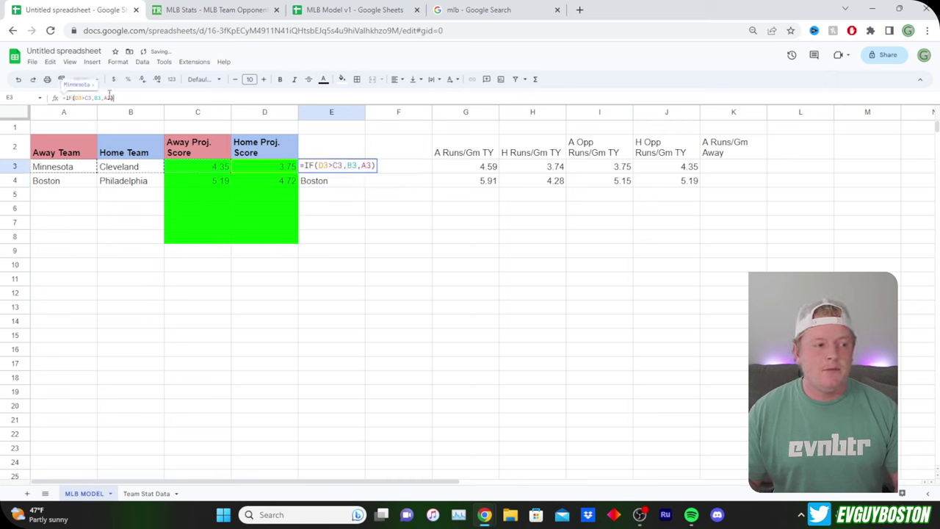
drag(317, 165, 342, 165)
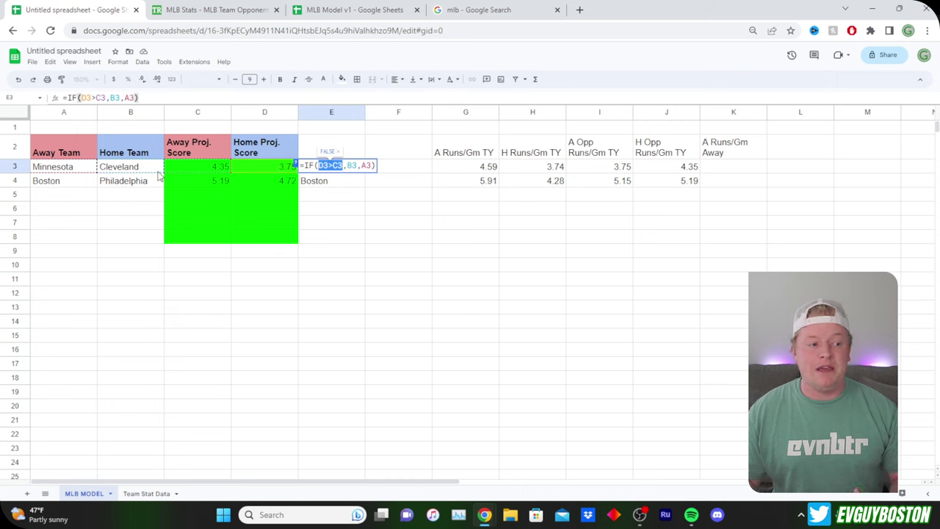
double_click(352, 166)
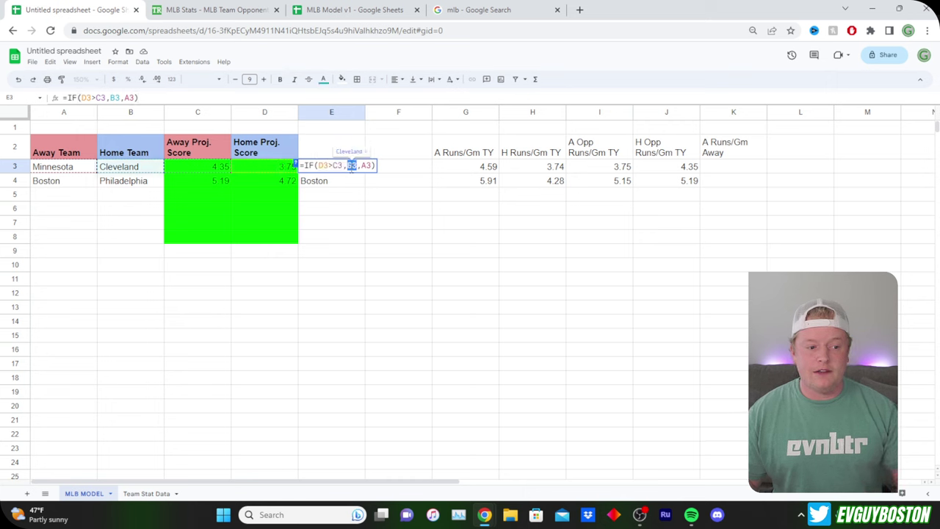
text("HOME",)
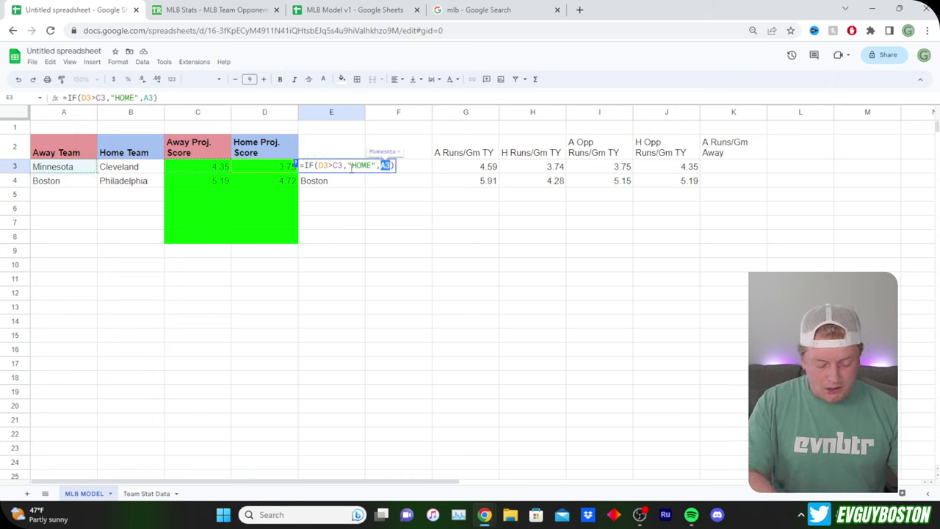
text("AWAY")
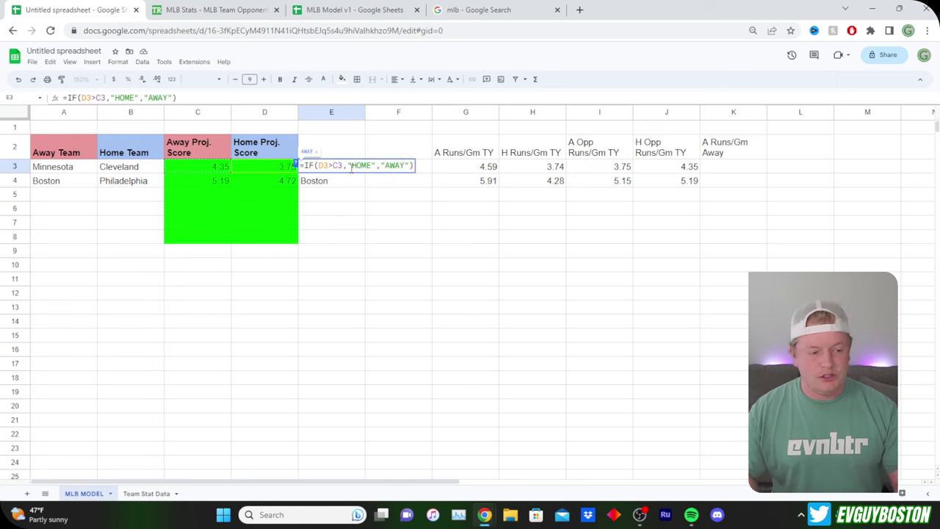
key(Return)
- Change the true result in E3's IF formula to "MILK"
click(352, 171)
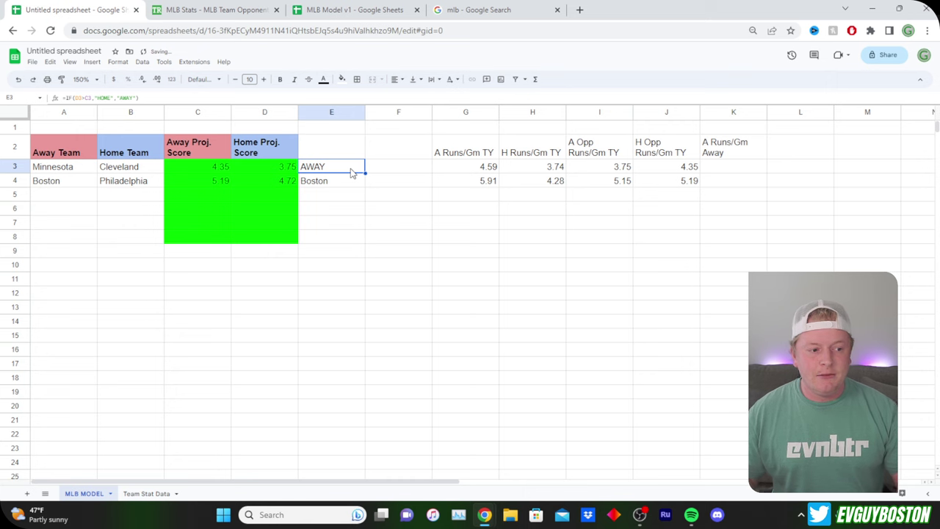
double_click(105, 97)
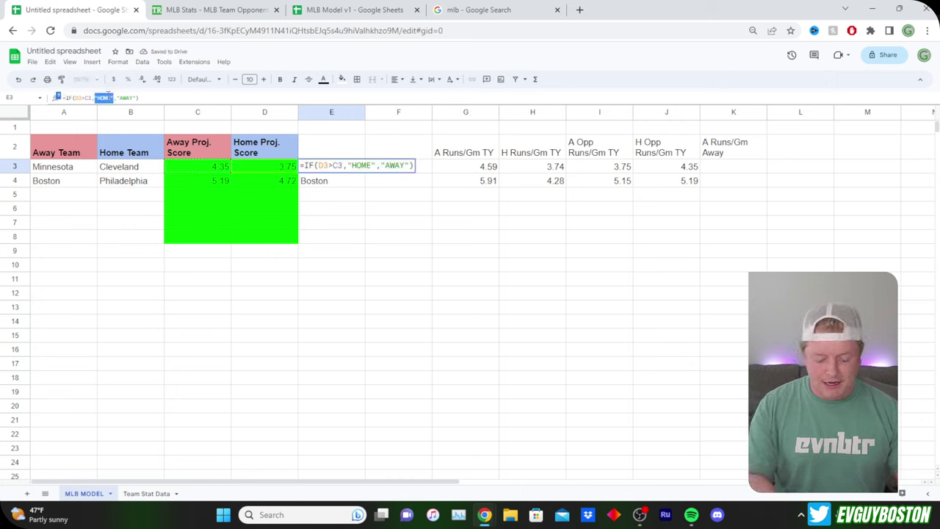
key(BackSpace)
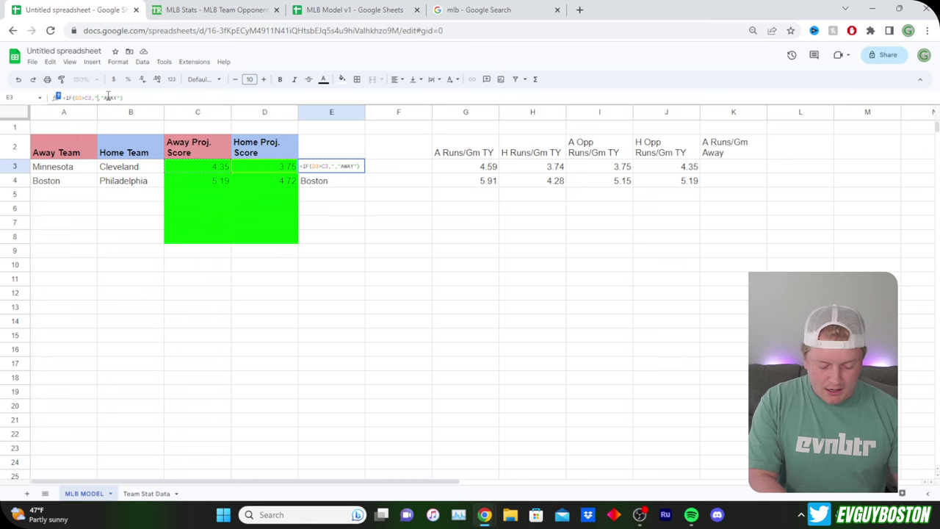
text(HOME)
key(Return)
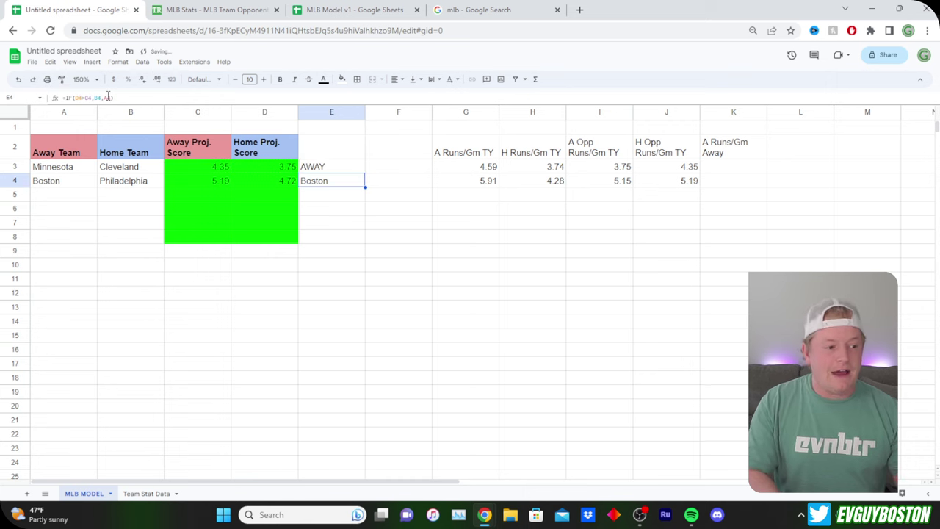
- Change the false result in E3's IF formula to "COOKIES"
click(338, 169)
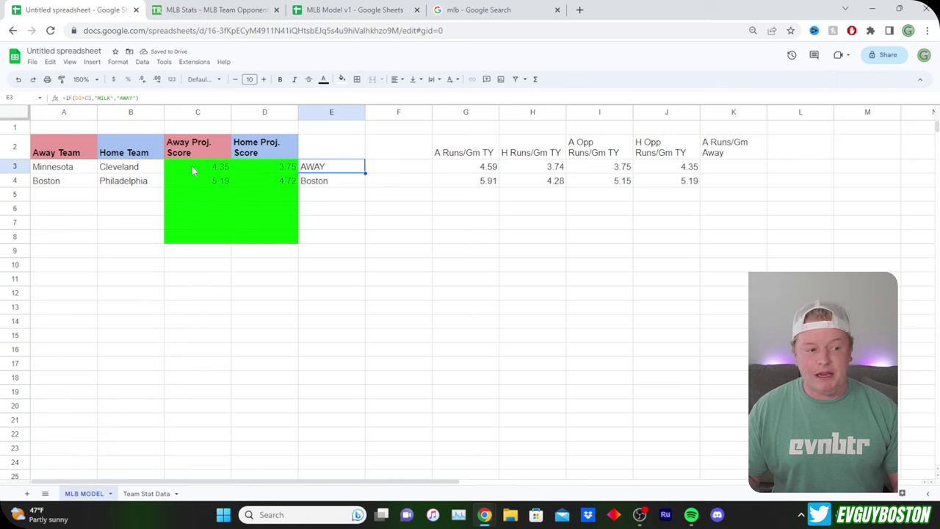
click(133, 98)
double_click(126, 98)
text(COOKIES)
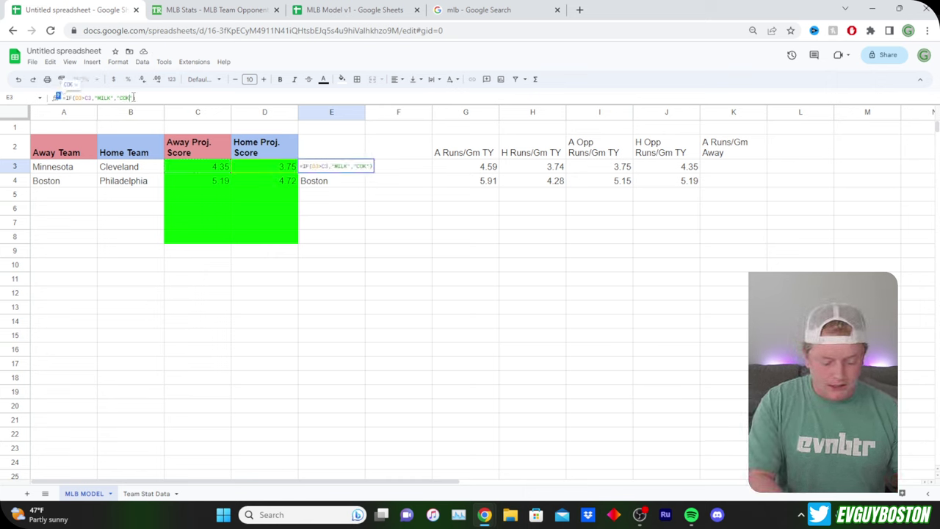
key(Tab)
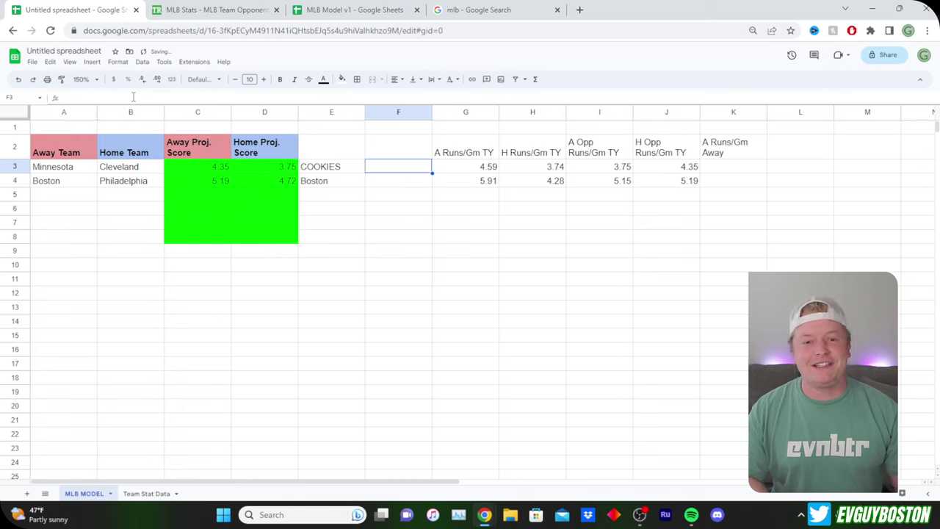
- Replace the "MILK" and "COOKIES" results in E3's IF formula with the team cells B3 and A3
key(Left)
click(133, 98)
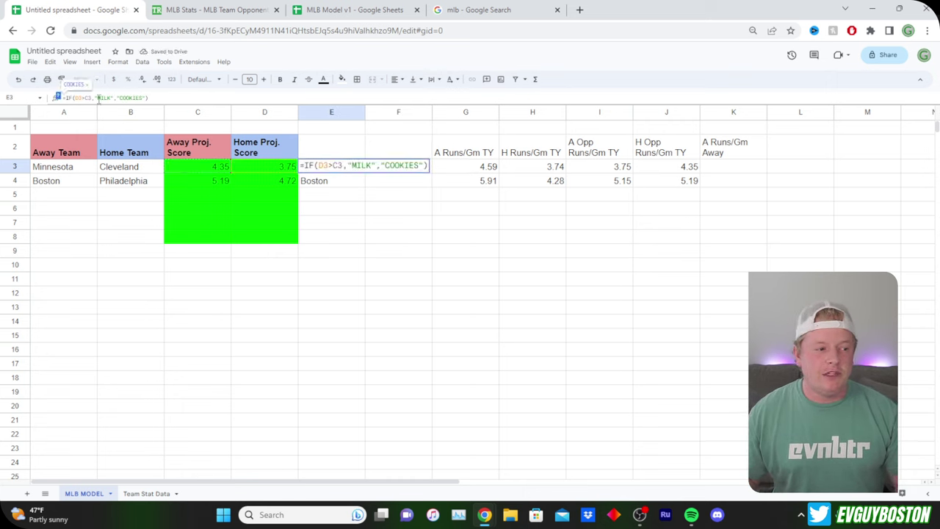
drag(347, 166, 376, 165)
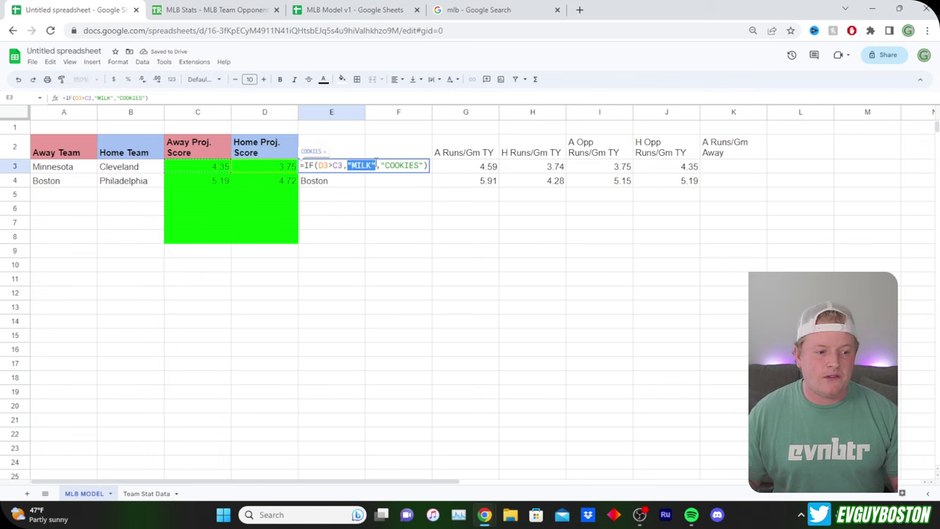
text(b3)
double_click(380, 171)
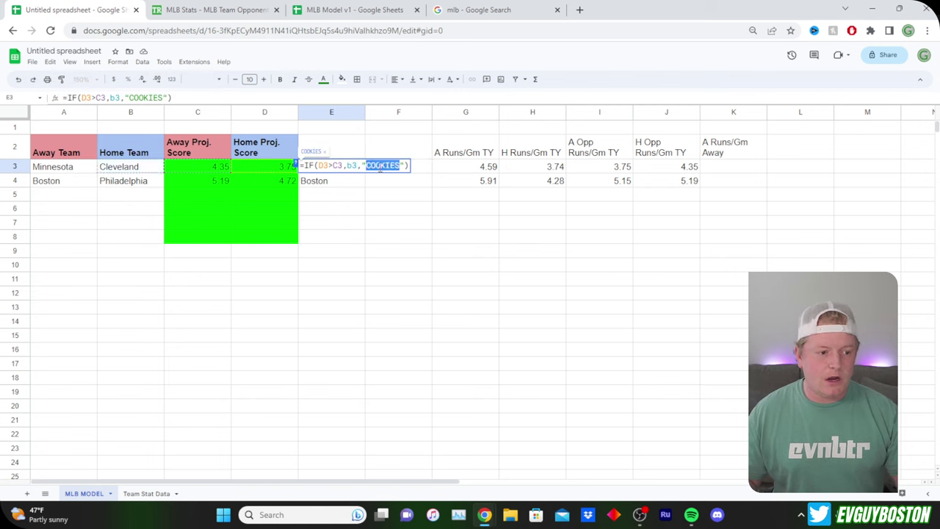
key(BackSpace)
key(Delete)
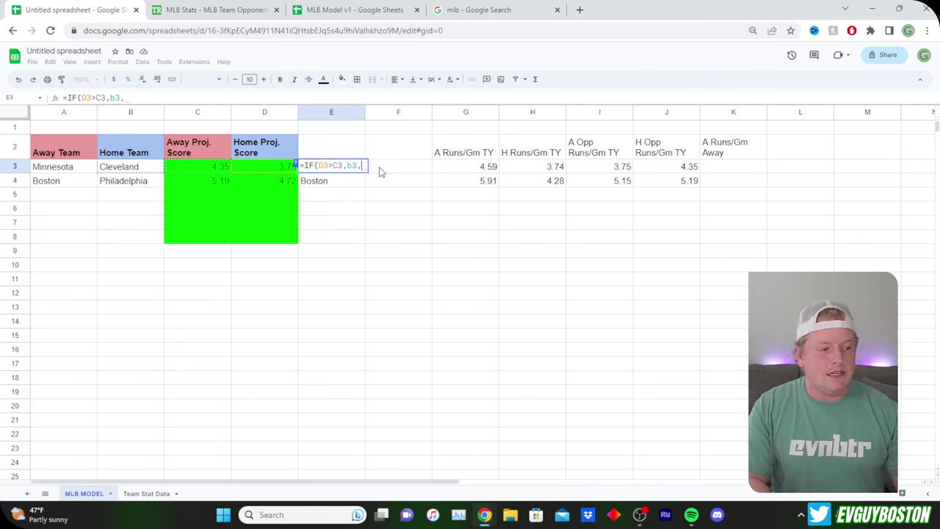
text(a3))
key(Return)
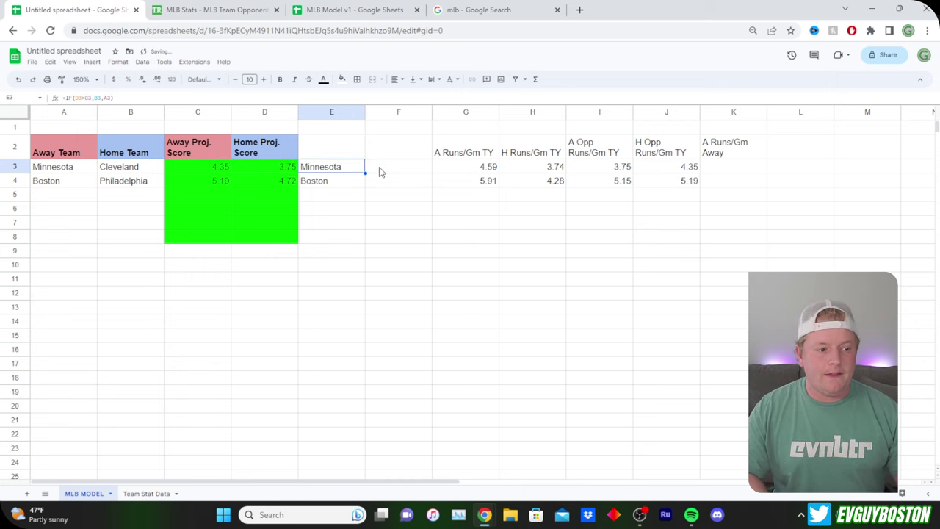
- Add the column headers "Moneyline Lean" in E2 and "Proj. total" in F2
key(Up)
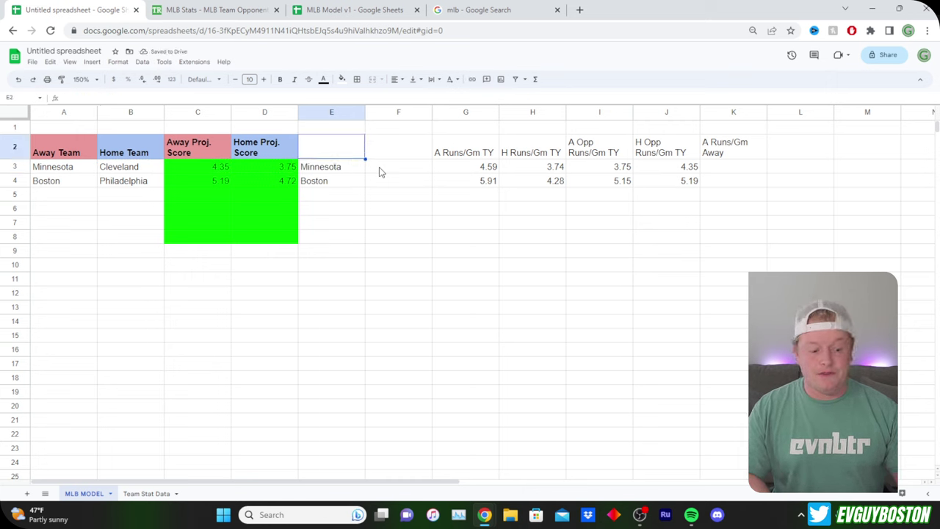
text(Moneyline Lean)
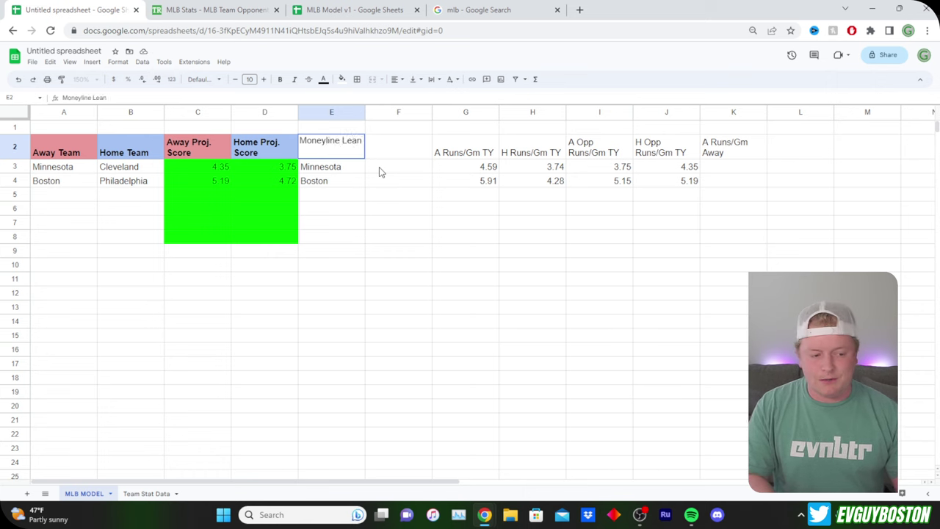
key(Return)
key(Up)
key(Right)
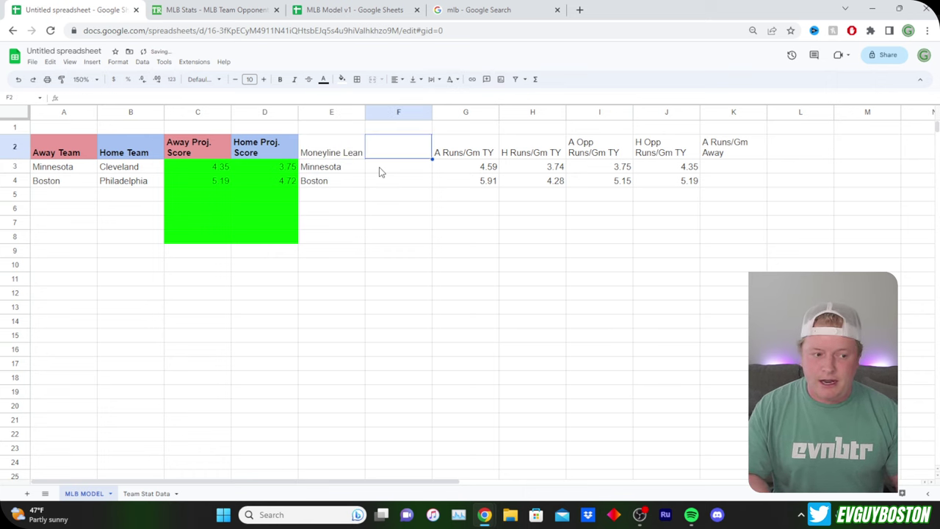
text(P)
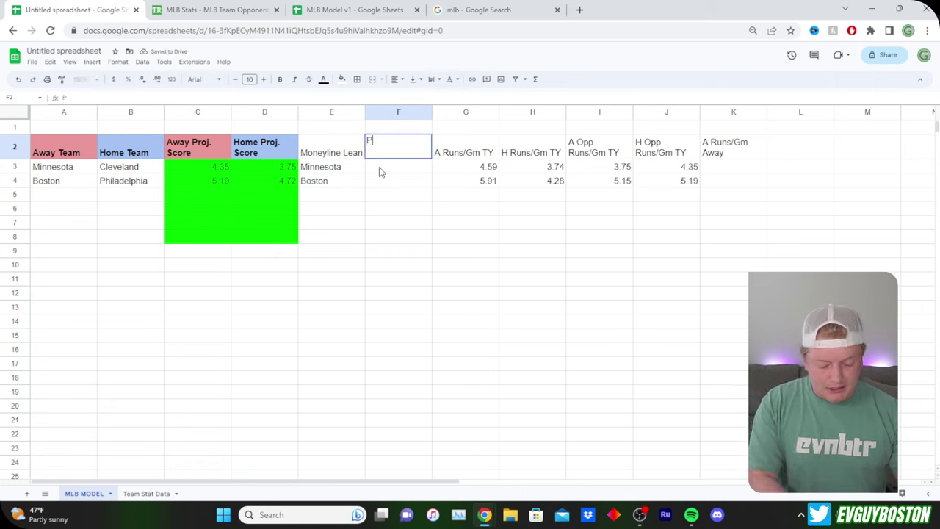
text(roj. total)
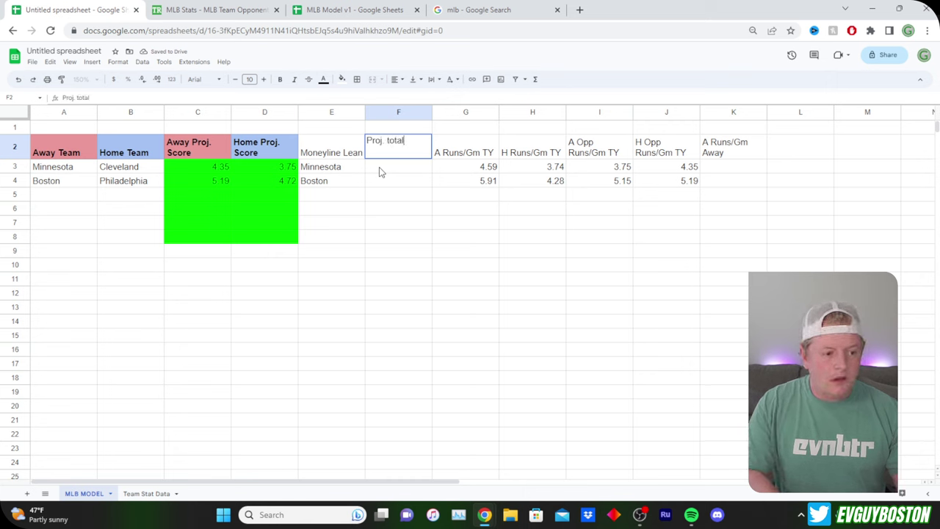
key(Return)
- Sum the projected scores C3:D3 in F3 and accept the suggested autofill for F4
text(=)
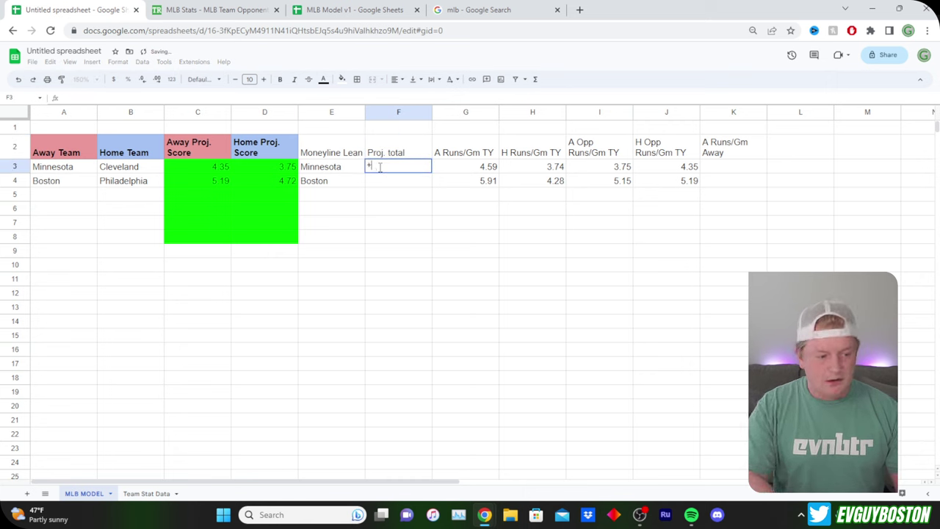
text(sum)
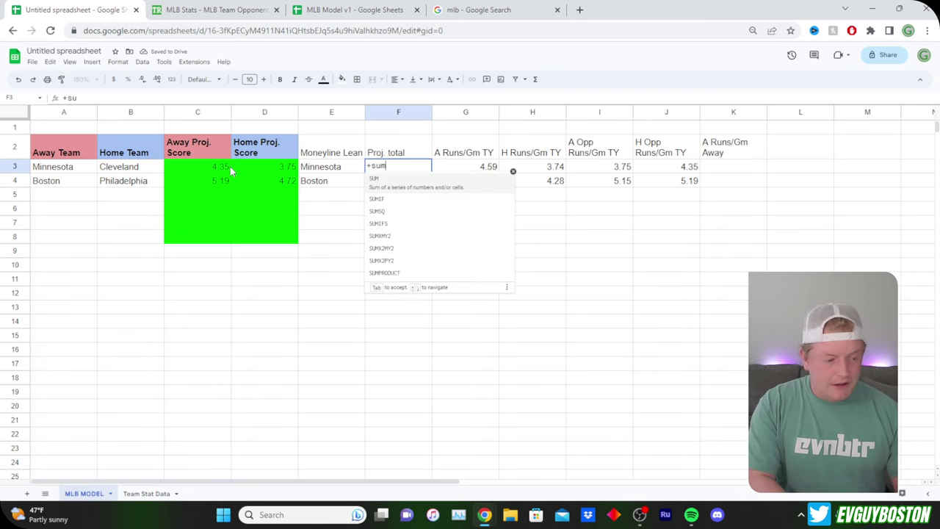
key(Tab)
drag(230, 170, 254, 167)
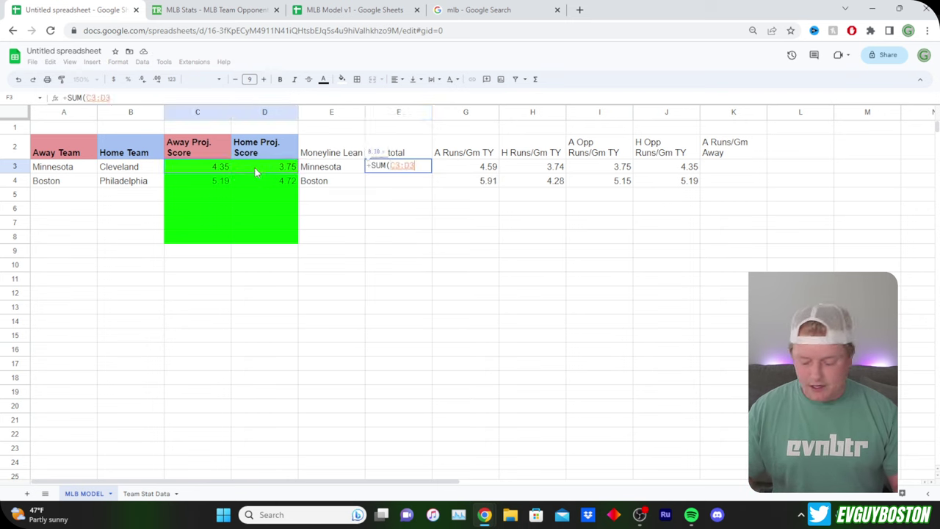
key(Return)
click(443, 239)
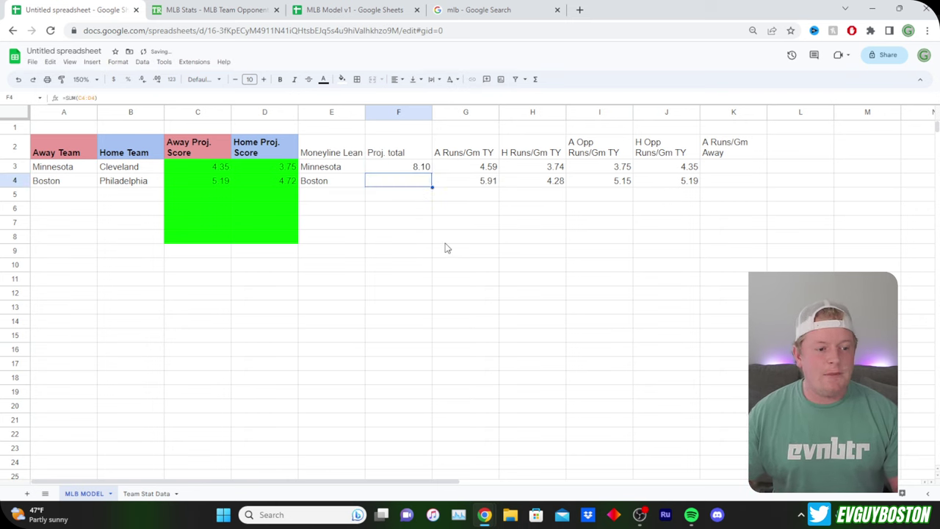
click(445, 241)
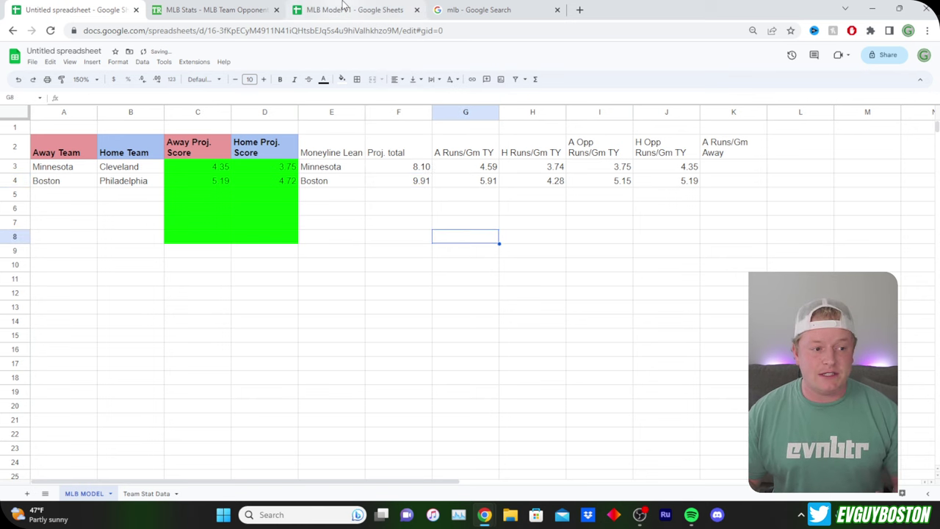
- Compare the game totals in the MLB Model v1 spreadsheet's Game Model and Game Import sheets with the projected totals in F3 and F4
click(343, 8)
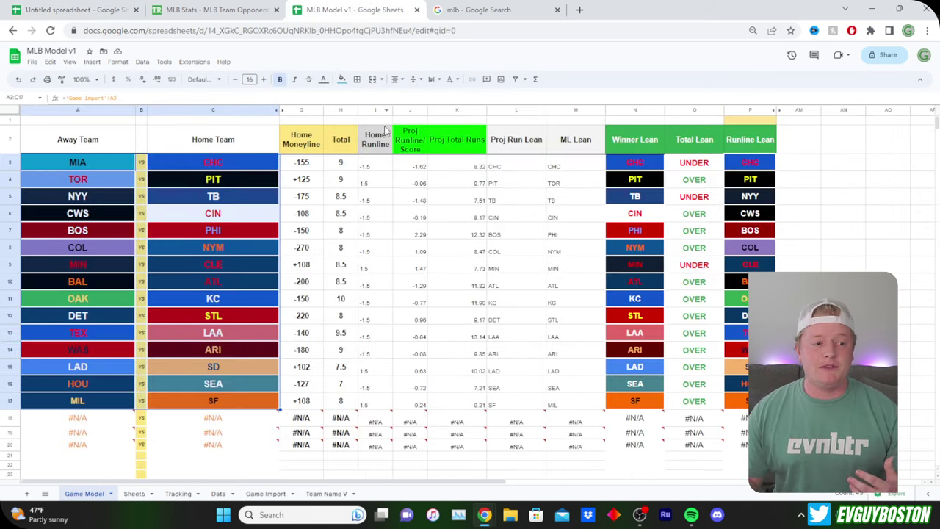
click(342, 168)
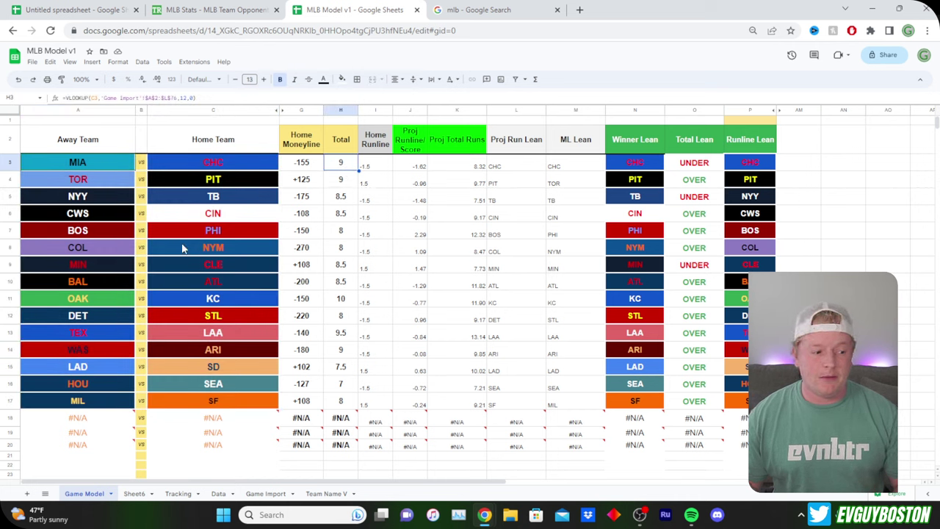
click(348, 268)
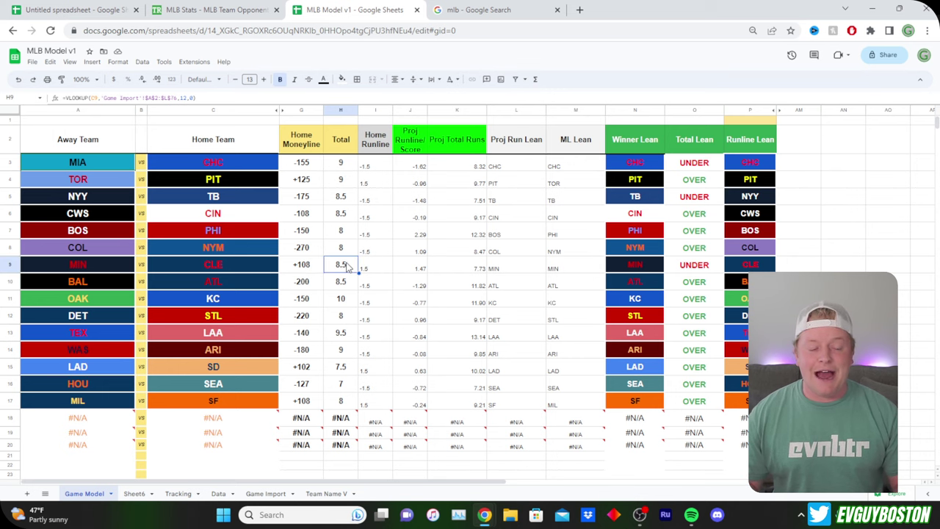
click(266, 494)
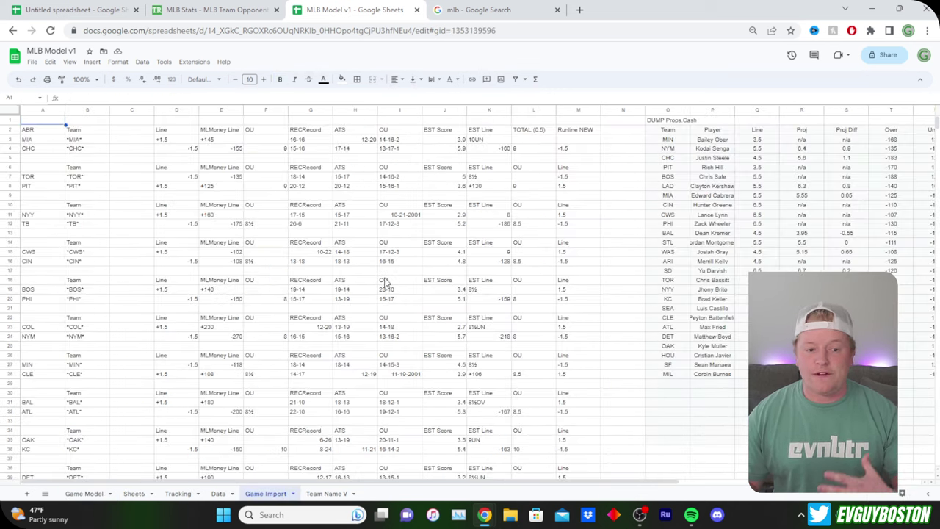
click(87, 494)
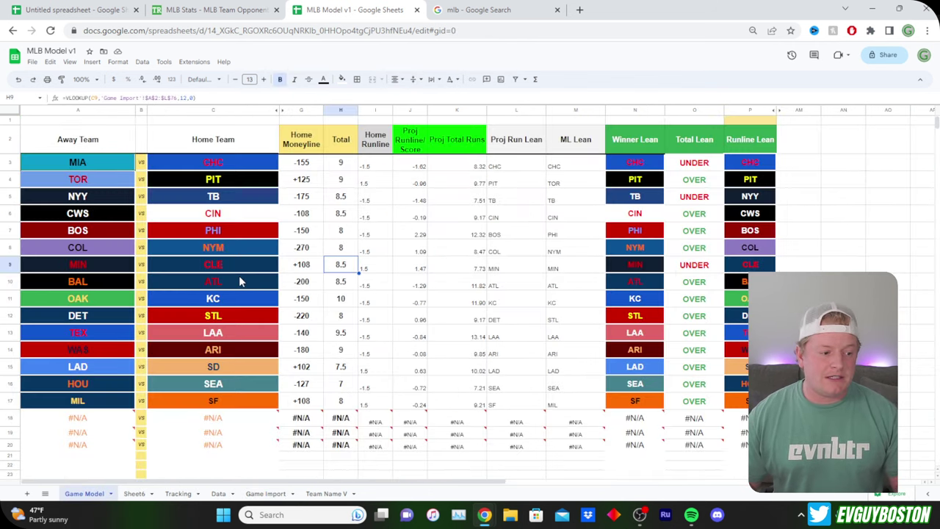
click(344, 231)
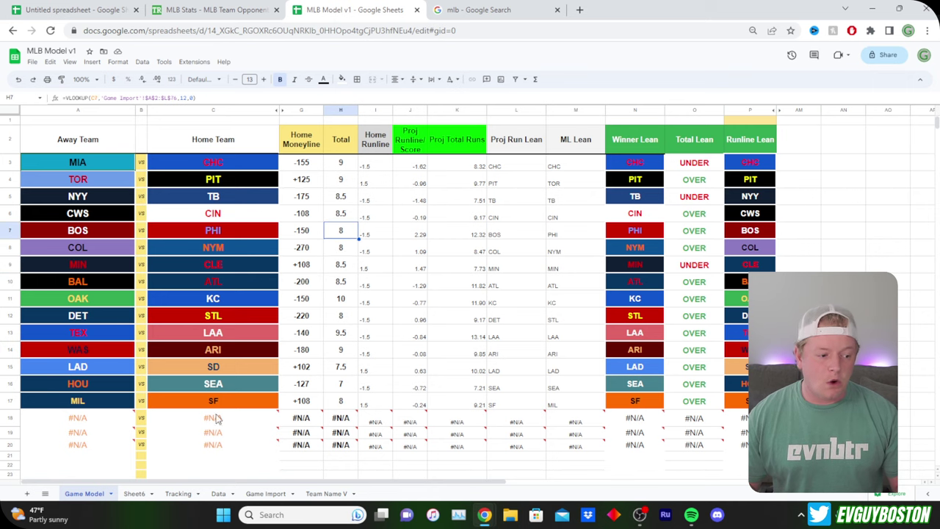
click(77, 8)
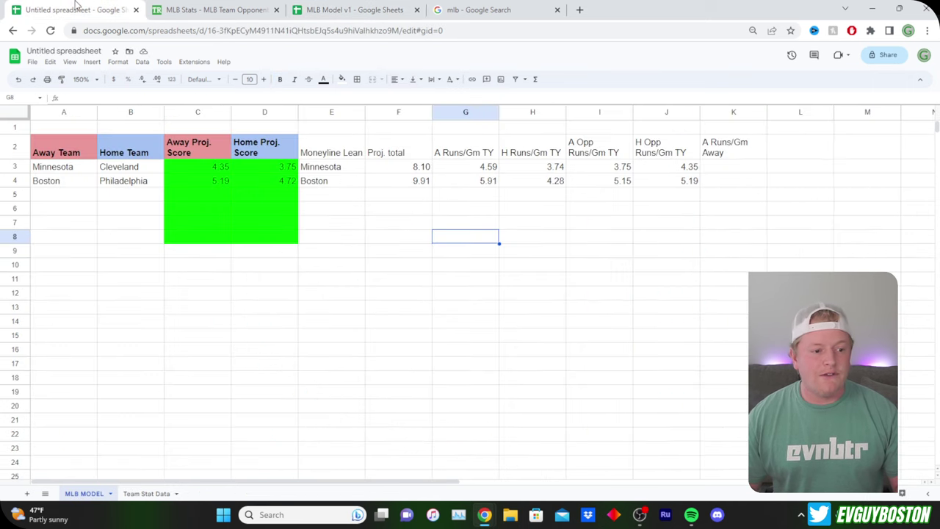
drag(422, 182, 421, 169)
click(421, 171)
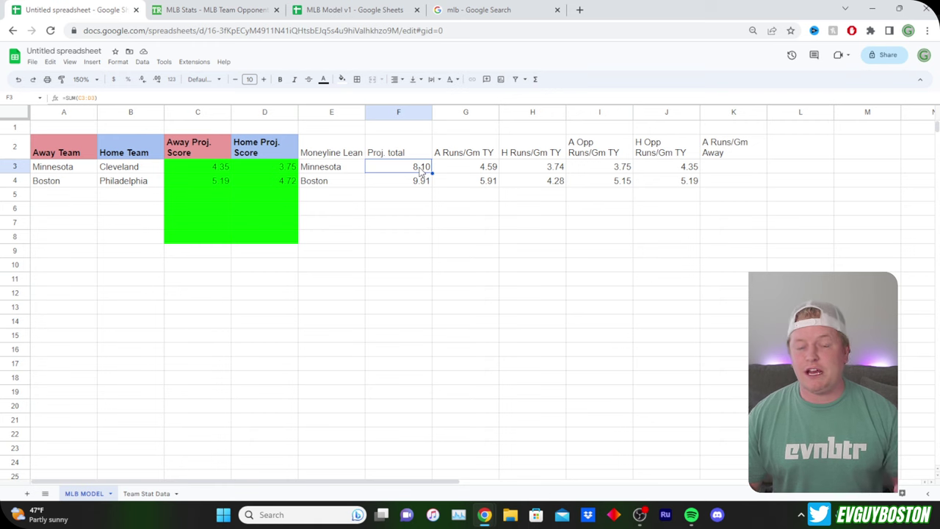
click(422, 180)
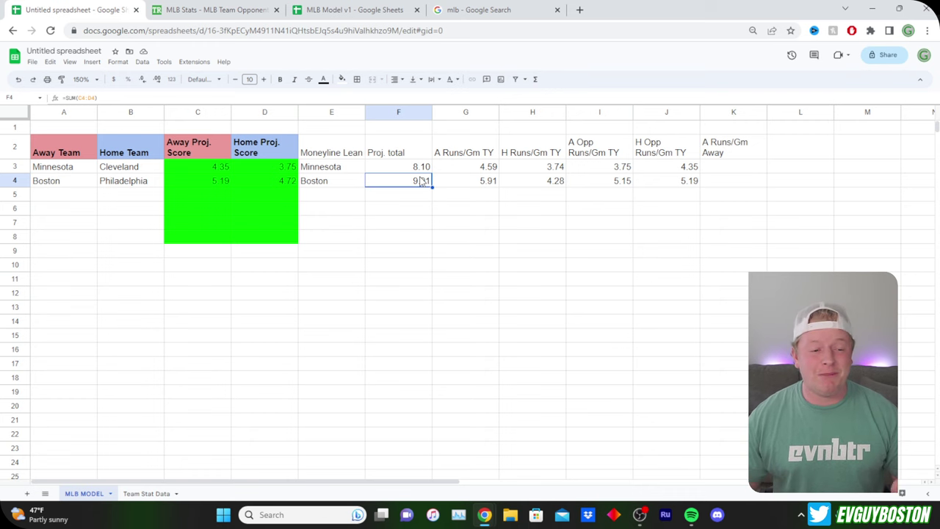
- Hide the runs-per-game stat columns G to K on the MLB MODEL sheet
drag(719, 155, 774, 136)
click(724, 140)
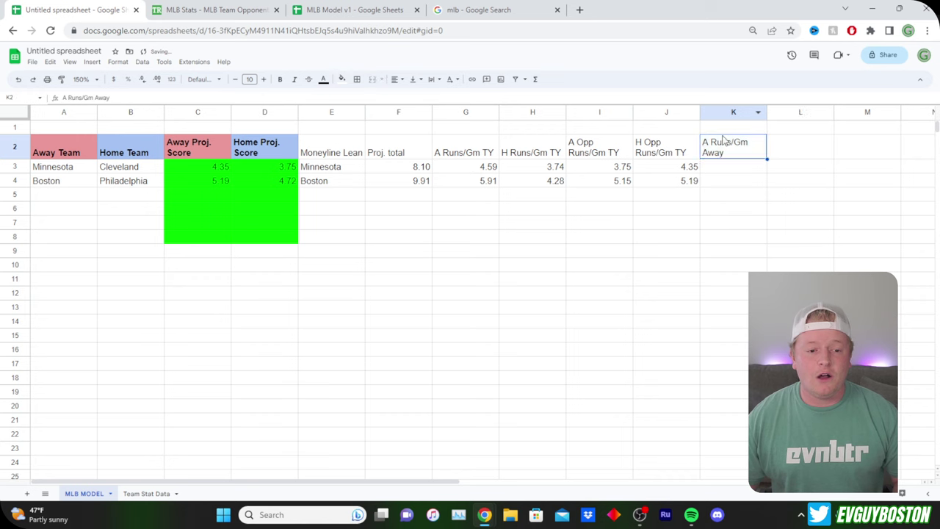
drag(731, 112, 370, 110)
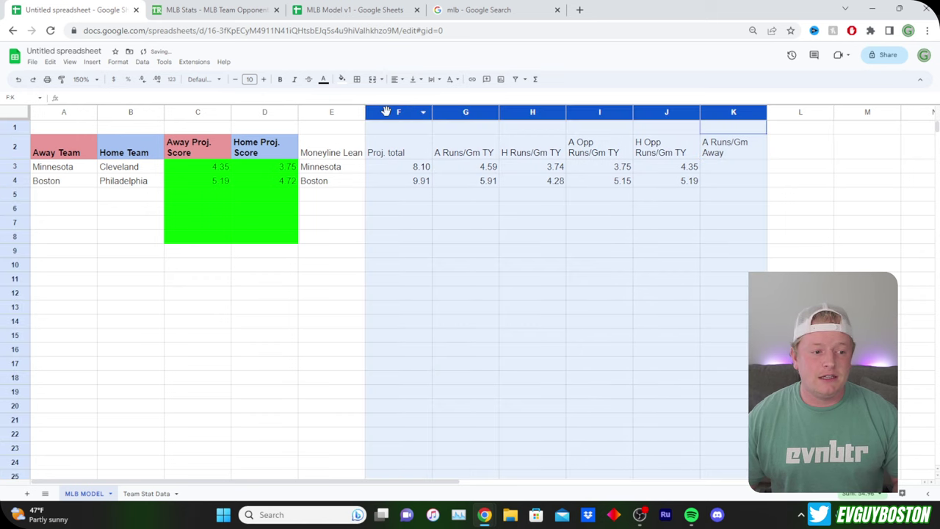
drag(434, 112, 444, 112)
right_click(447, 114)
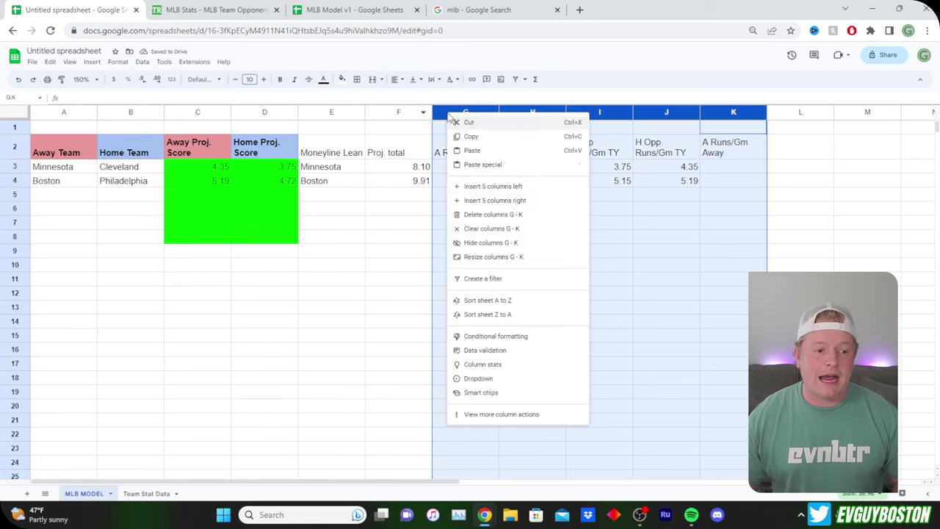
click(489, 242)
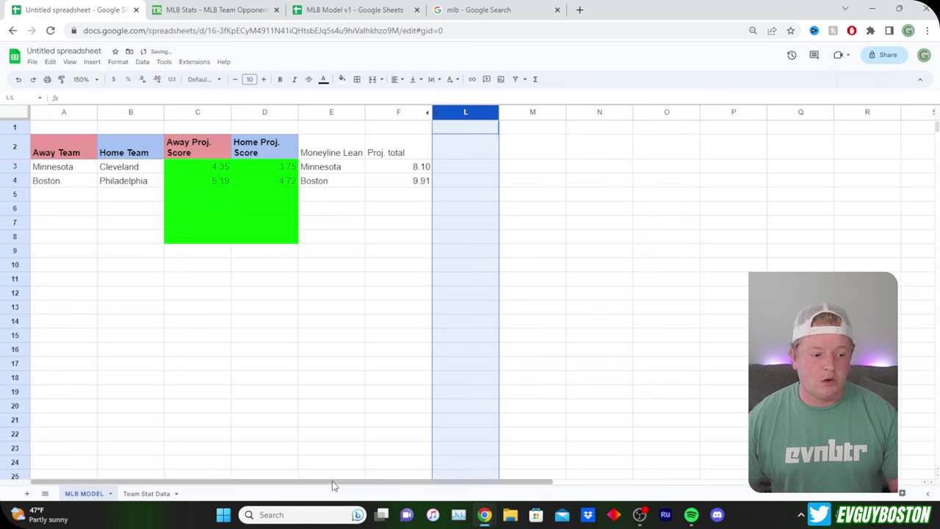
click(82, 350)
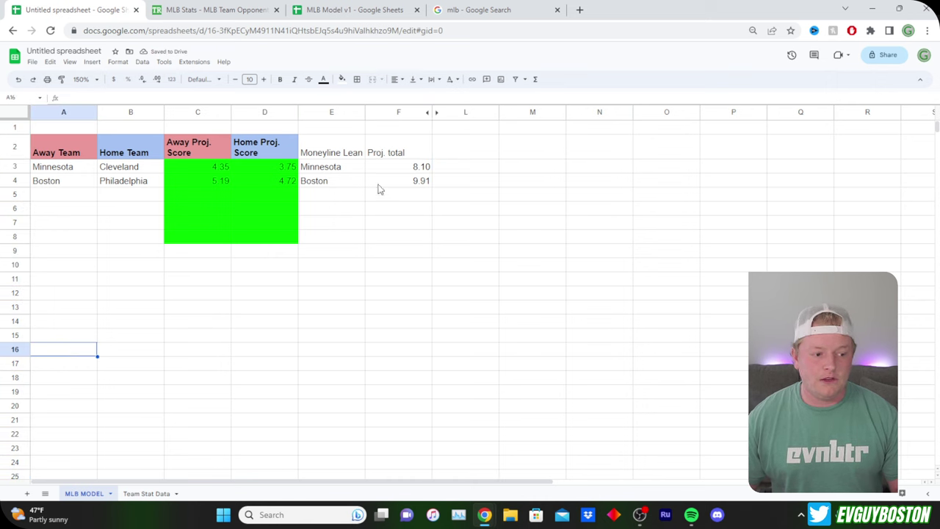
- Copy the projection, moneyline lean and total formulas from C4:F4 into rows 5 and 6
drag(198, 181, 390, 182)
key(ctrl+c)
click(204, 195)
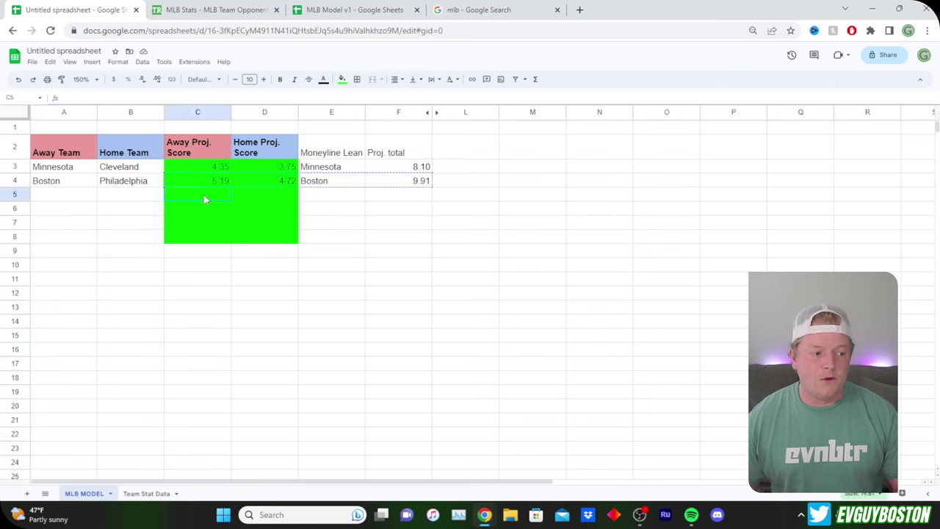
drag(205, 203, 200, 205)
key(ctrl+v)
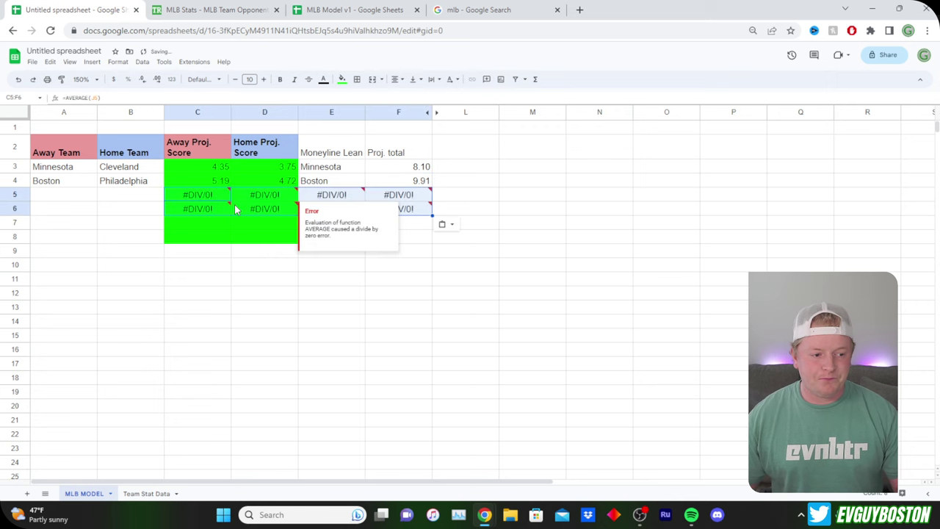
click(243, 251)
- Enter "LA Dodgers" as the away team in A5 and check the team's spelling on the Team Stat Data sheet
click(84, 197)
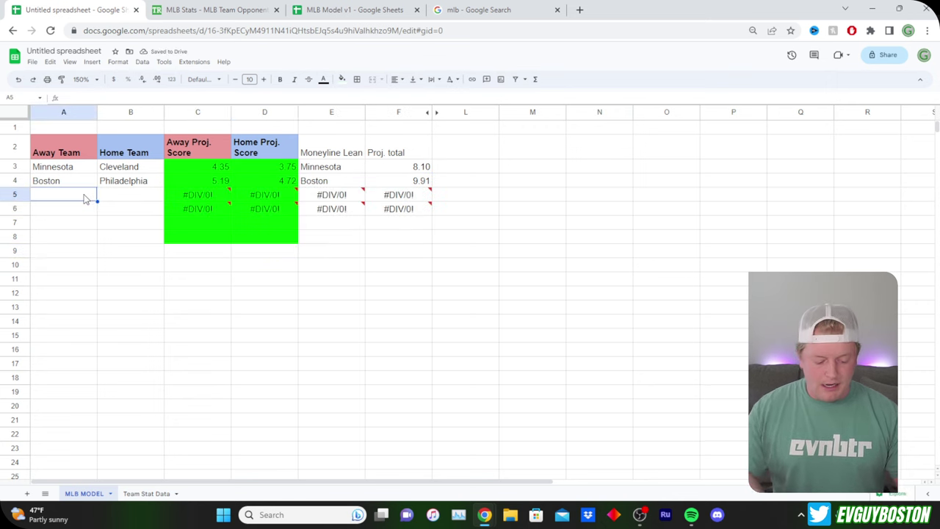
text(LA)
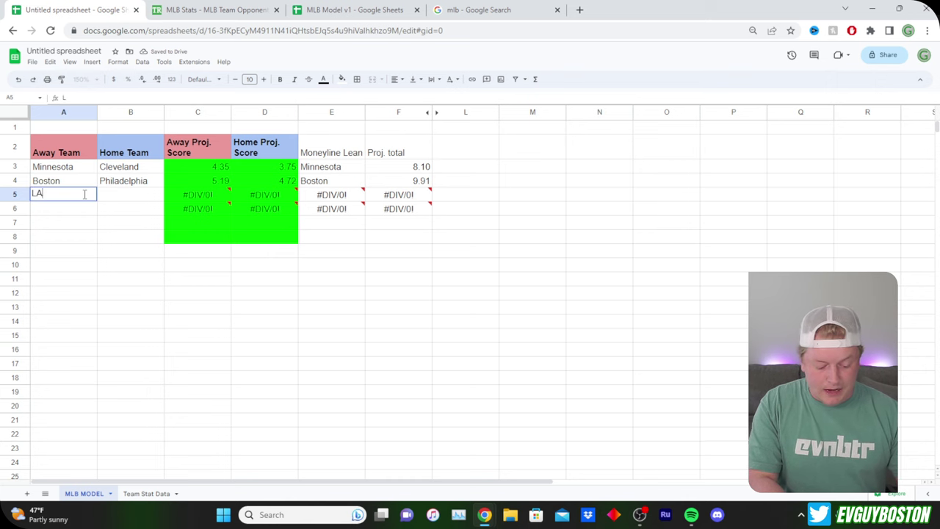
text( Dodgers)
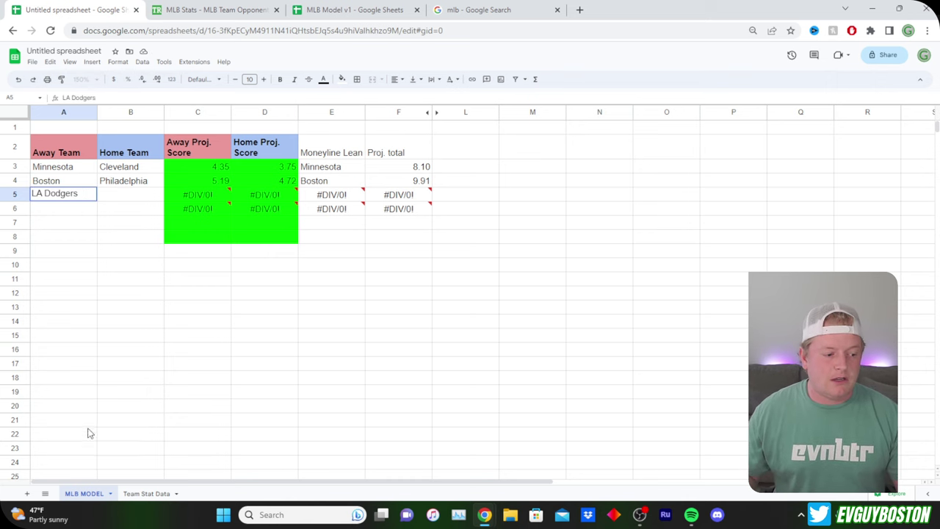
click(136, 494)
click(158, 199)
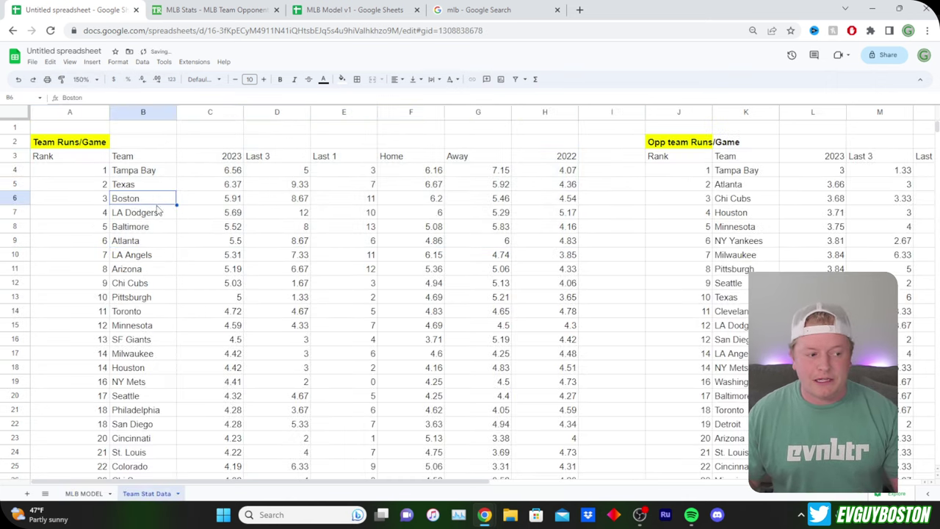
- Check LA Dodgers in the Team Stat Data team list and enter "Baltimore" as the home team in B5 of MLB MODEL
click(158, 212)
scroll(155, 225, down, 1)
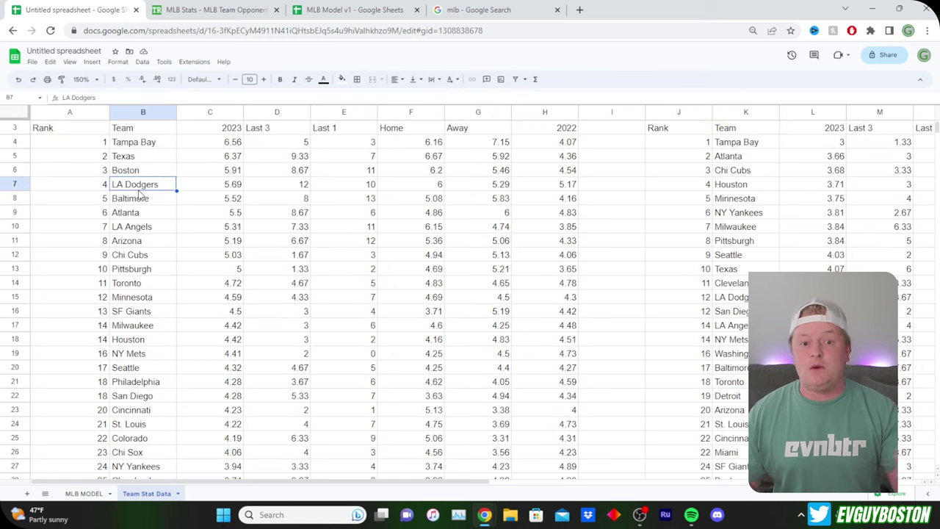
scroll(722, 357, down, 1)
scroll(737, 315, up, 2)
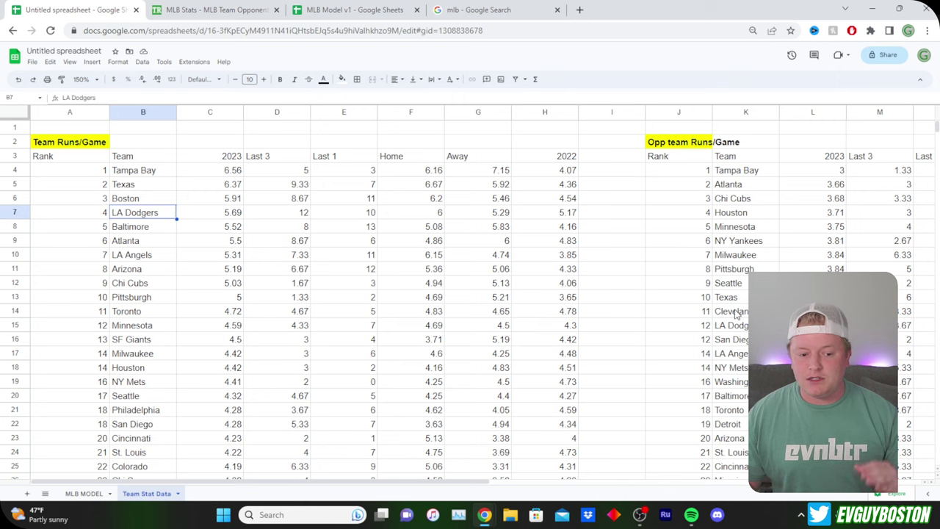
click(86, 493)
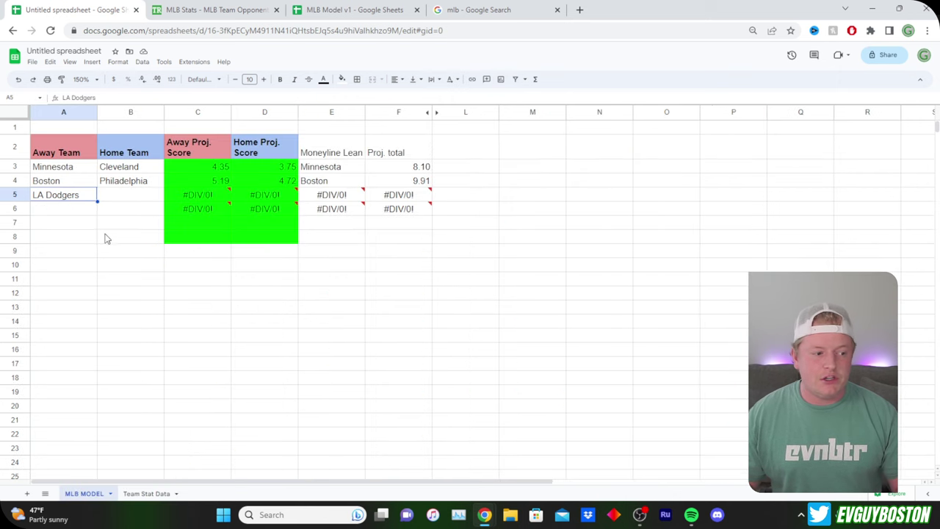
click(114, 200)
text(Baltim)
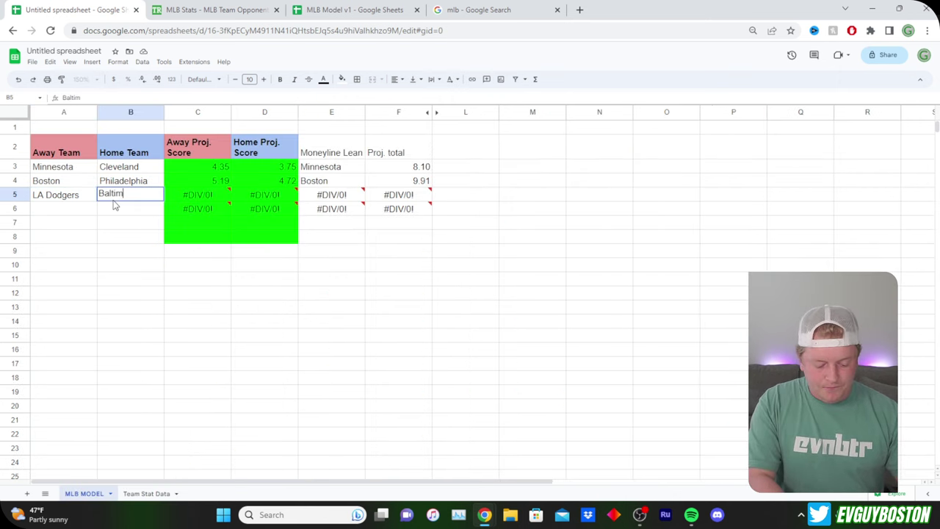
text(ore)
key(Tab)
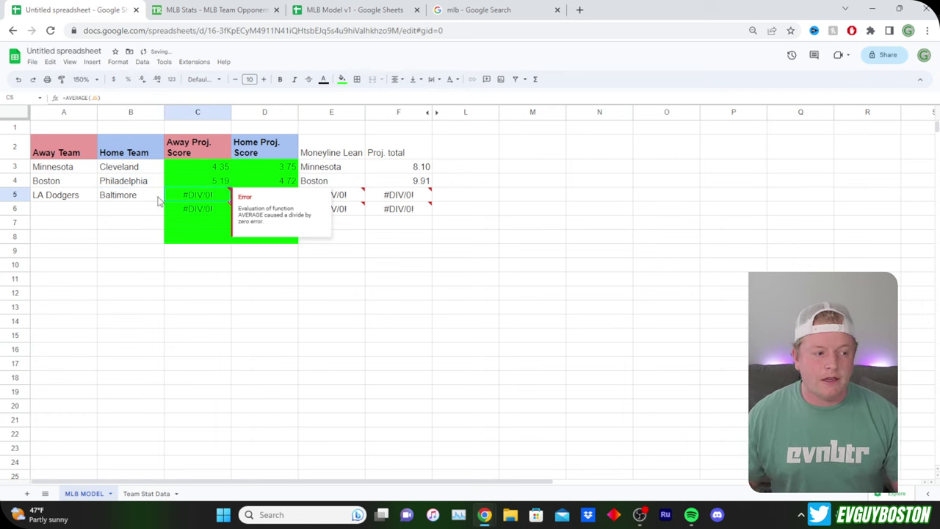
- Copy the projection, moneyline lean and total formulas from C4:F4 into C5:F5 again
key(Up)
key(shift+Right)
key(shift+Right)
key(shift+Right)
key(ctrl+c)
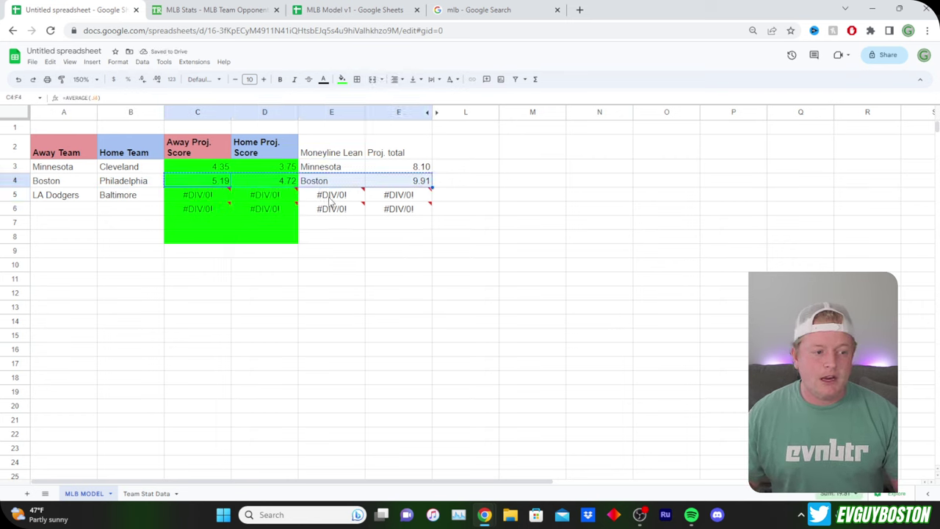
click(214, 200)
key(ctrl+v)
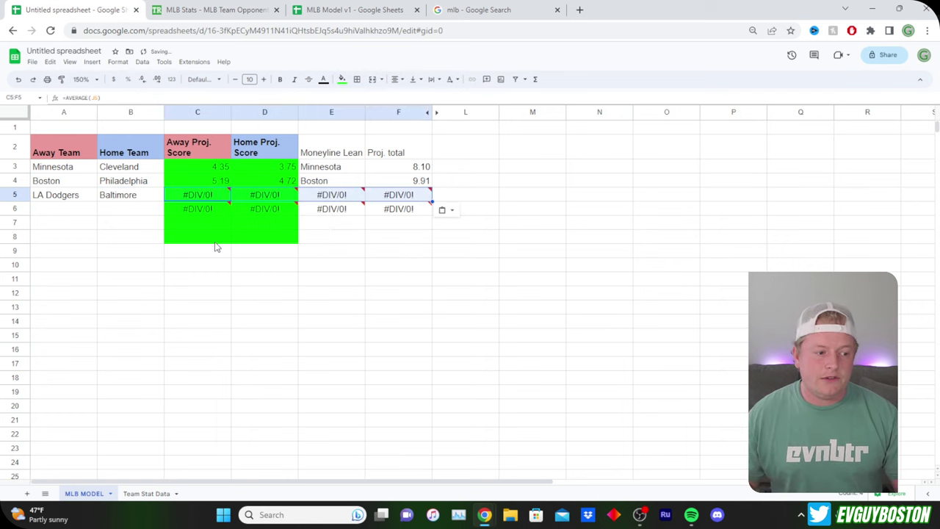
- Inspect the team names and the D5 and F5 formulas in row 5, comparing with the Team Stat Data sheet
click(66, 198)
click(122, 203)
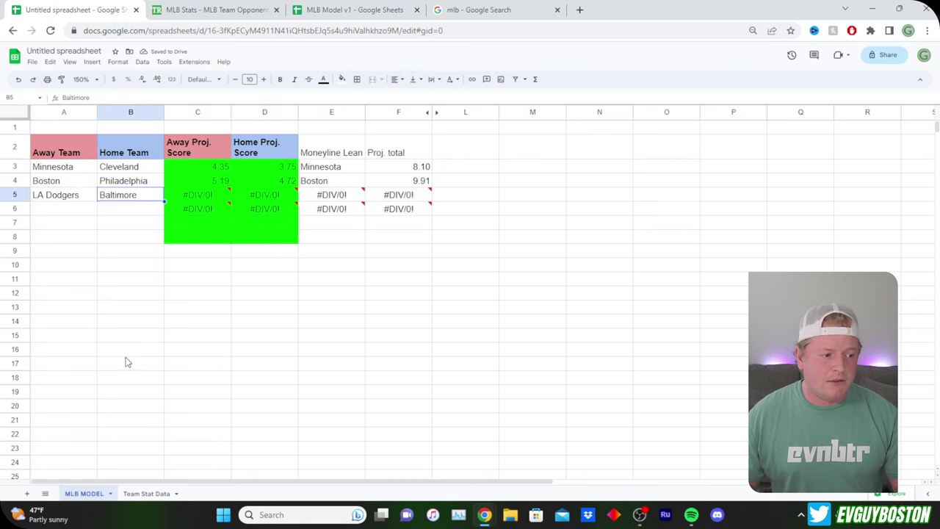
click(141, 495)
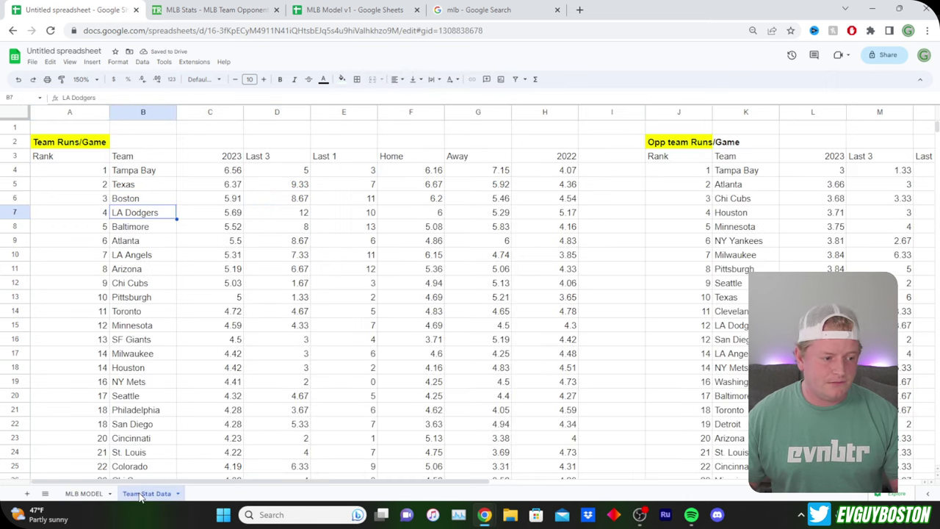
click(81, 494)
click(266, 196)
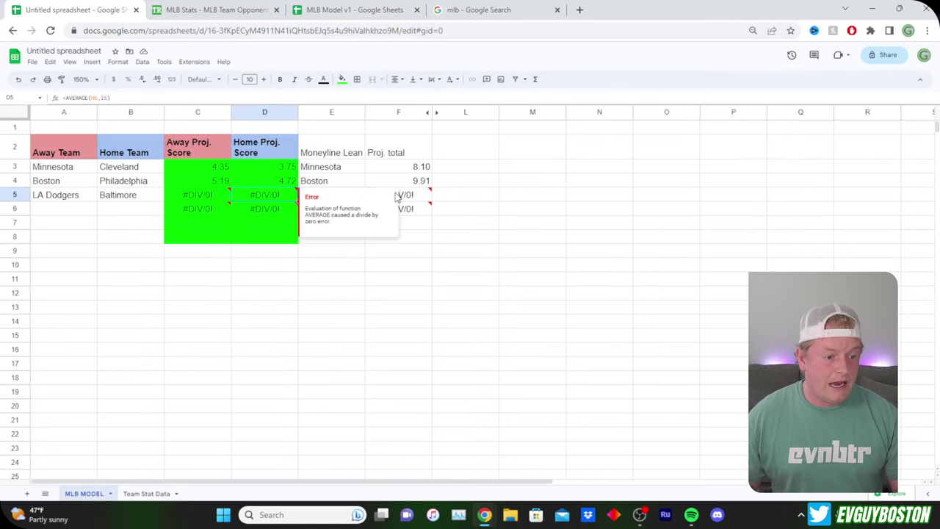
click(419, 196)
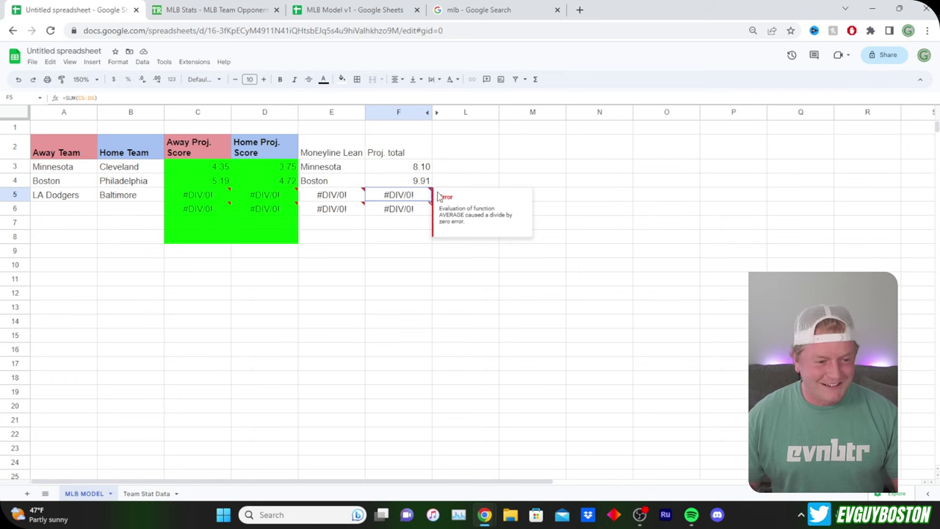
- Unhide the runs-per-game stat columns G to K on the MLB MODEL sheet
click(418, 112)
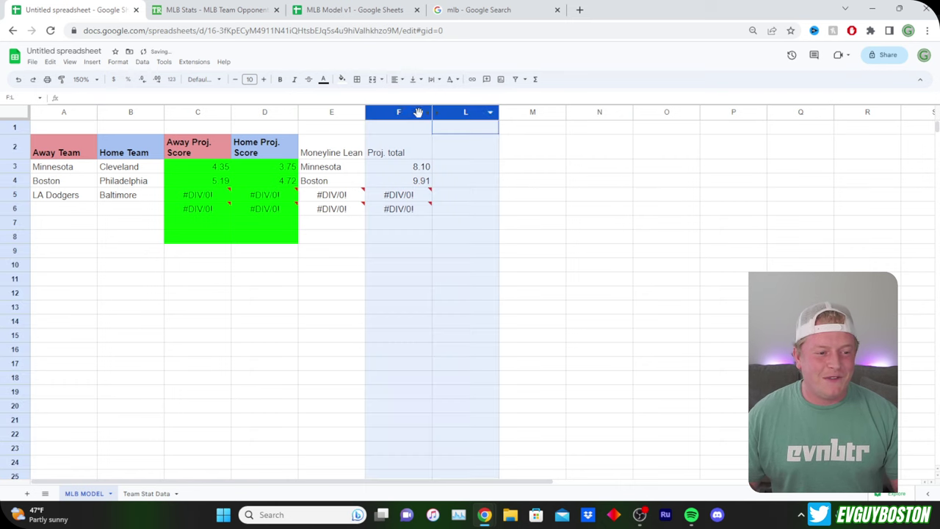
right_click(418, 111)
click(434, 256)
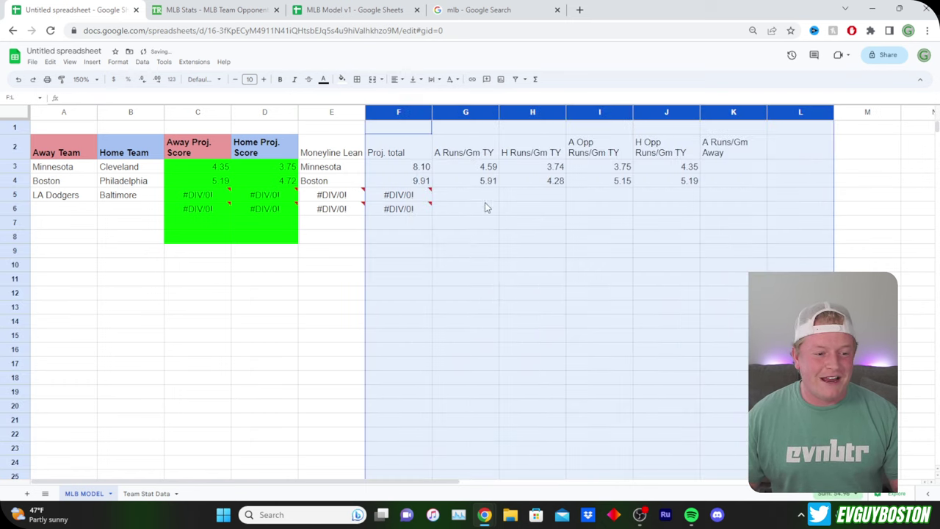
- Copy the total and runs-per-game formulas from F4:J4 into F5:J6 and check the projected scores in C5:D5
drag(420, 182, 671, 181)
key(ctrl+c)
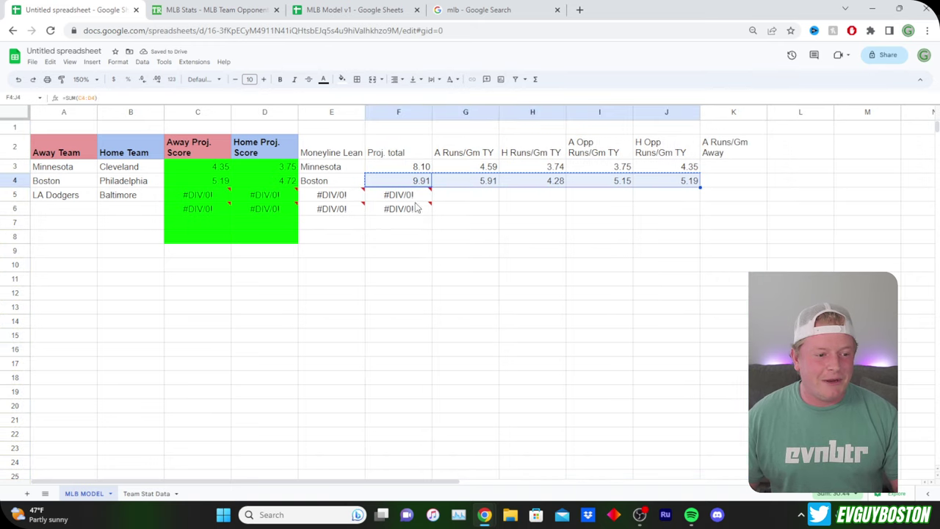
click(410, 208)
key(shift+Up)
key(shift+Right)
key(shift+Right)
key(shift+Right)
key(shift+Right)
key(ctrl+v)
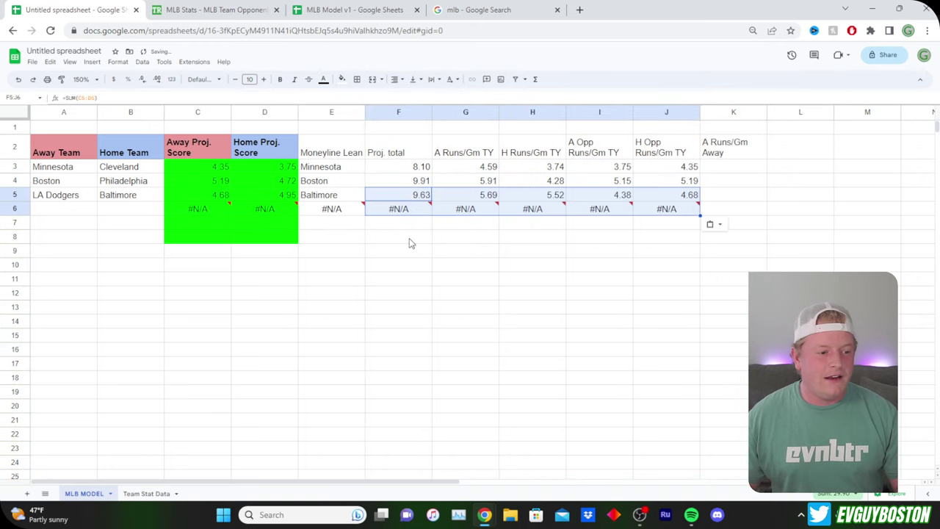
click(409, 243)
drag(195, 196, 277, 197)
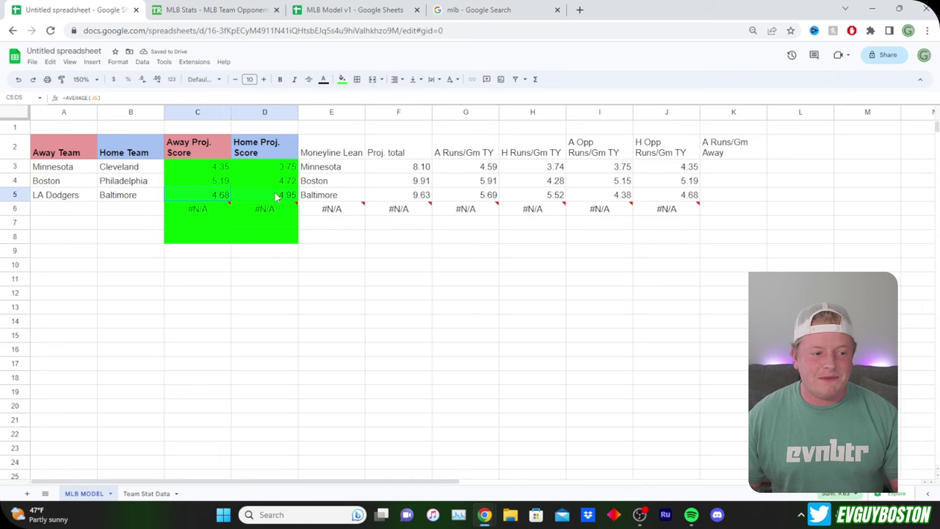
- Enter "Boston" as the away team in A6 and "Washington" as the home team in B6, and check E6 and F6
click(66, 213)
text(Boston)
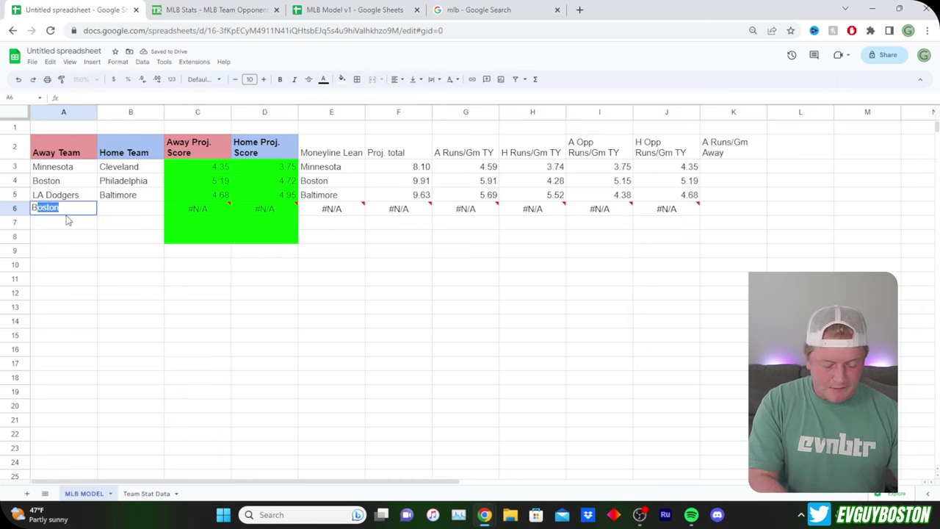
key(Tab)
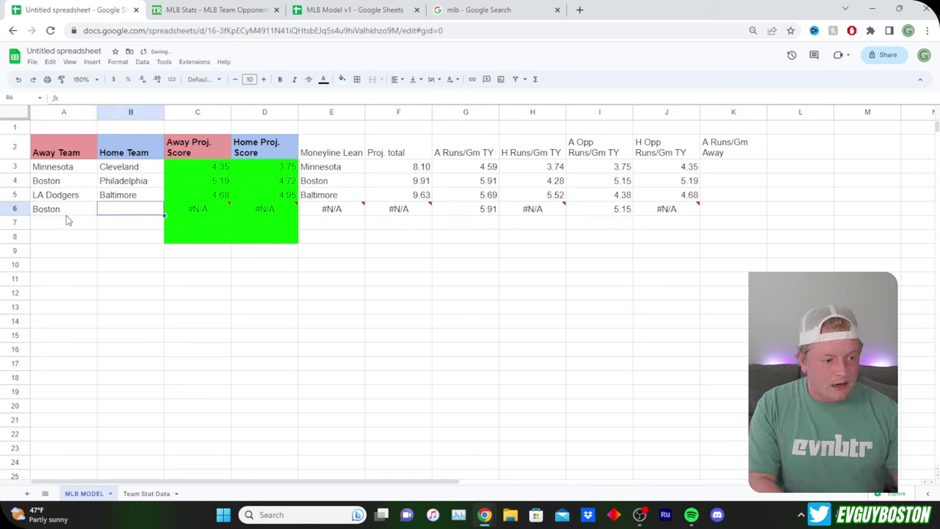
text(Washinton)
key(BackSpace)
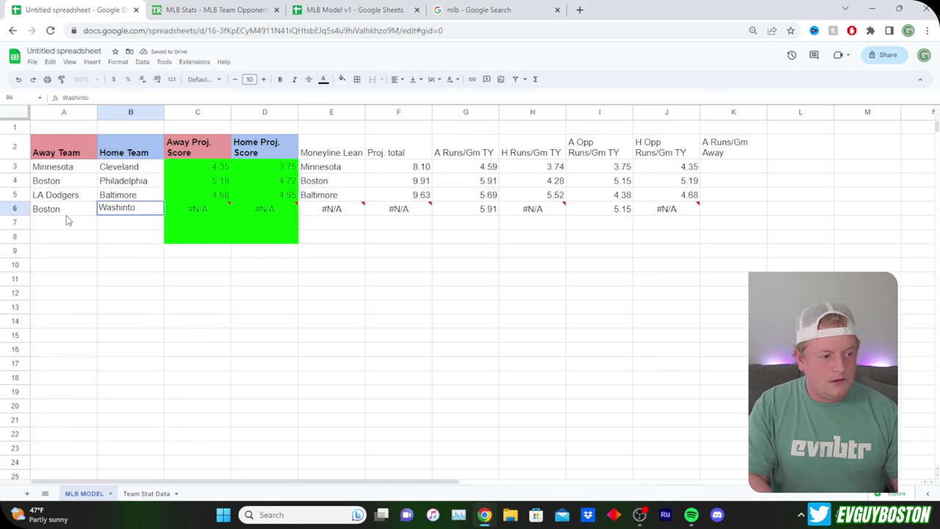
key(Return)
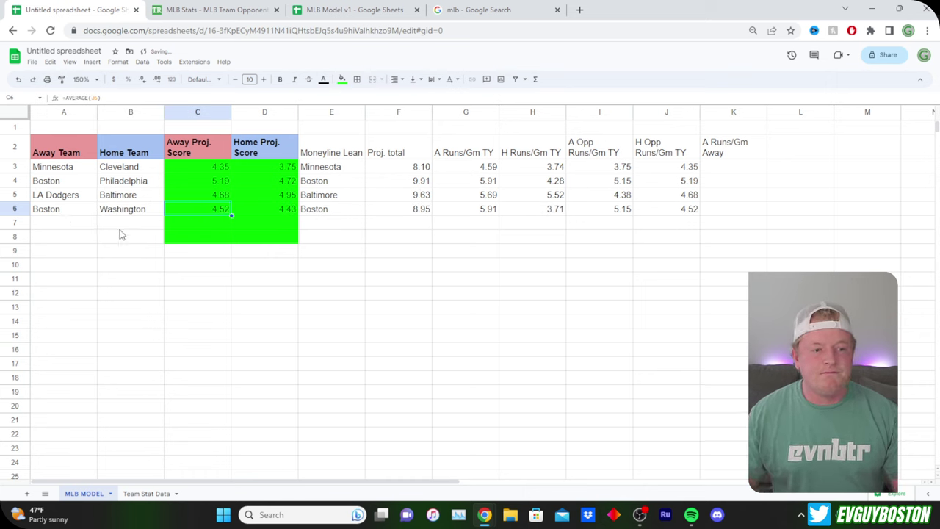
click(151, 239)
click(320, 211)
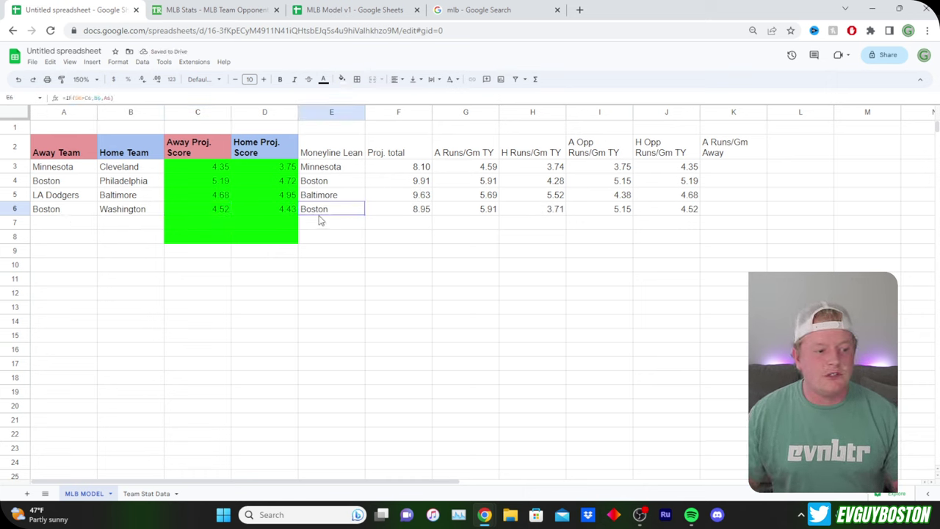
click(377, 213)
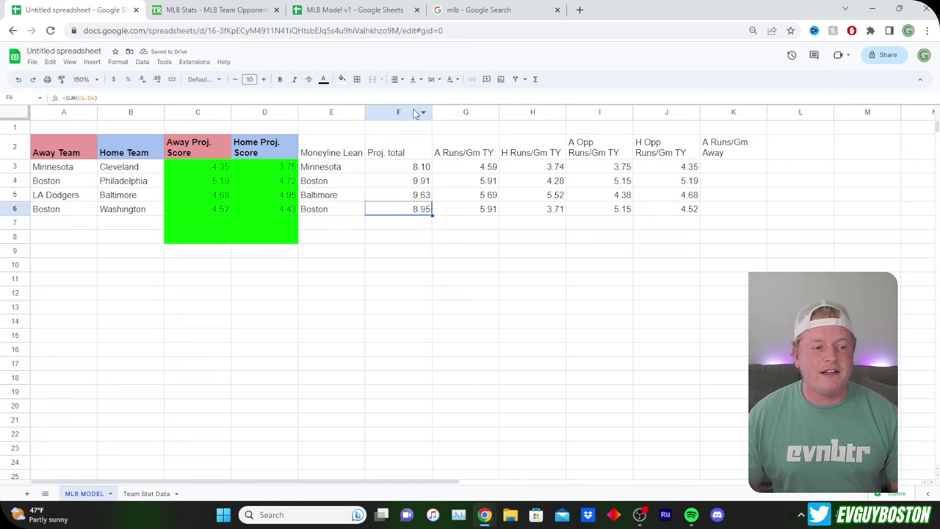